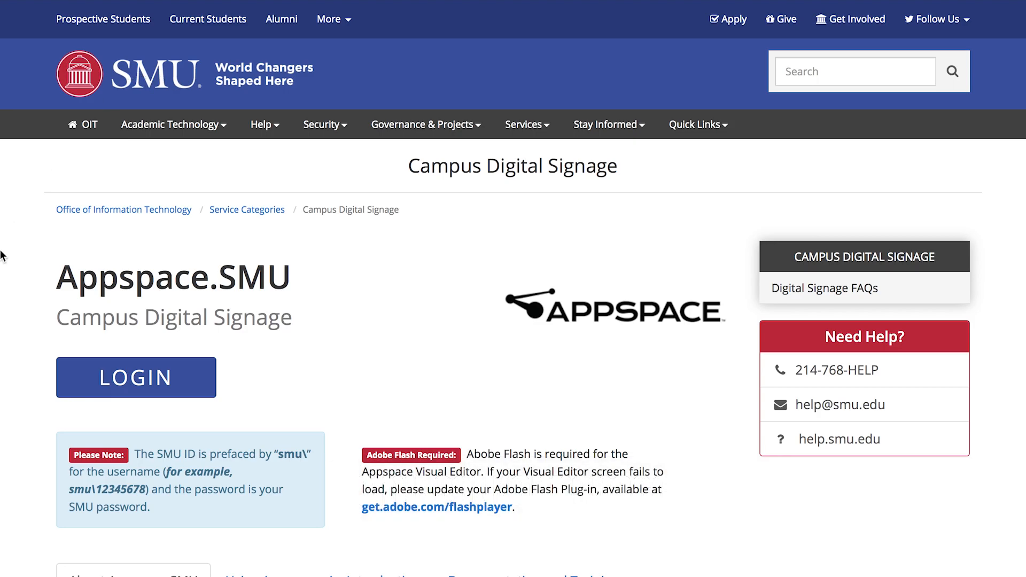
Step: Open the Appspace login page and sign in with the smu\-prefixed SMU ID username and the account password
{"action": "left_click", "coordinate": [183, 378]}
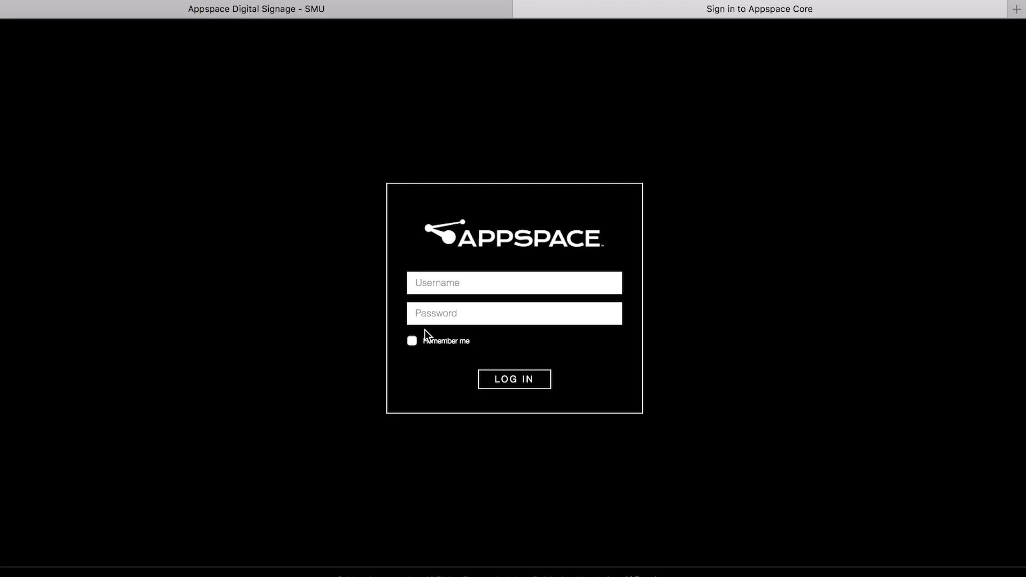
{"action": "left_click", "coordinate": [483, 289]}
{"action": "type", "text": "smu\\"}
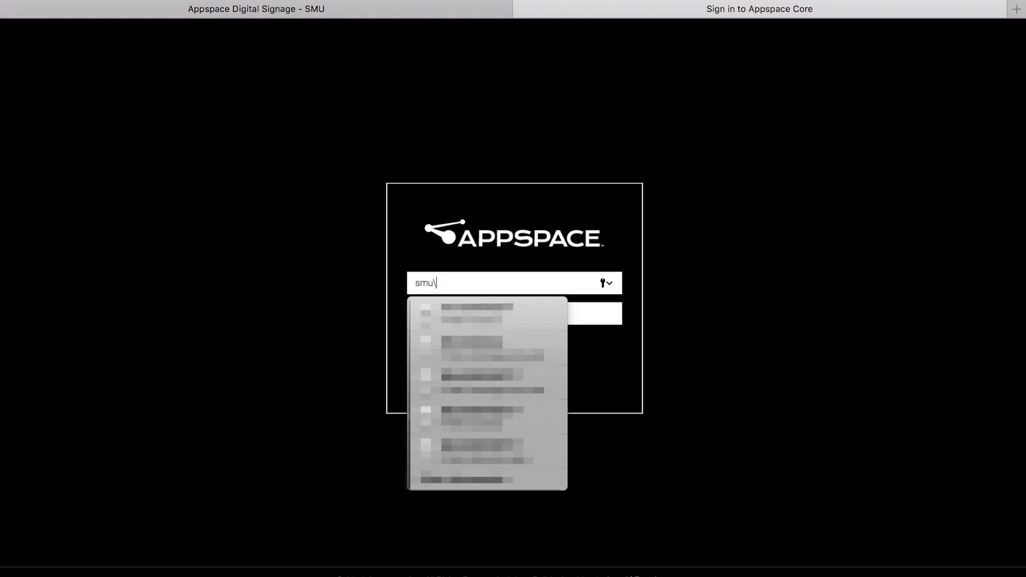
{"action": "left_click", "coordinate": [517, 319]}
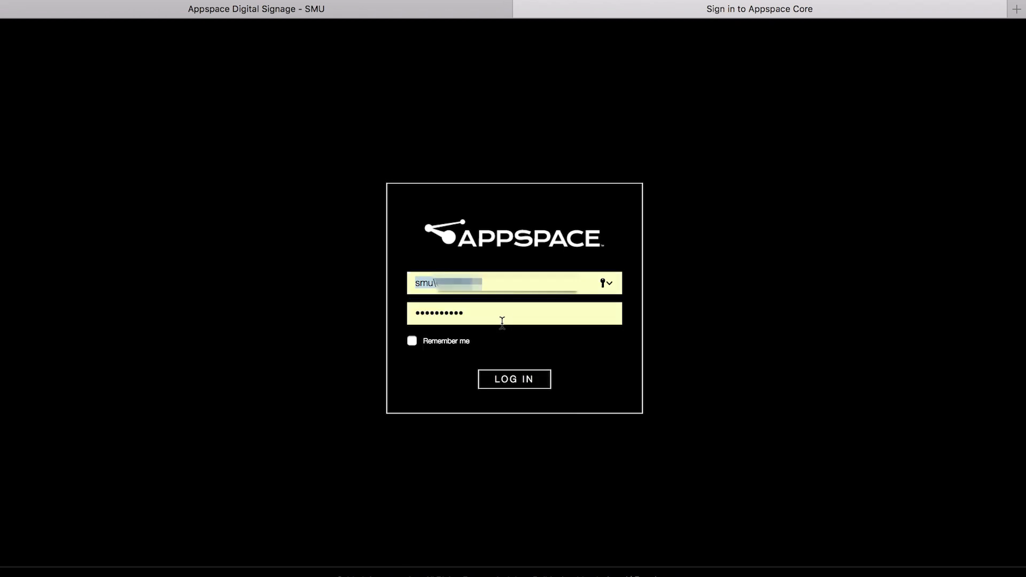
{"action": "left_click", "coordinate": [483, 286]}
{"action": "left_click_drag", "start_coordinate": [416, 283], "coordinate": [439, 284]}
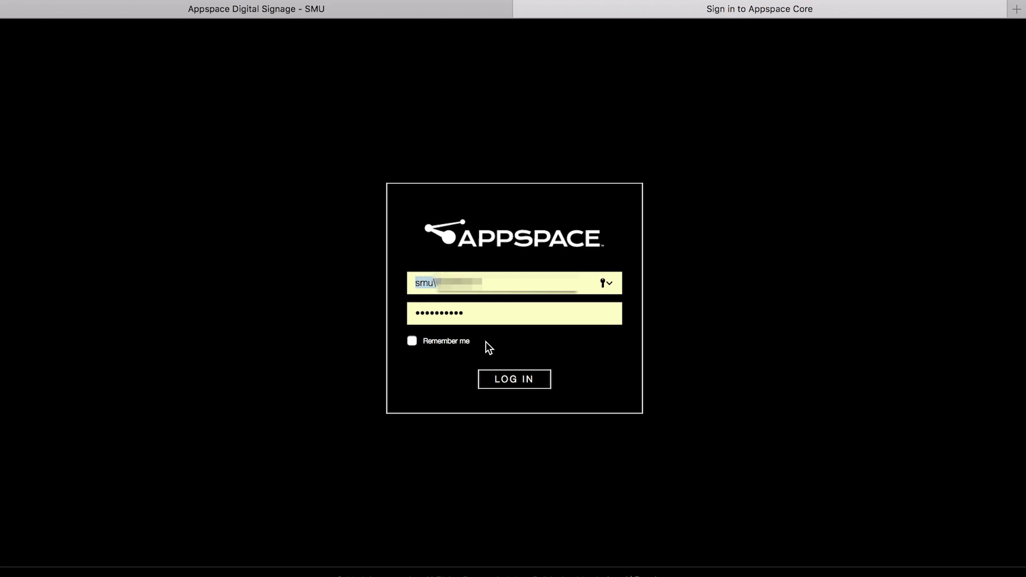
{"action": "left_click", "coordinate": [513, 379]}
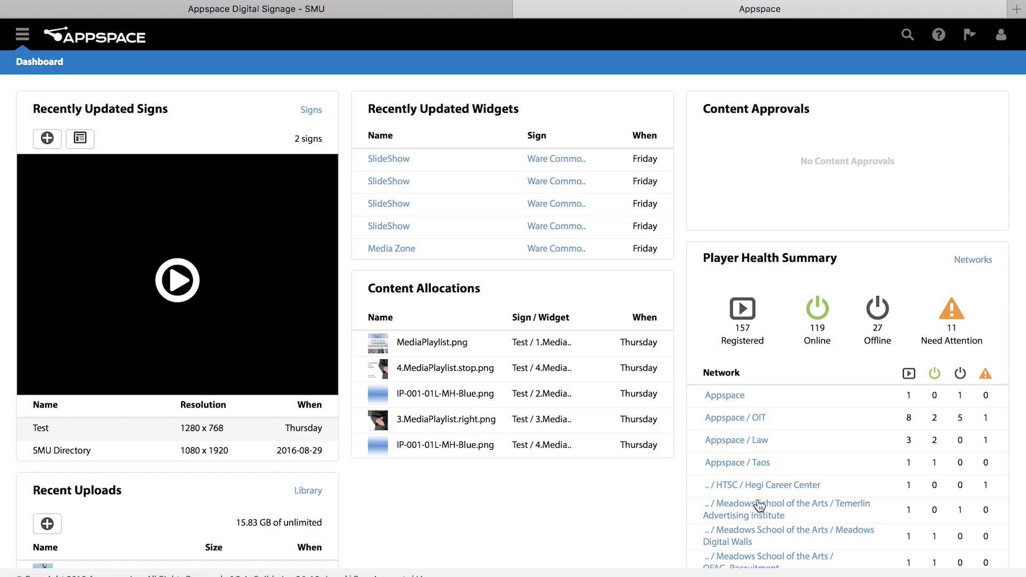
Step: Change the account's location to the Appspace / DEMO network and save the settings
{"action": "left_click", "coordinate": [870, 270]}
{"action": "left_click", "coordinate": [1000, 42]}
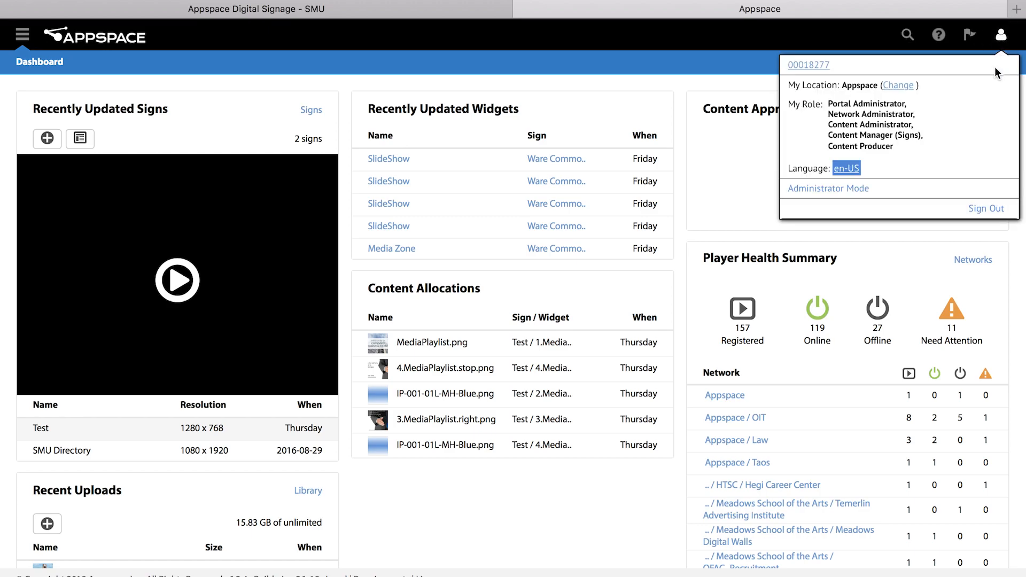
{"action": "left_click", "coordinate": [904, 87]}
{"action": "scroll", "coordinate": [547, 318], "scroll_direction": "down", "scroll_amount": 5}
{"action": "left_click", "coordinate": [481, 361]}
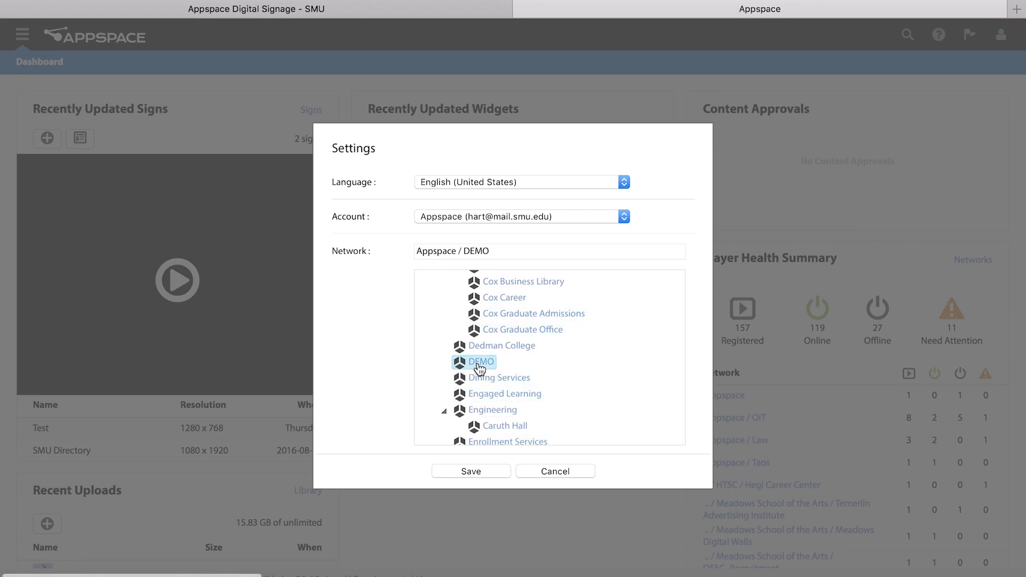
{"action": "left_click", "coordinate": [477, 473]}
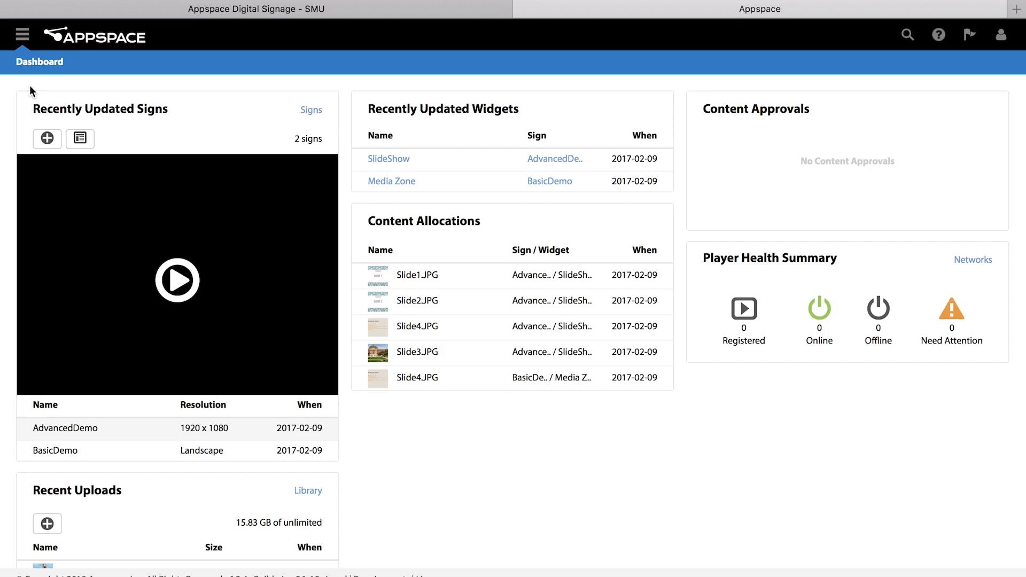
Step: Open the content Library
{"action": "left_click", "coordinate": [20, 34]}
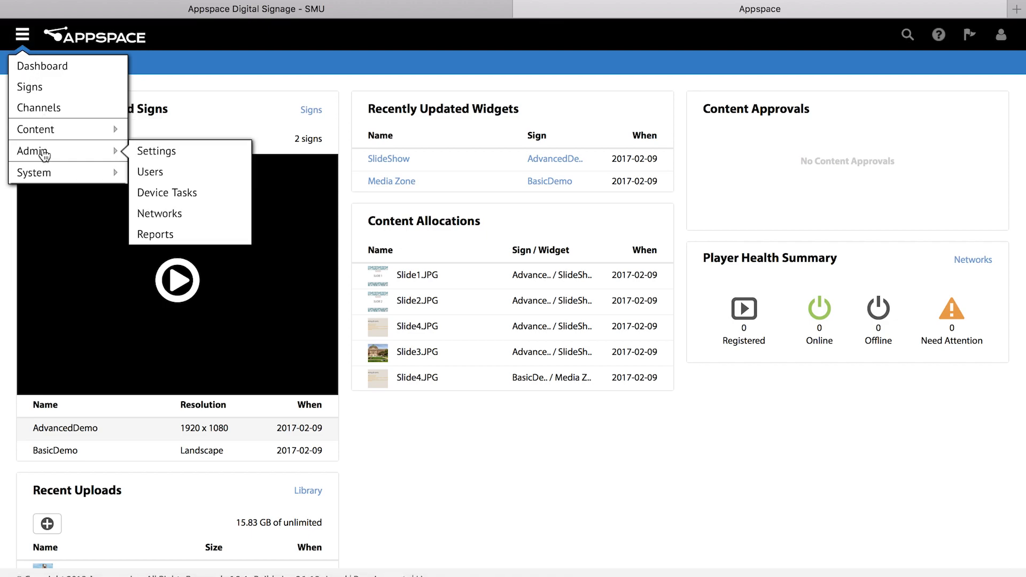
{"action": "mouse_move", "coordinate": [45, 137]}
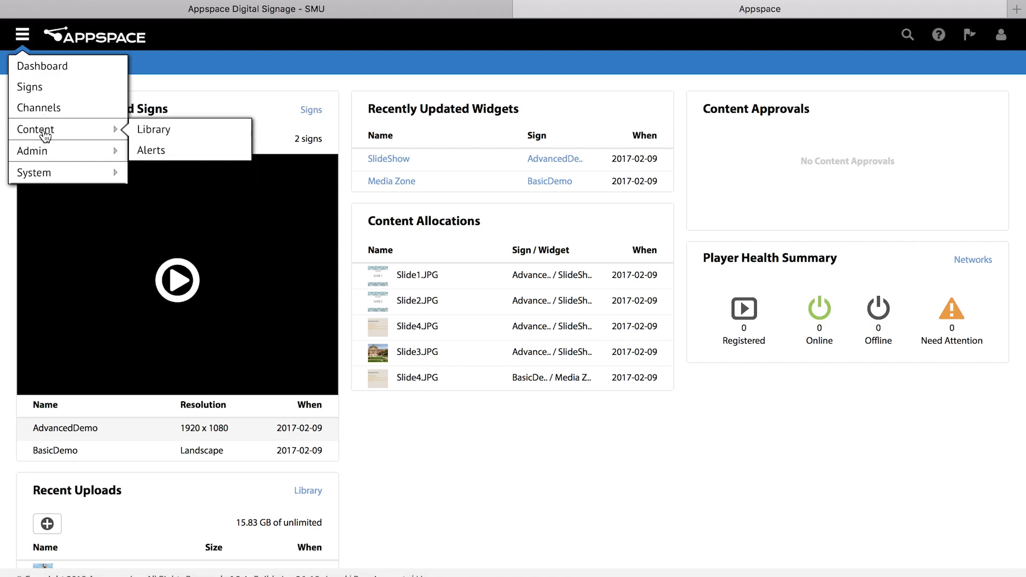
{"action": "left_click", "coordinate": [23, 35]}
{"action": "left_click", "coordinate": [22, 35]}
{"action": "mouse_move", "coordinate": [44, 138]}
{"action": "left_click", "coordinate": [164, 130]}
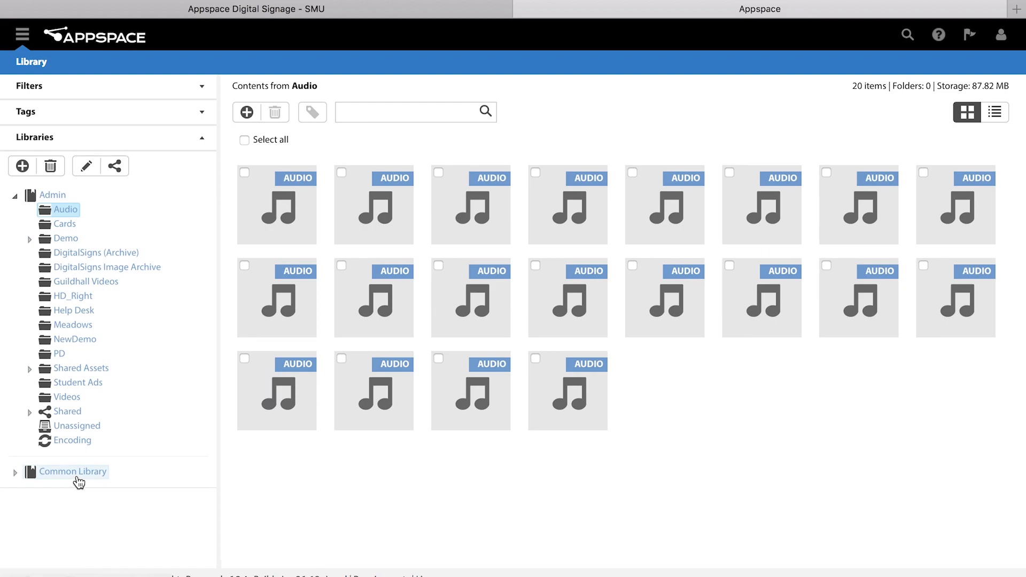
Step: Review the Common Library and its Logos and RSS Cards folders, and open the Demo folder of the Admin library
{"action": "left_click", "coordinate": [15, 474]}
{"action": "left_click", "coordinate": [83, 475]}
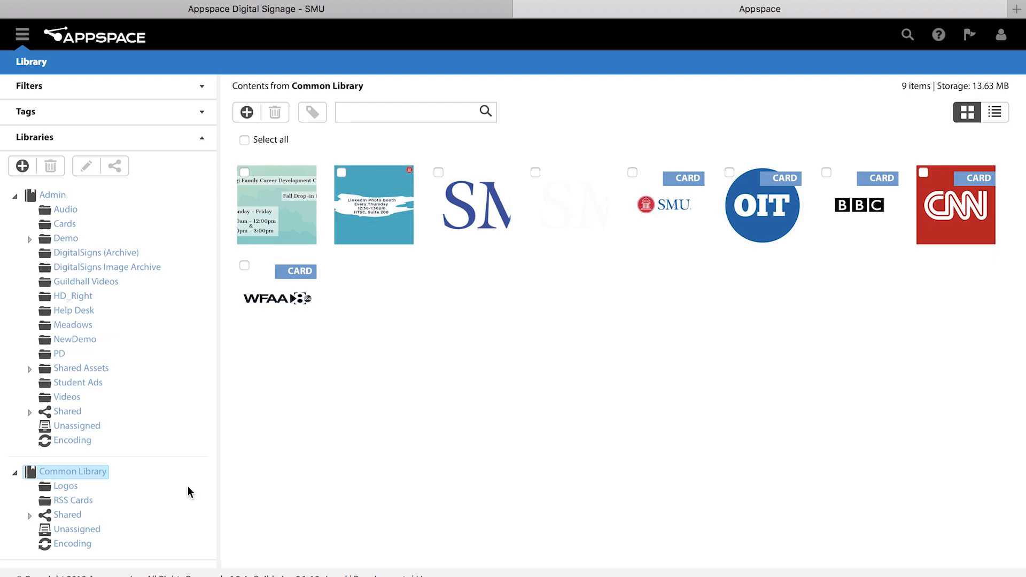
{"action": "left_click", "coordinate": [66, 488]}
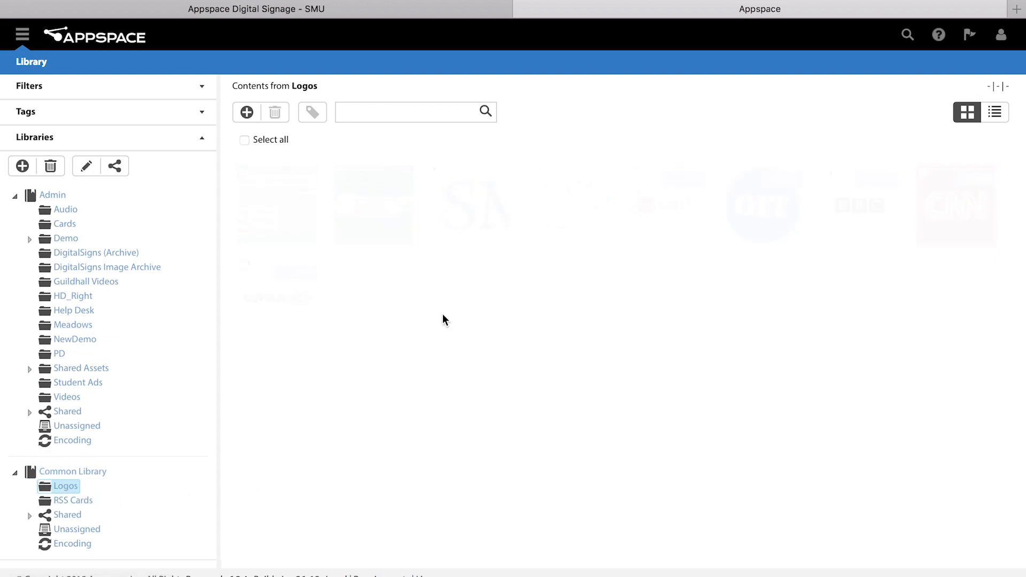
{"action": "mouse_move", "coordinate": [477, 229]}
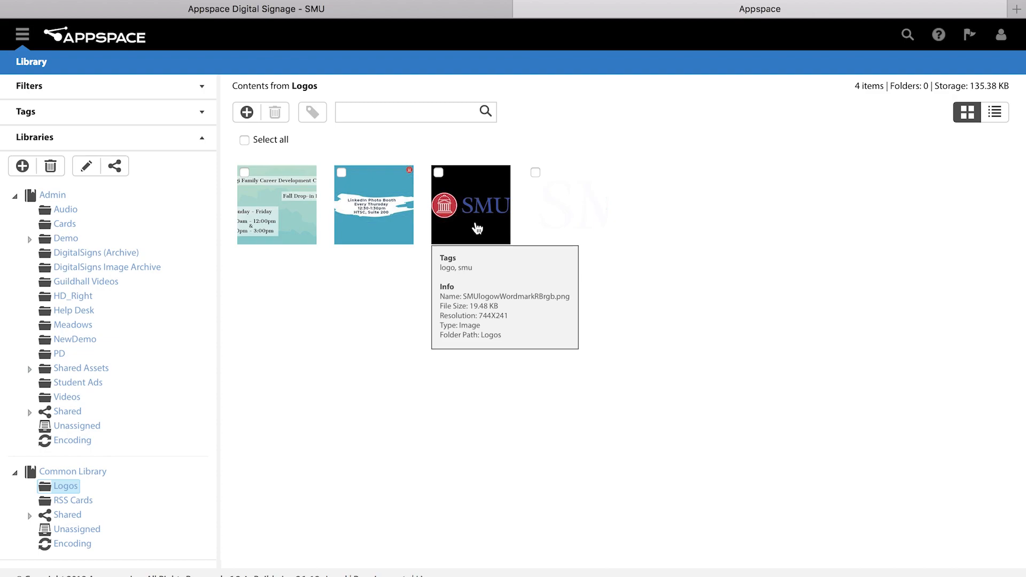
{"action": "left_click", "coordinate": [73, 500]}
{"action": "mouse_move", "coordinate": [373, 224]}
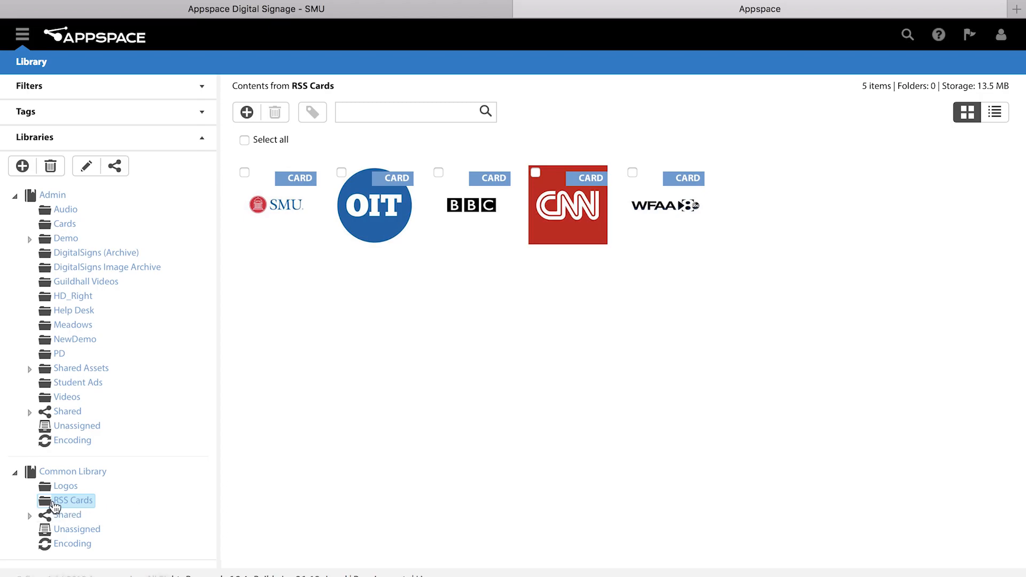
{"action": "left_click", "coordinate": [73, 473]}
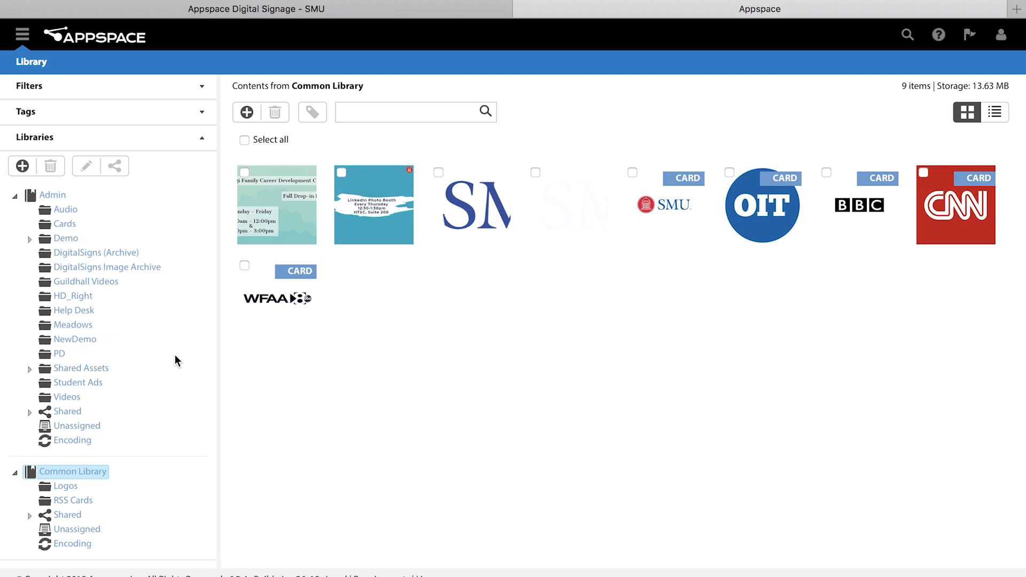
{"action": "left_click", "coordinate": [75, 244]}
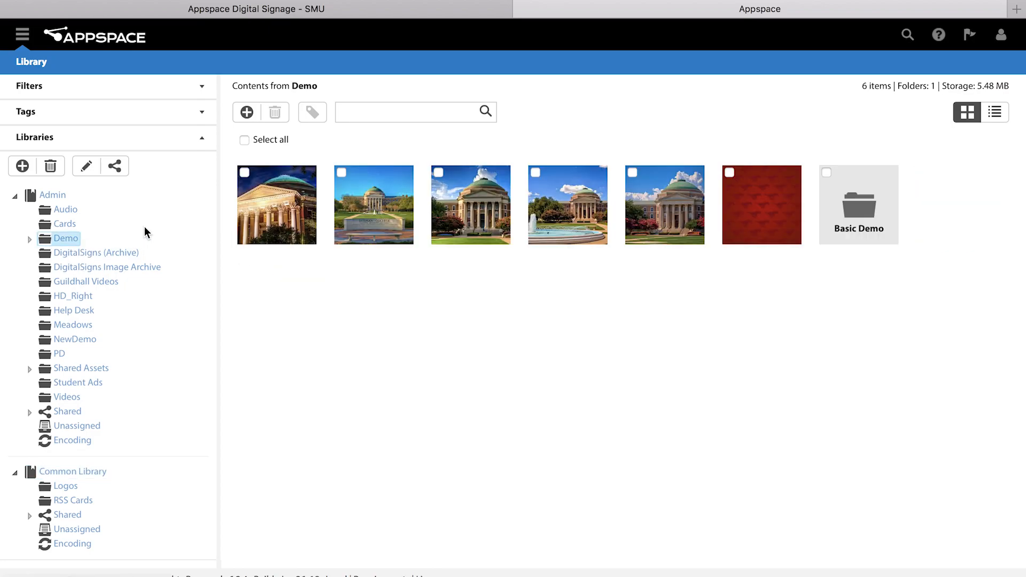
{"action": "left_click", "coordinate": [247, 113]}
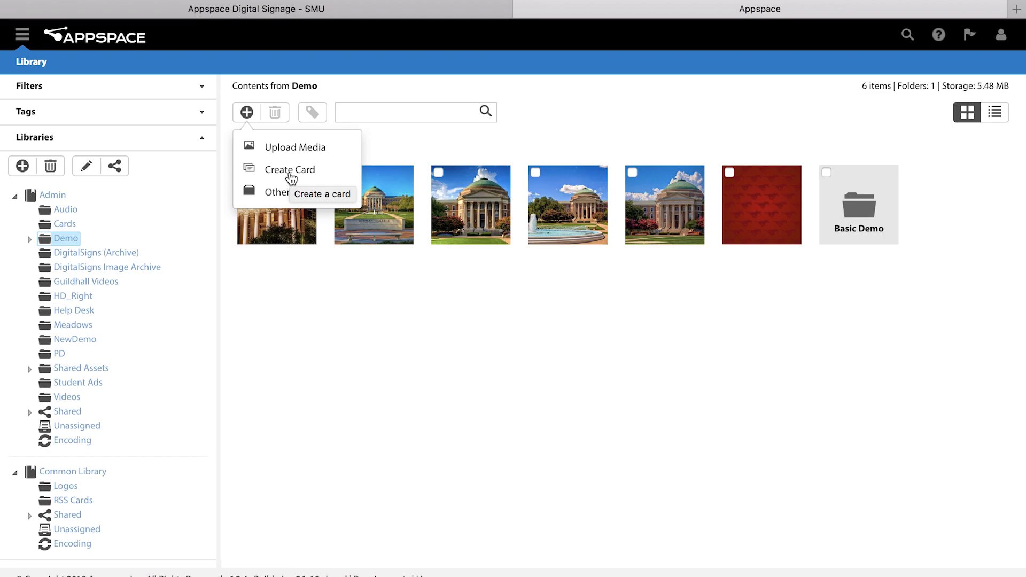
{"action": "left_click", "coordinate": [306, 177]}
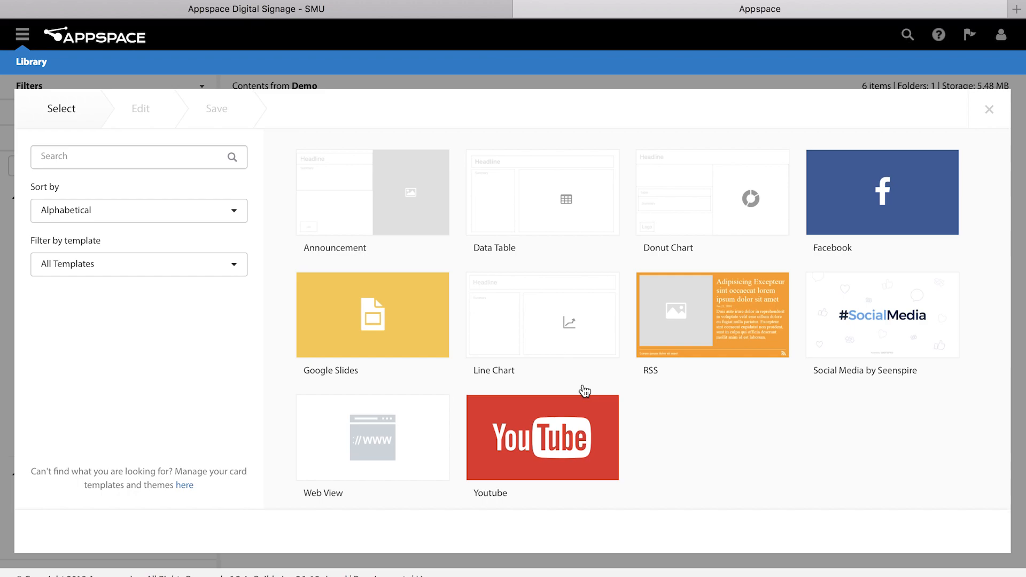
{"action": "left_click", "coordinate": [354, 202]}
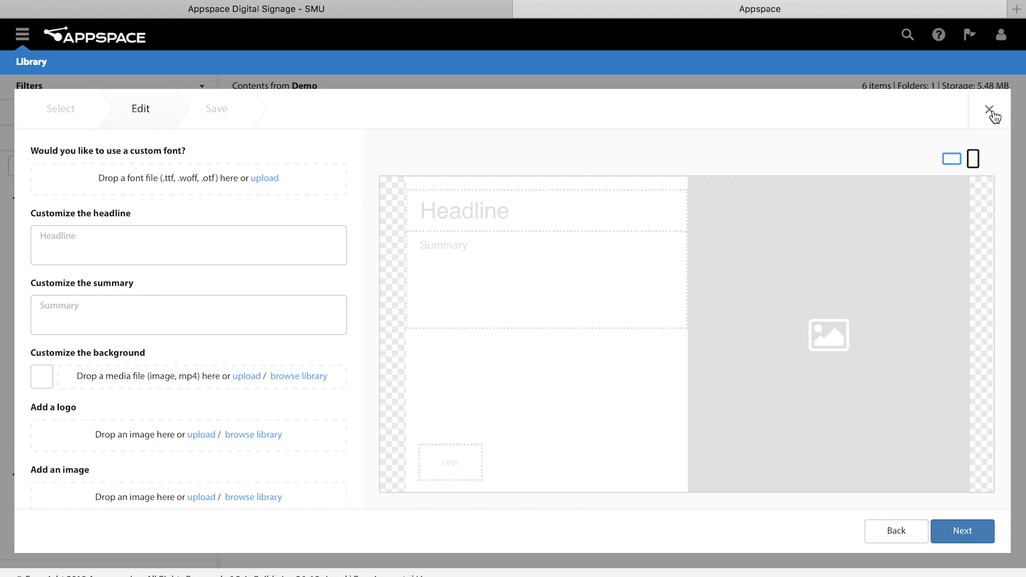
{"action": "left_click", "coordinate": [989, 109]}
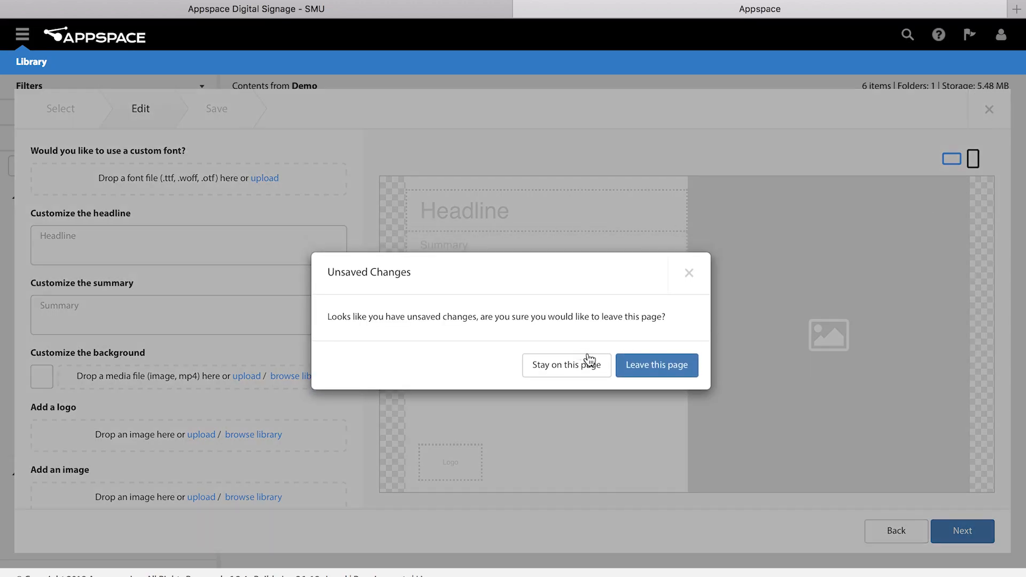
{"action": "left_click", "coordinate": [646, 374]}
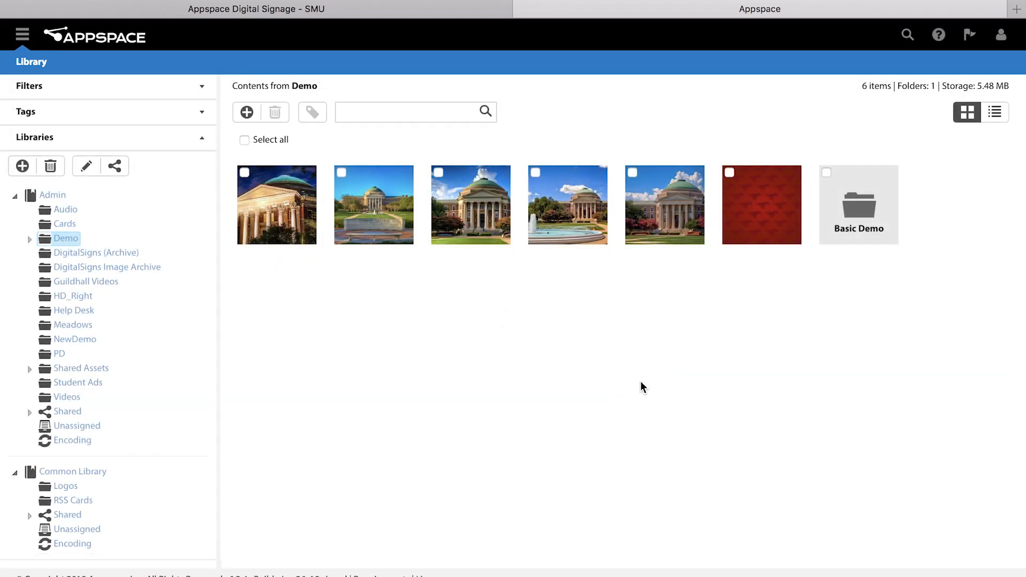
Step: Start a new card in the Demo folder using the RSS template
{"action": "left_click", "coordinate": [246, 112]}
{"action": "left_click", "coordinate": [302, 172]}
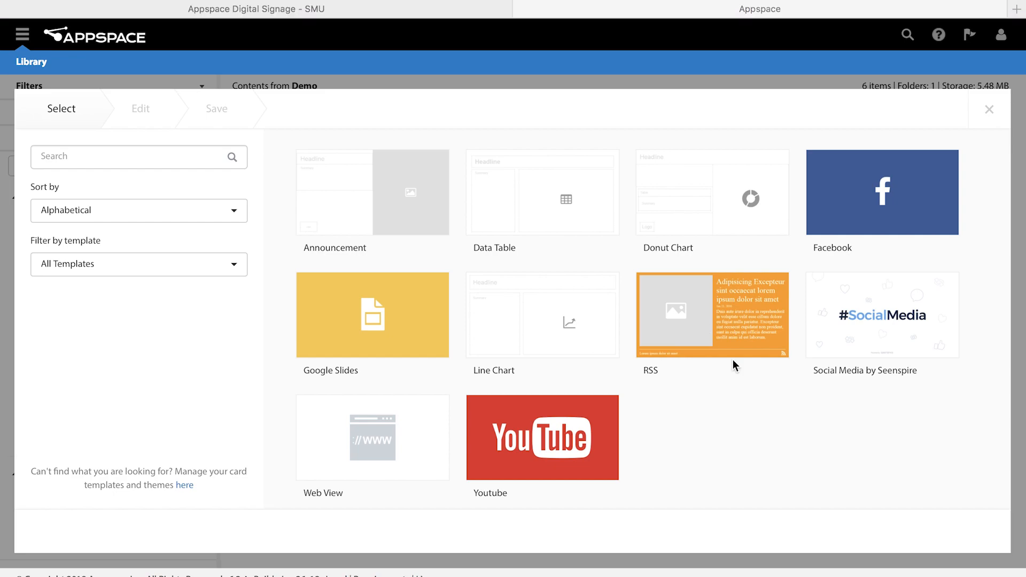
{"action": "left_click", "coordinate": [728, 315]}
{"action": "scroll", "coordinate": [729, 315], "scroll_direction": "down", "scroll_amount": 1}
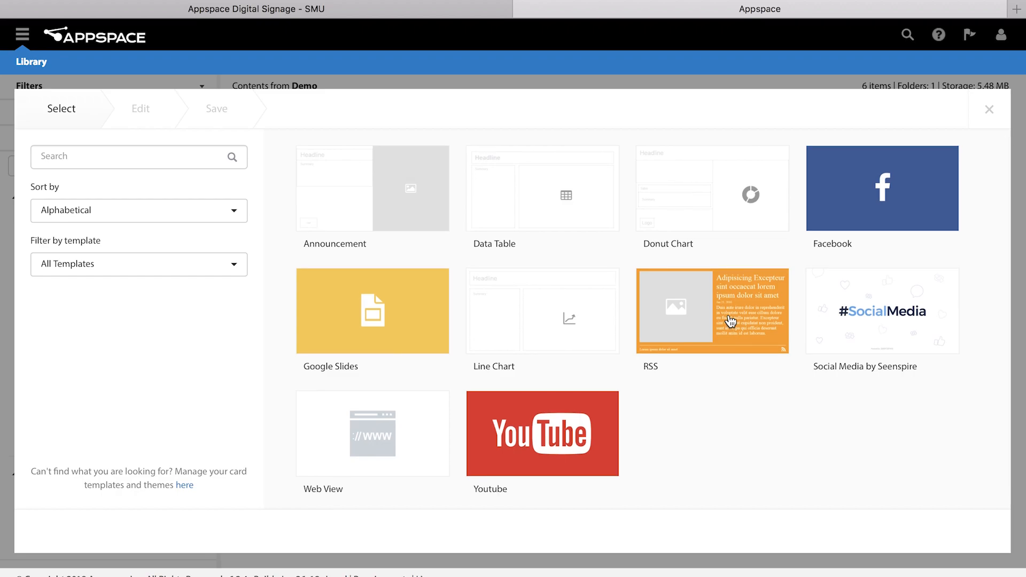
{"action": "left_click", "coordinate": [730, 320]}
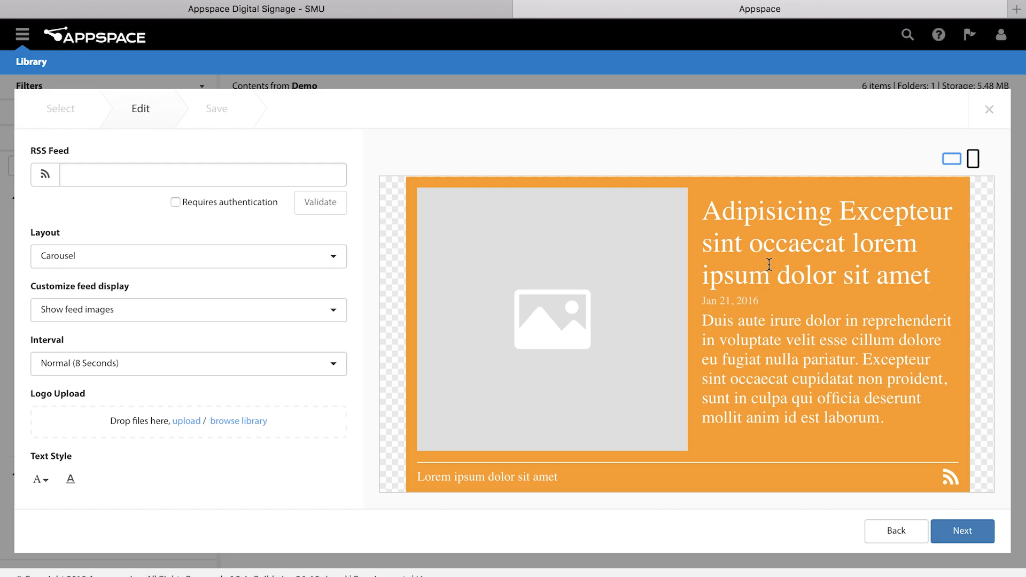
{"action": "left_click", "coordinate": [216, 179]}
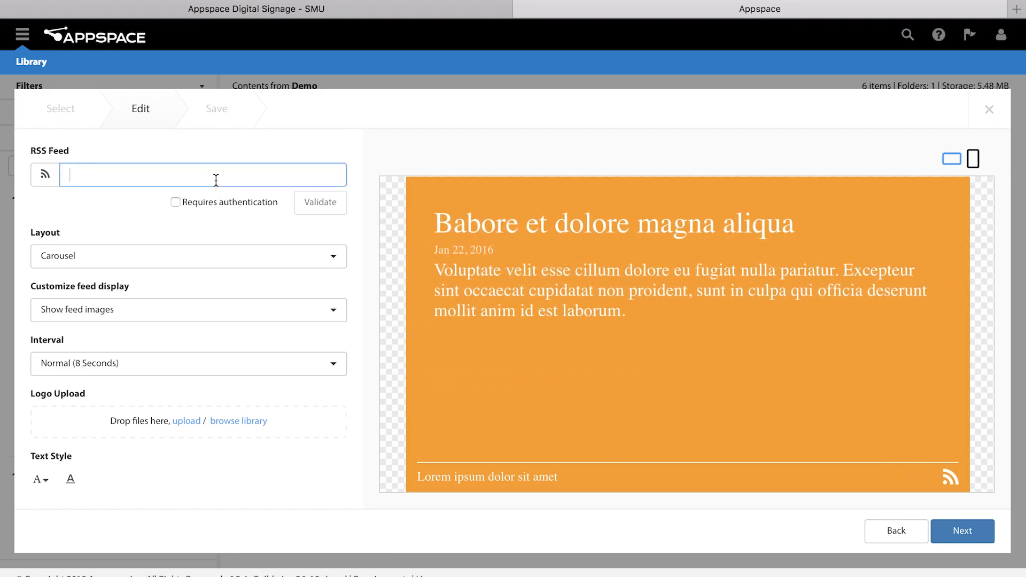
{"action": "type", "text": "https://blog.smu.edu/itconnect/feed/atom/"}
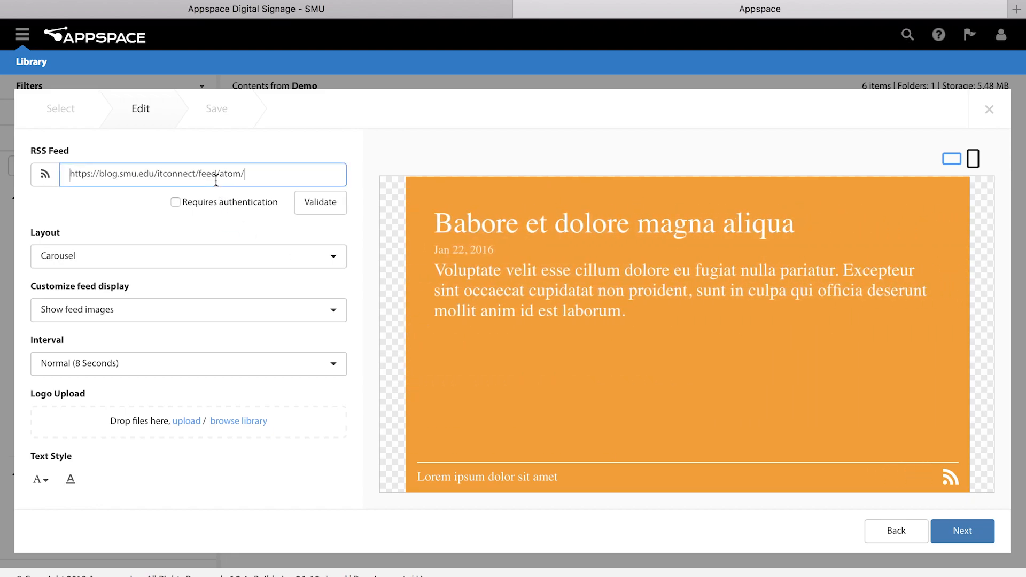
{"action": "left_click", "coordinate": [312, 205]}
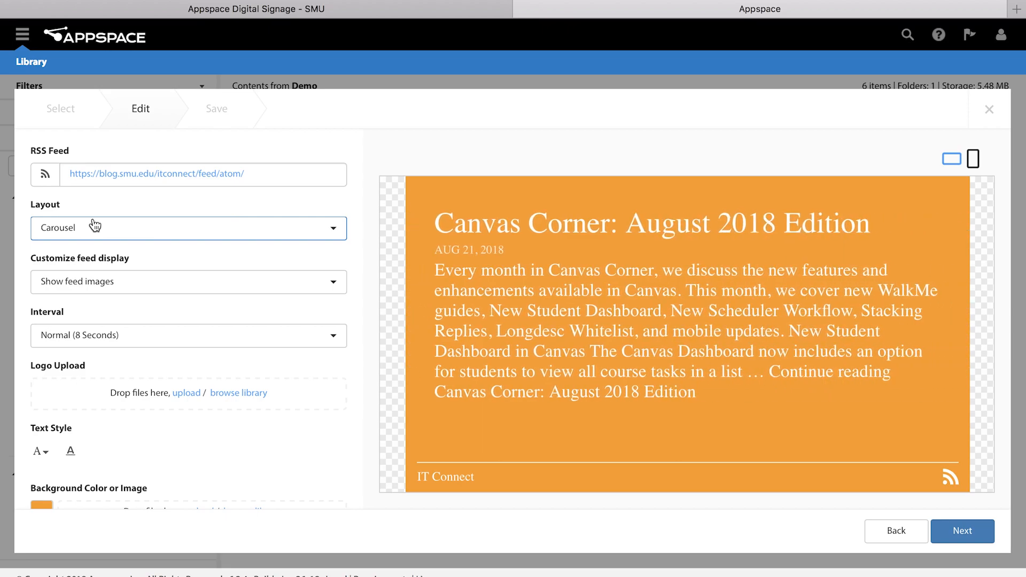
Step: Try the List View layout on the RSS card and return the layout to Carousel
{"action": "left_click", "coordinate": [332, 230]}
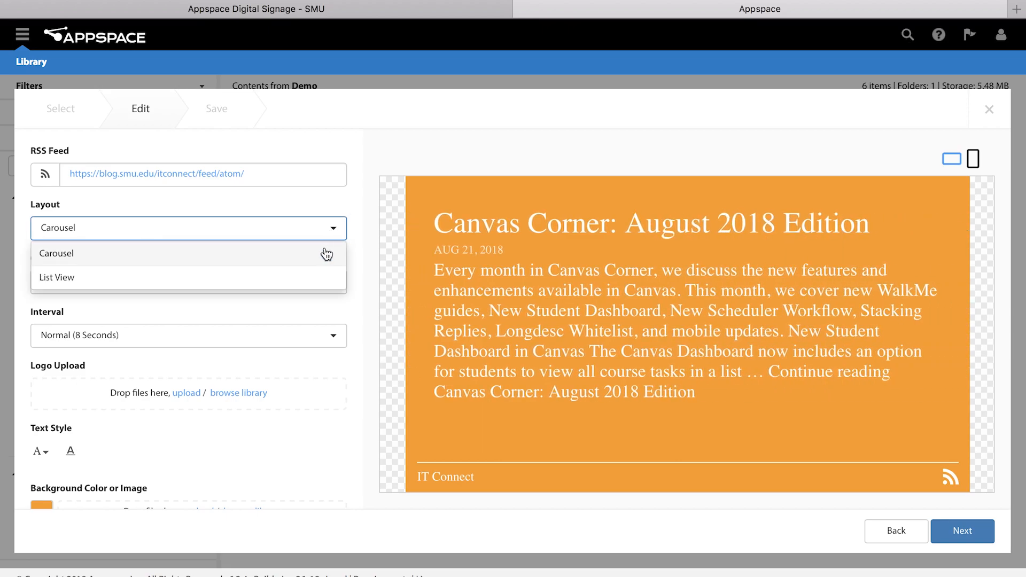
{"action": "left_click", "coordinate": [316, 276]}
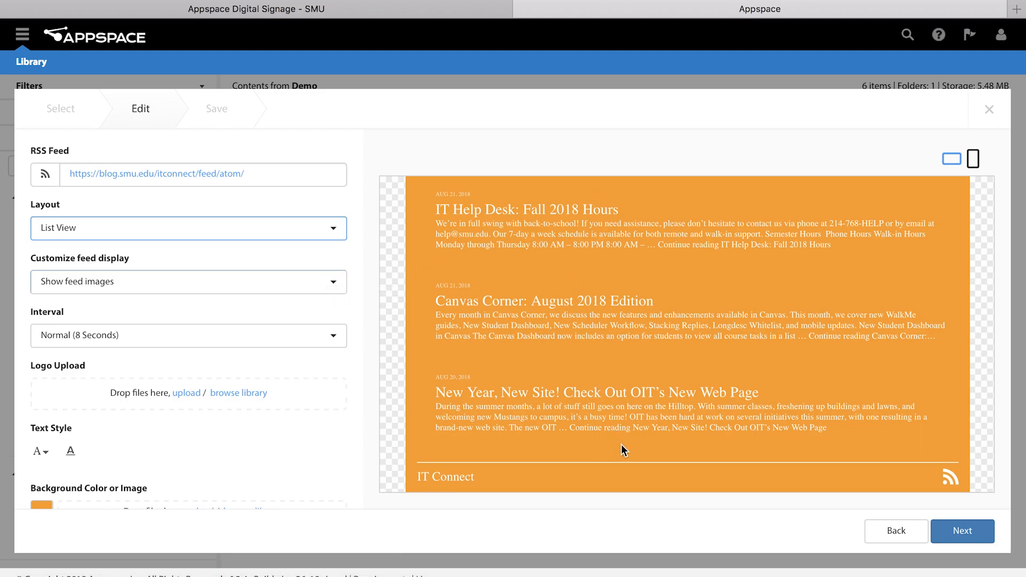
{"action": "left_click", "coordinate": [233, 231]}
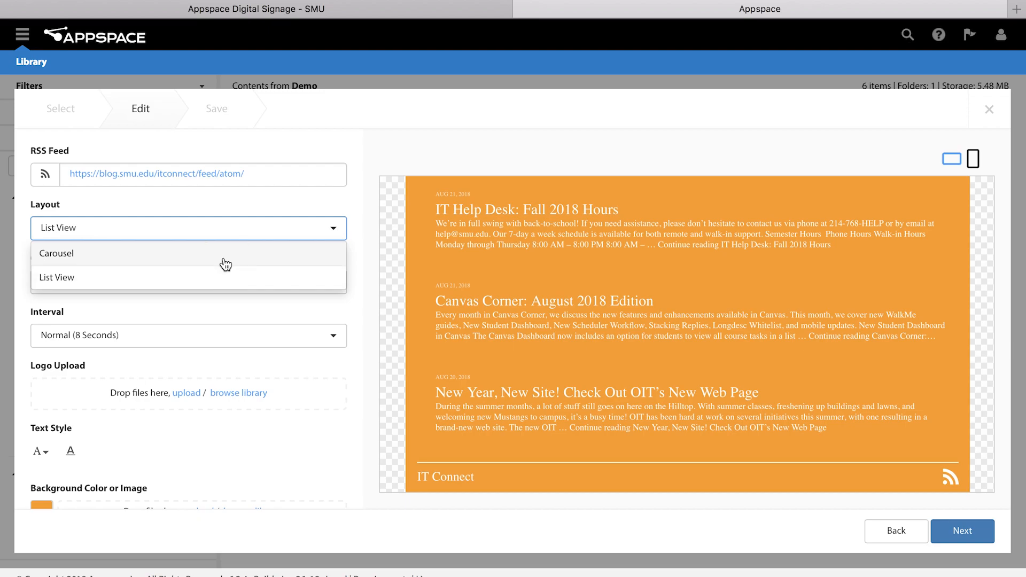
{"action": "left_click", "coordinate": [225, 255]}
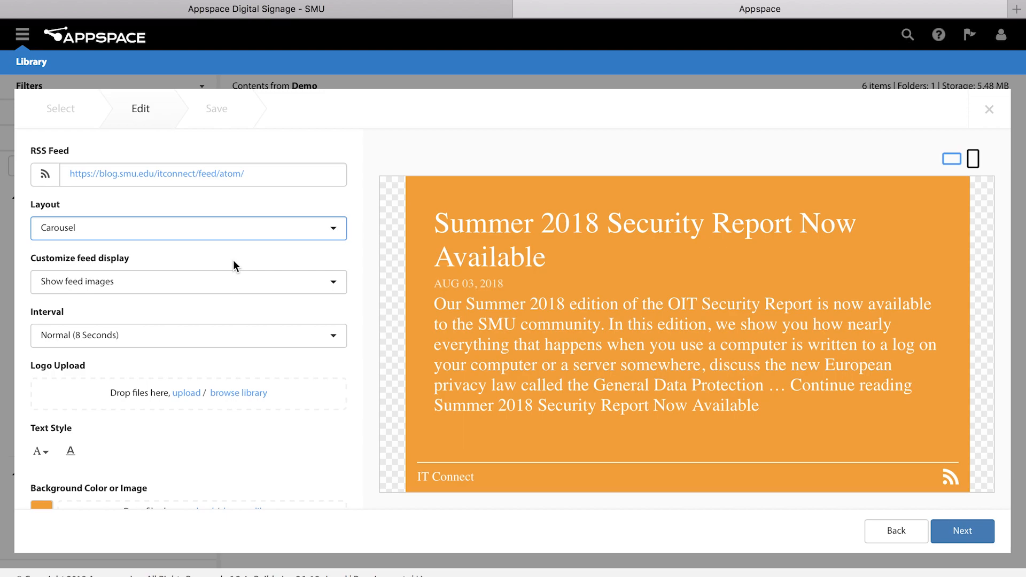
Step: Check the feed display options, try the Slow (12 Seconds) and Fast (4 Seconds) intervals, and return the interval to Normal (8 Seconds)
{"action": "left_click", "coordinate": [241, 285]}
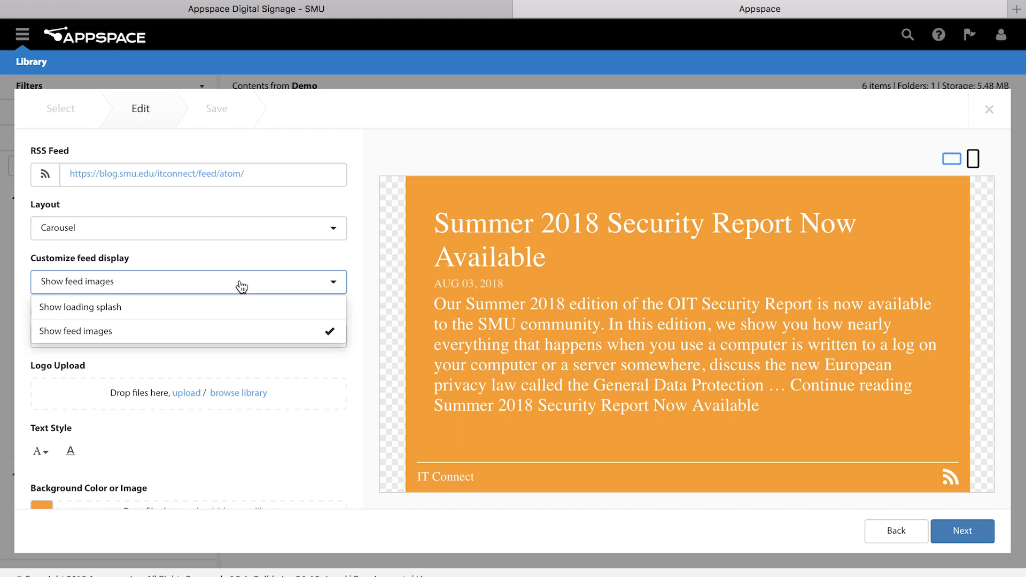
{"action": "left_click", "coordinate": [245, 252]}
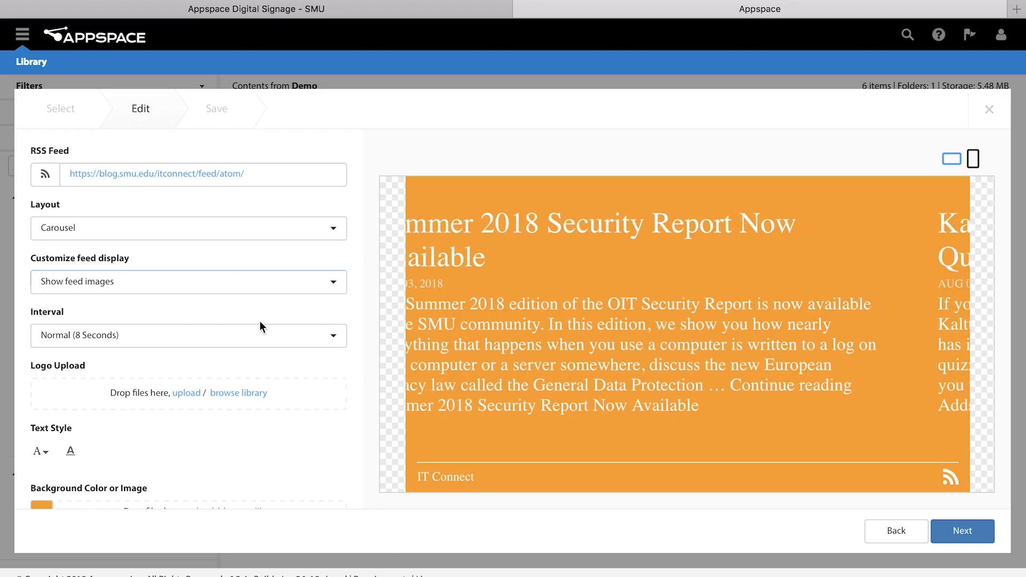
{"action": "left_click", "coordinate": [199, 341]}
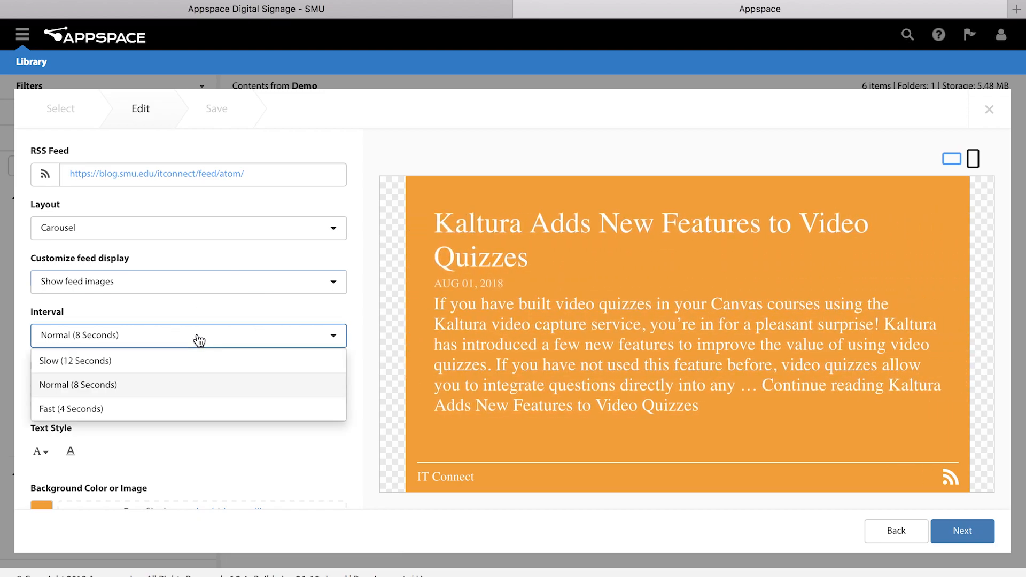
{"action": "left_click", "coordinate": [192, 367]}
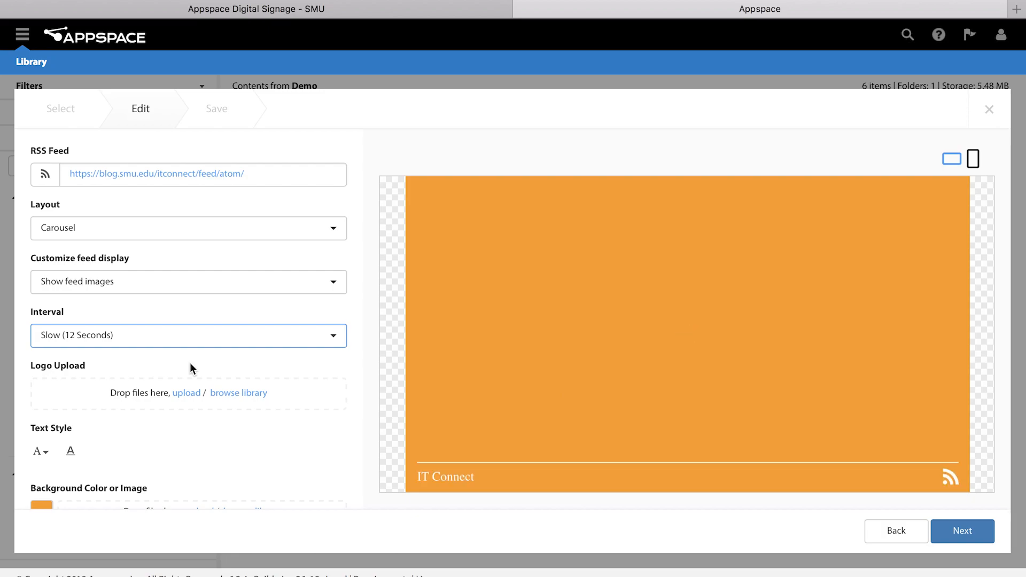
{"action": "left_click", "coordinate": [201, 342]}
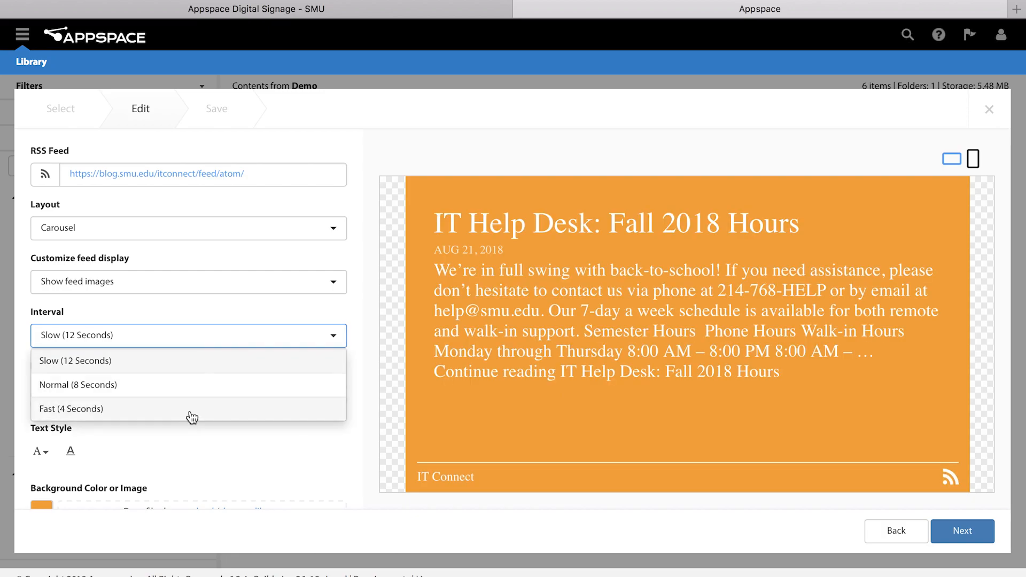
{"action": "left_click", "coordinate": [191, 414]}
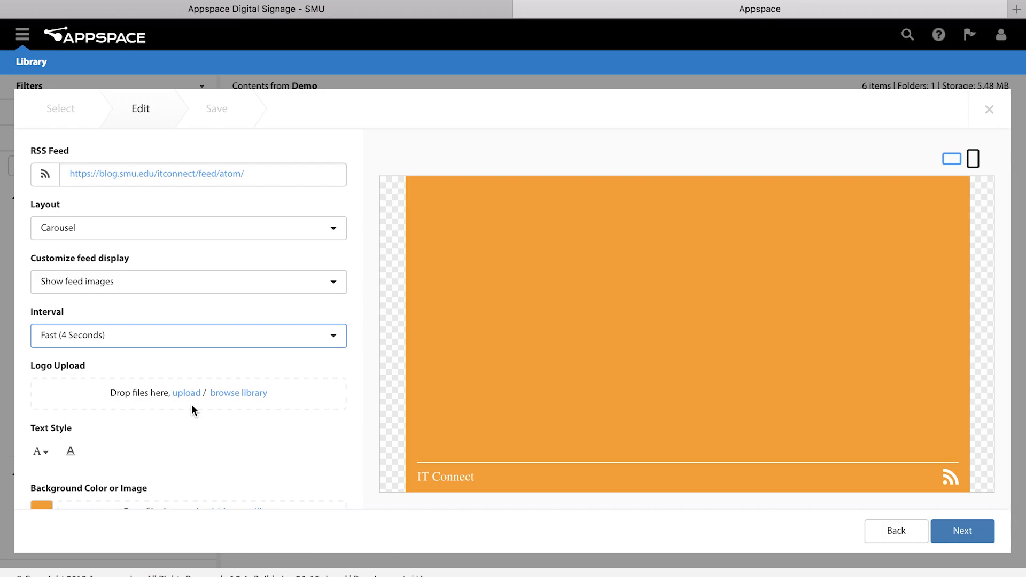
{"action": "left_click", "coordinate": [230, 337]}
{"action": "left_click", "coordinate": [224, 382]}
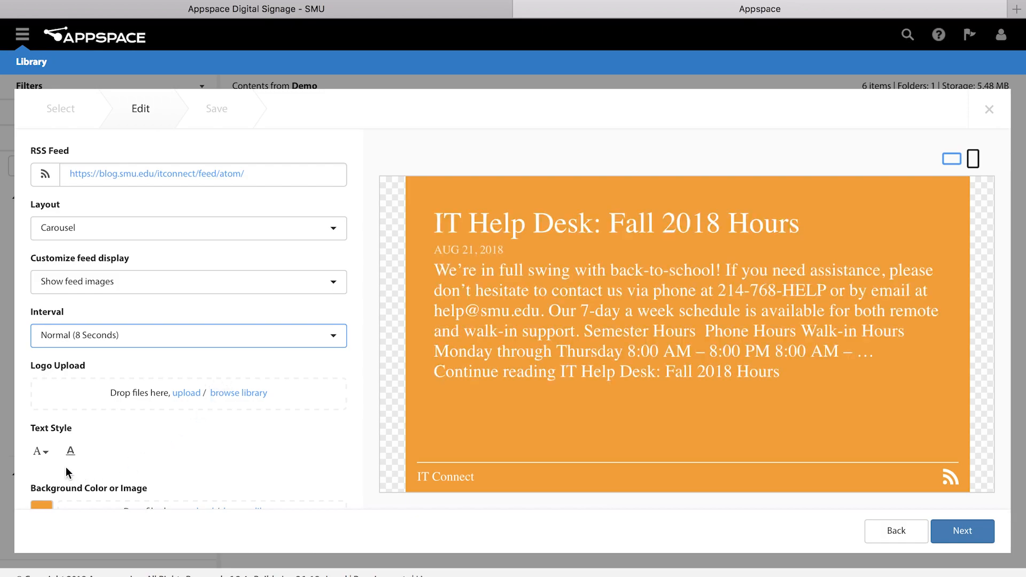
Step: Set the RSS card's background color to the blue #ff354ca1
{"action": "left_click", "coordinate": [45, 453]}
{"action": "left_click", "coordinate": [174, 436]}
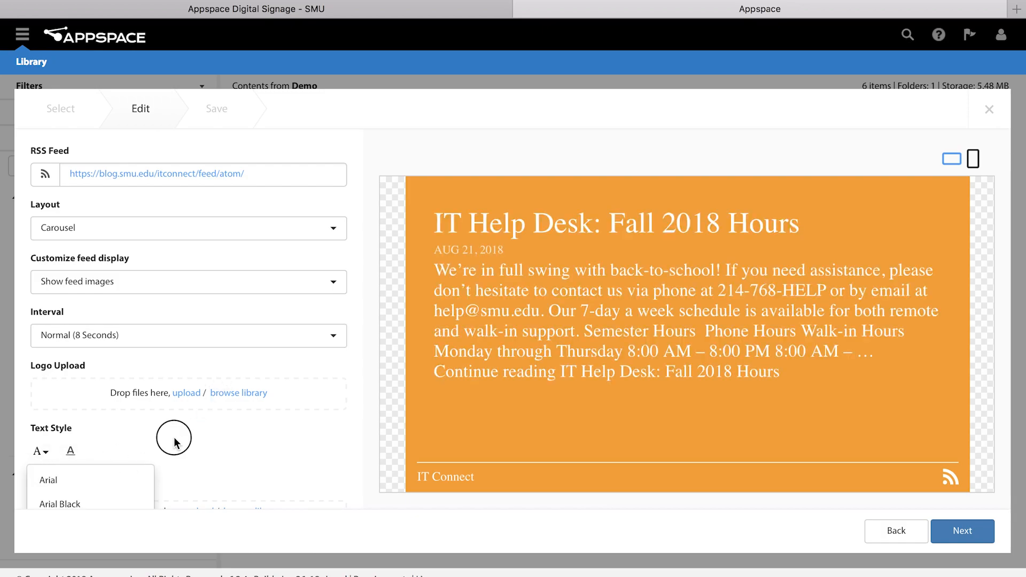
{"action": "scroll", "coordinate": [174, 437], "scroll_direction": "down", "scroll_amount": 1}
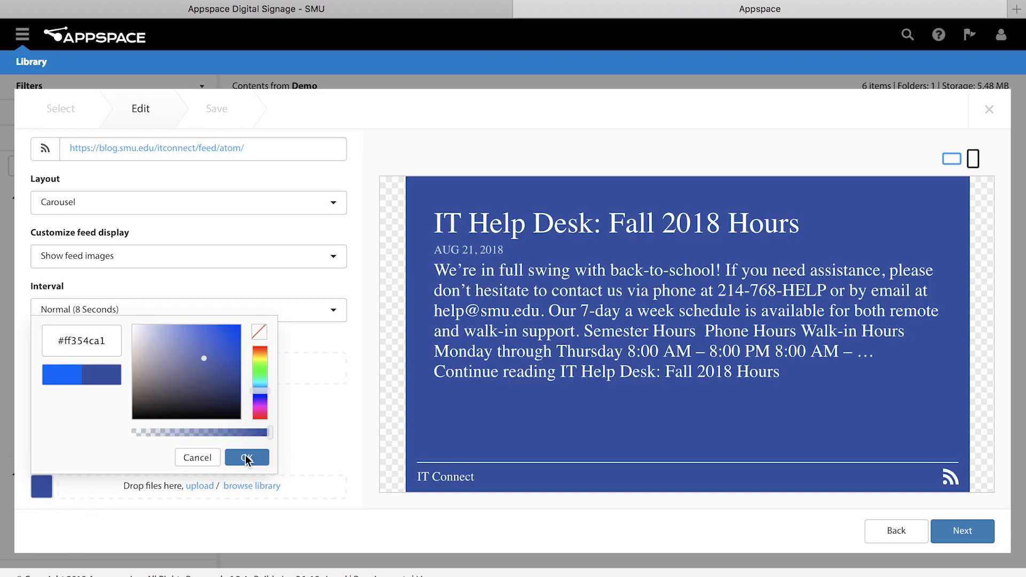
{"action": "left_click", "coordinate": [245, 456]}
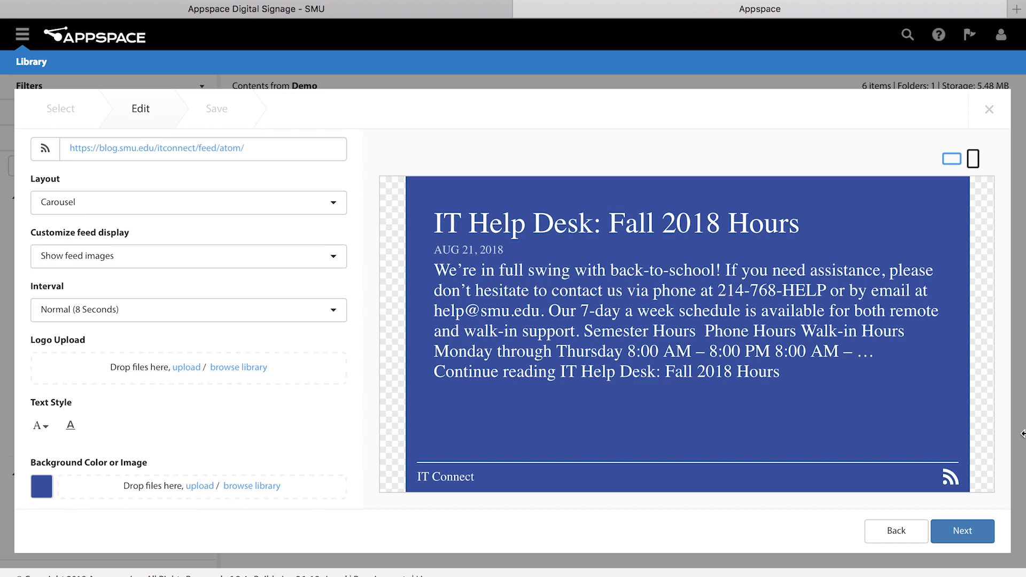
Step: Narrow the browser window to expose the desktop files and add the blue OIT 1080p PNG as the card's background image
{"action": "left_click_drag", "start_coordinate": [1021, 432], "coordinate": [962, 433]}
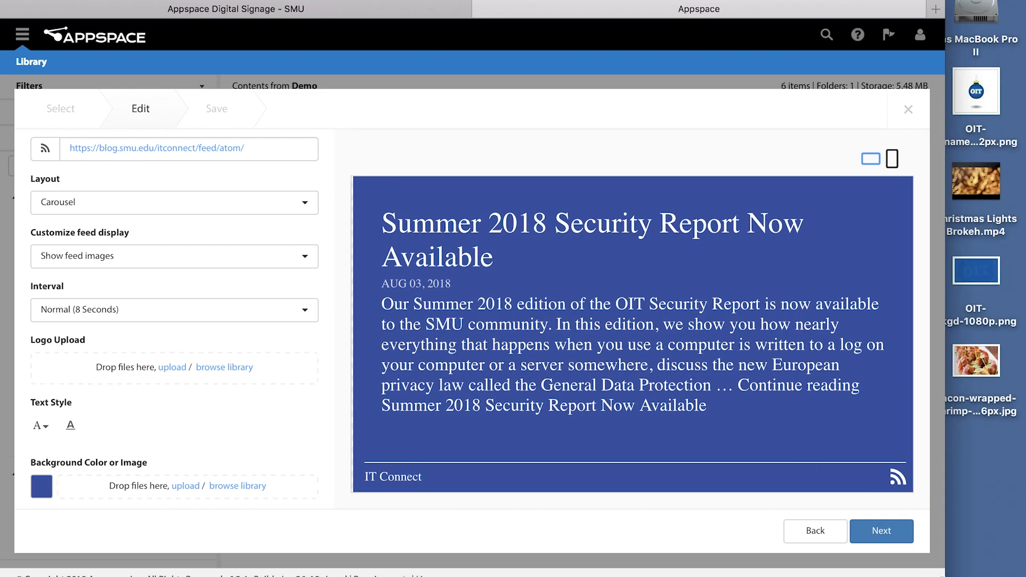
{"action": "left_click", "coordinate": [985, 274]}
{"action": "left_click_drag", "start_coordinate": [986, 274], "coordinate": [183, 485]}
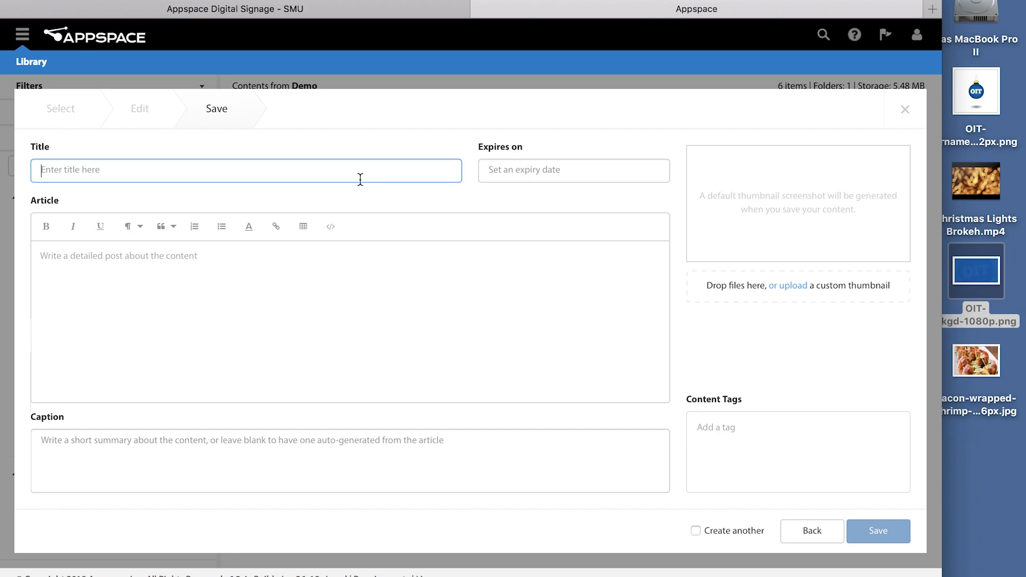
Step: Title the RSS card "OIT RSS feed" and leave its expiry date unset
{"action": "type", "text": "SMU"}
{"action": "key", "text": "BackSpace"}
{"action": "key", "text": "BackSpace"}
{"action": "key", "text": "BackSpace"}
{"action": "type", "text": "OIT "}
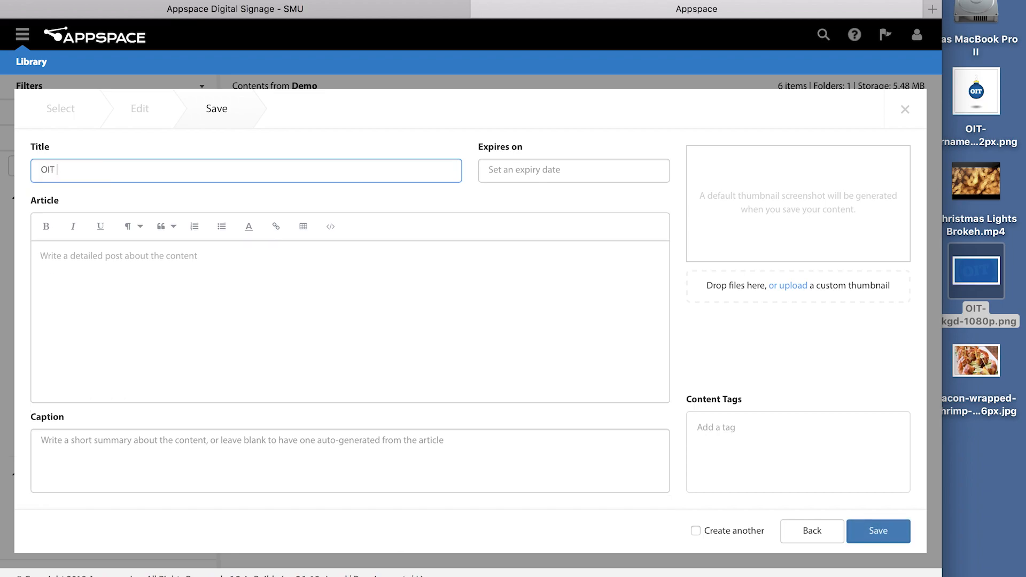
{"action": "type", "text": "RSS Feed"}
{"action": "left_click", "coordinate": [574, 172]}
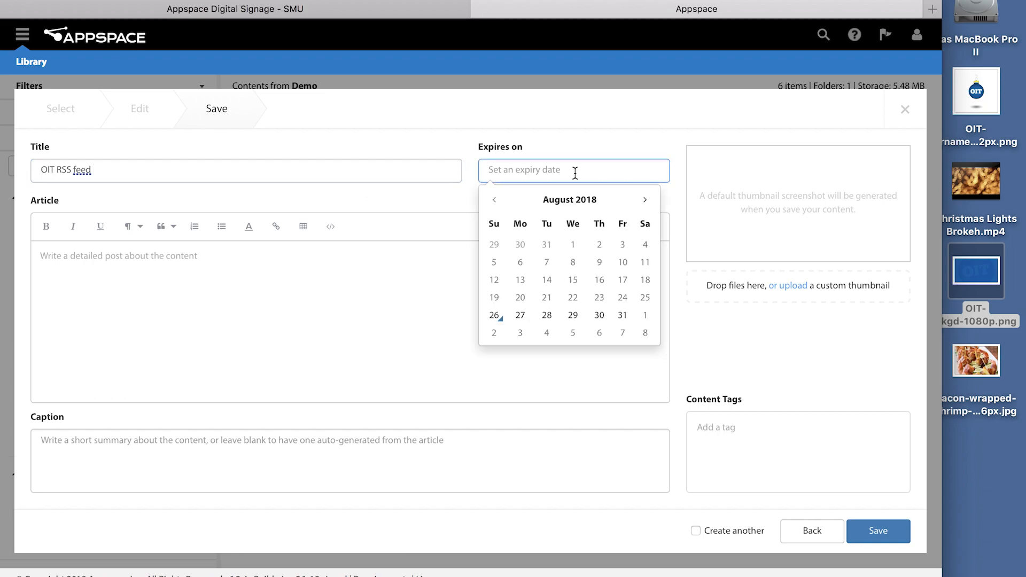
{"action": "left_click", "coordinate": [583, 126]}
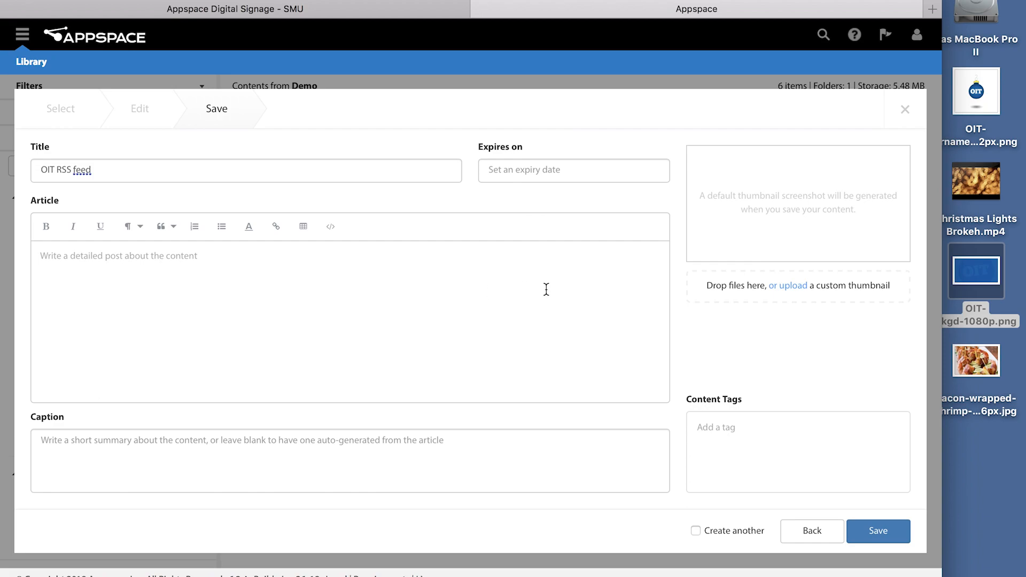
Step: Add the content tags OIT and RSS to the card and save it
{"action": "left_click", "coordinate": [766, 431]}
{"action": "type", "text": "OIT"}
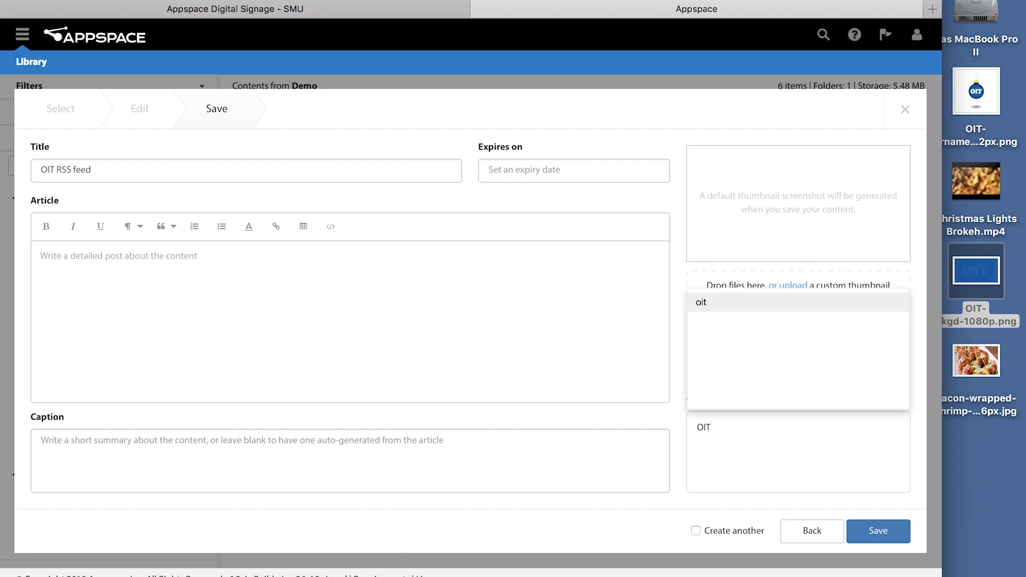
{"action": "key", "text": "Return"}
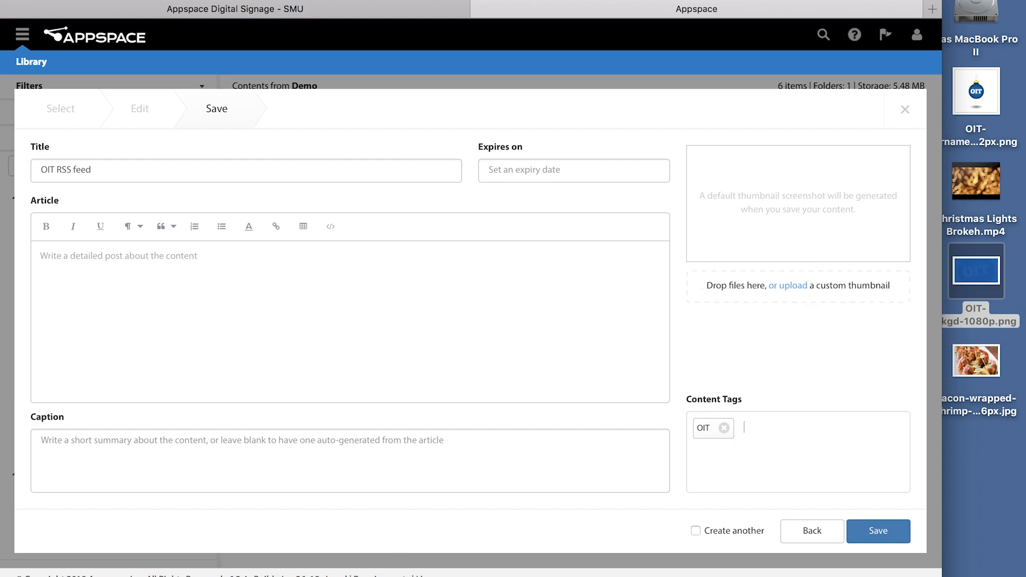
{"action": "type", "text": "RSS"}
{"action": "key", "text": "Return"}
{"action": "left_click", "coordinate": [874, 536]}
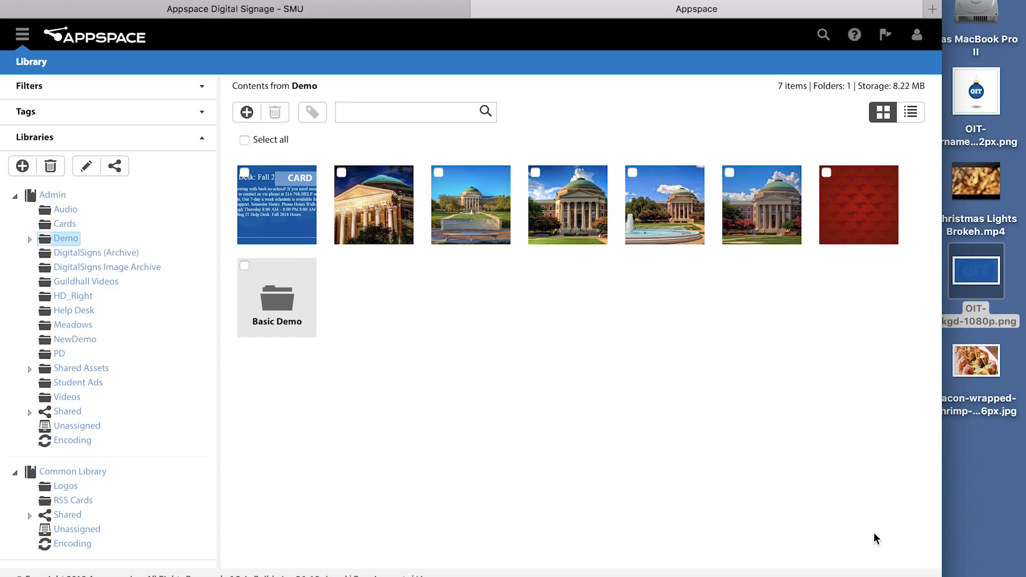
Step: Start a new card in the Demo folder using the Web View template
{"action": "left_click", "coordinate": [247, 118]}
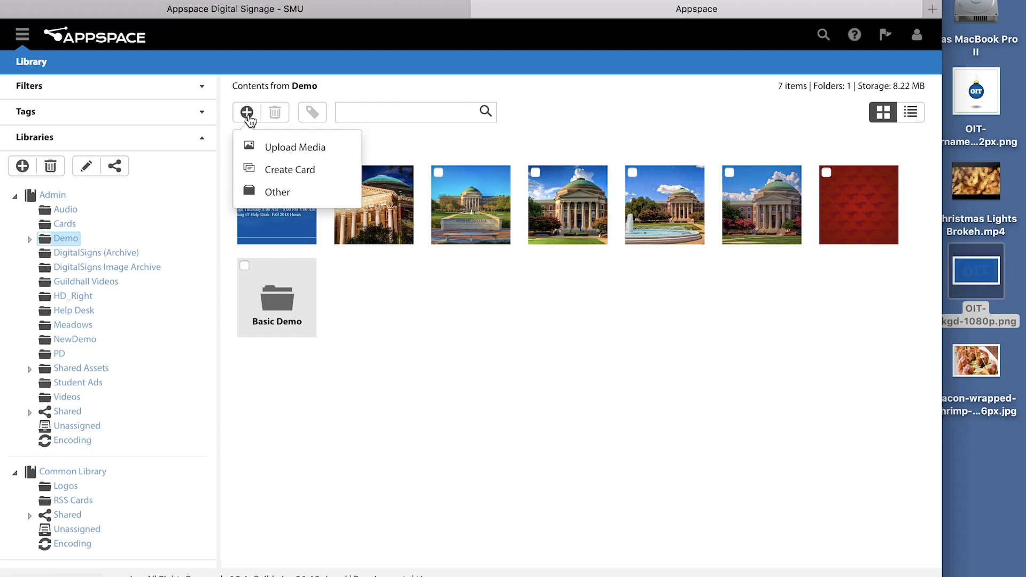
{"action": "left_click", "coordinate": [297, 171]}
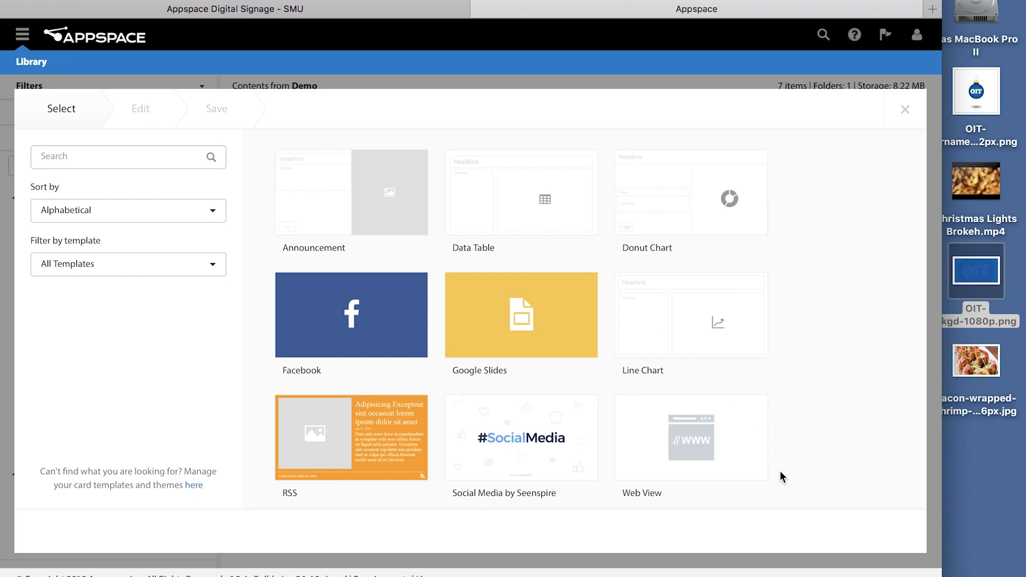
{"action": "left_click", "coordinate": [725, 443]}
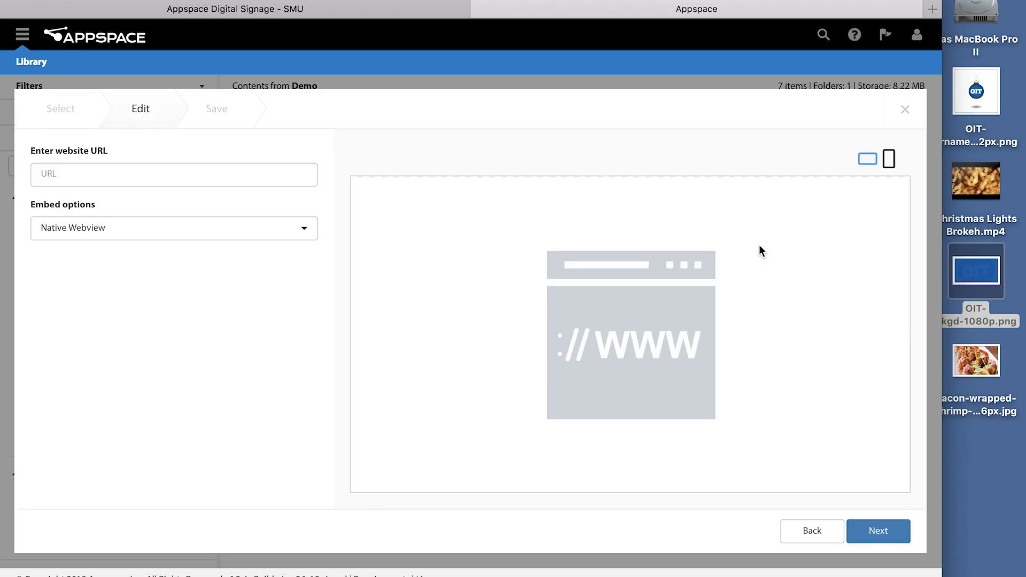
{"action": "left_click", "coordinate": [261, 180]}
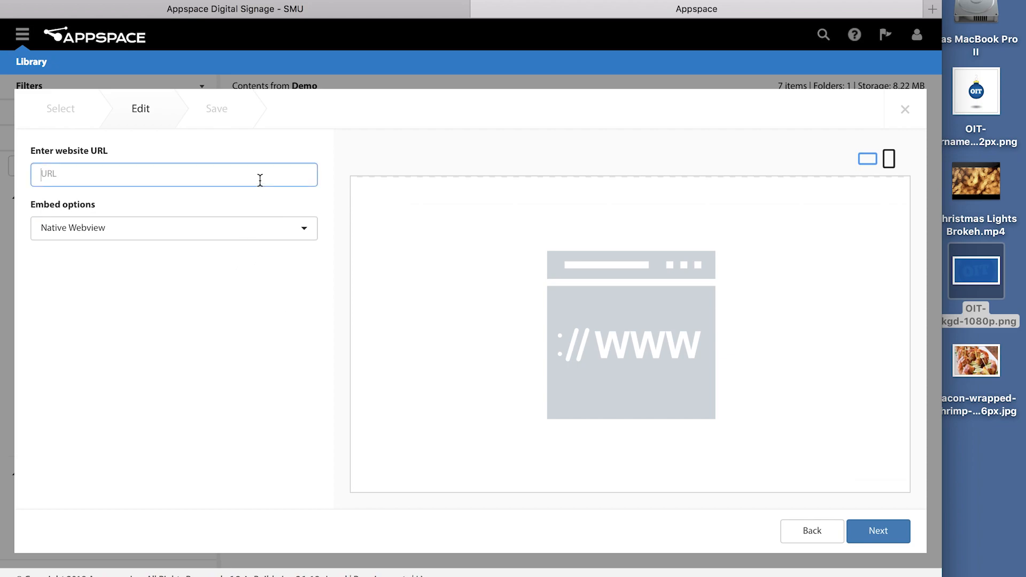
{"action": "type", "text": "https"}
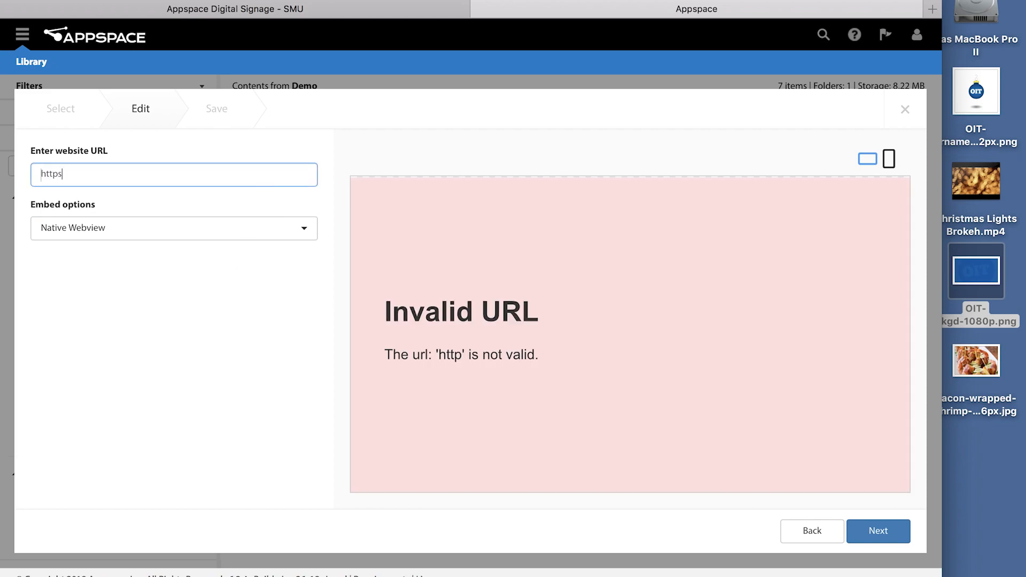
{"action": "type", "text": "://sm"}
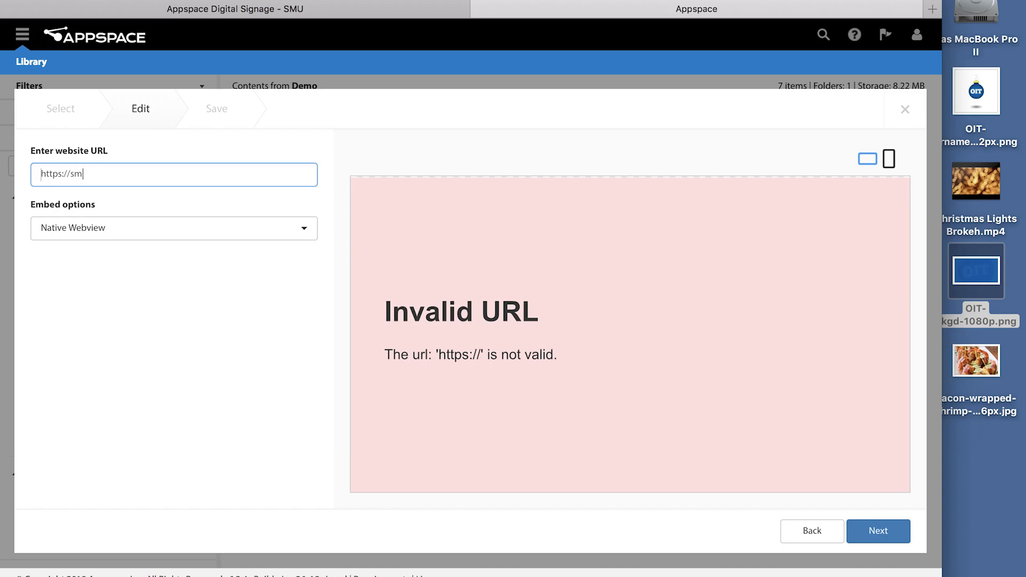
{"action": "type", "text": "u.edu/oit"}
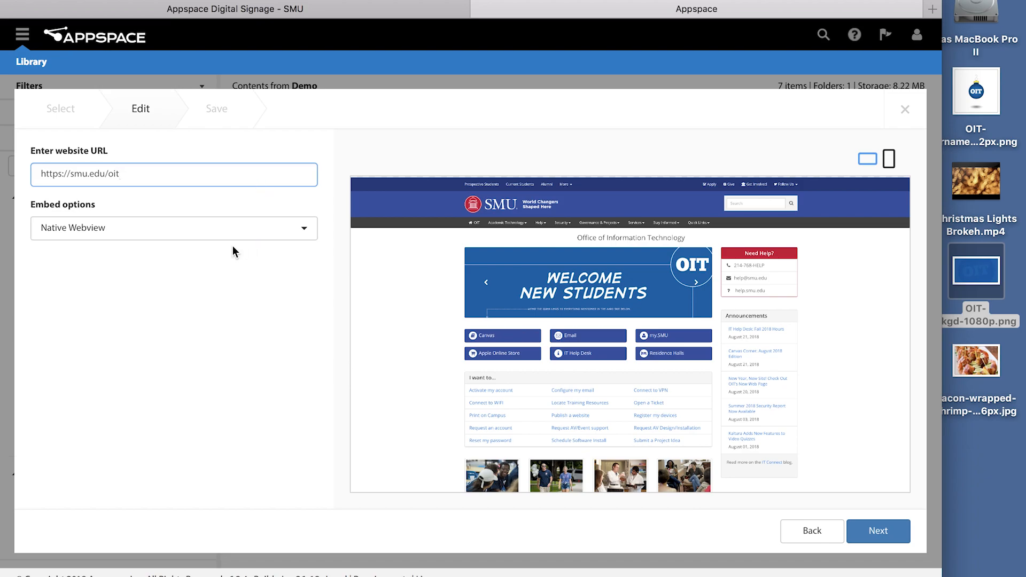
{"action": "left_click", "coordinate": [870, 537]}
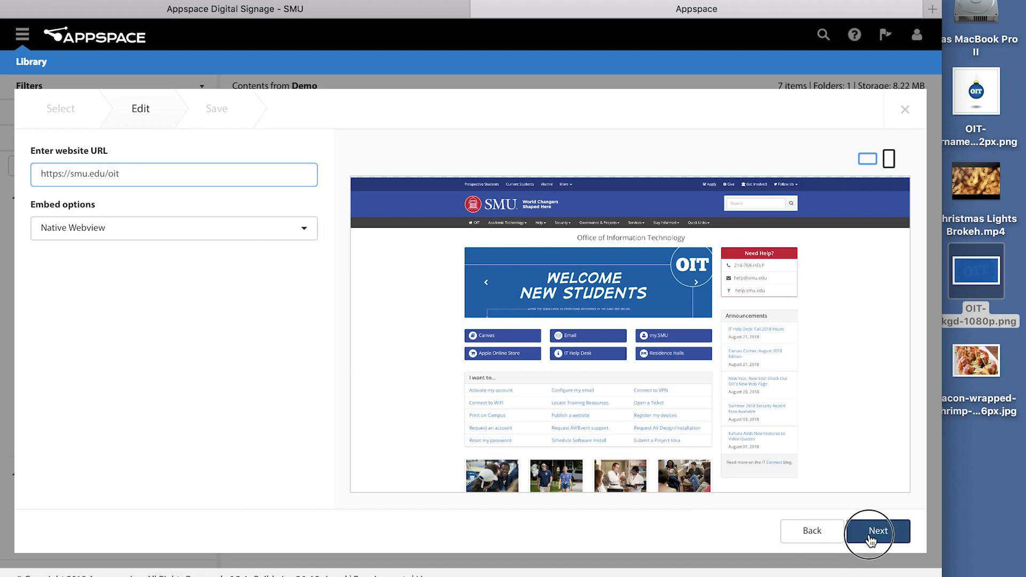
Step: Title the Web View card "OIT Homepage" and save it
{"action": "left_click", "coordinate": [139, 166]}
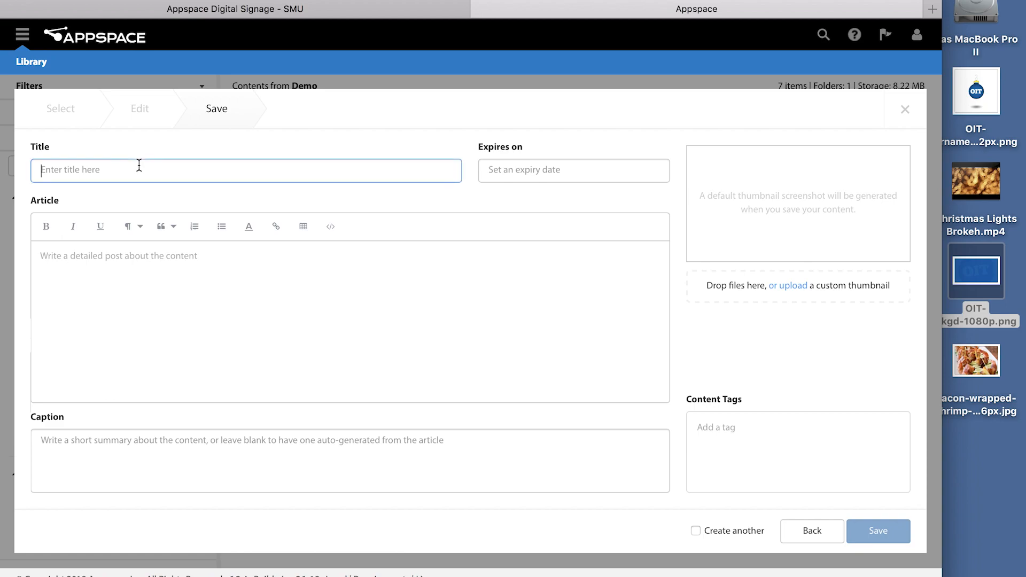
{"action": "type", "text": "OIT Homepage"}
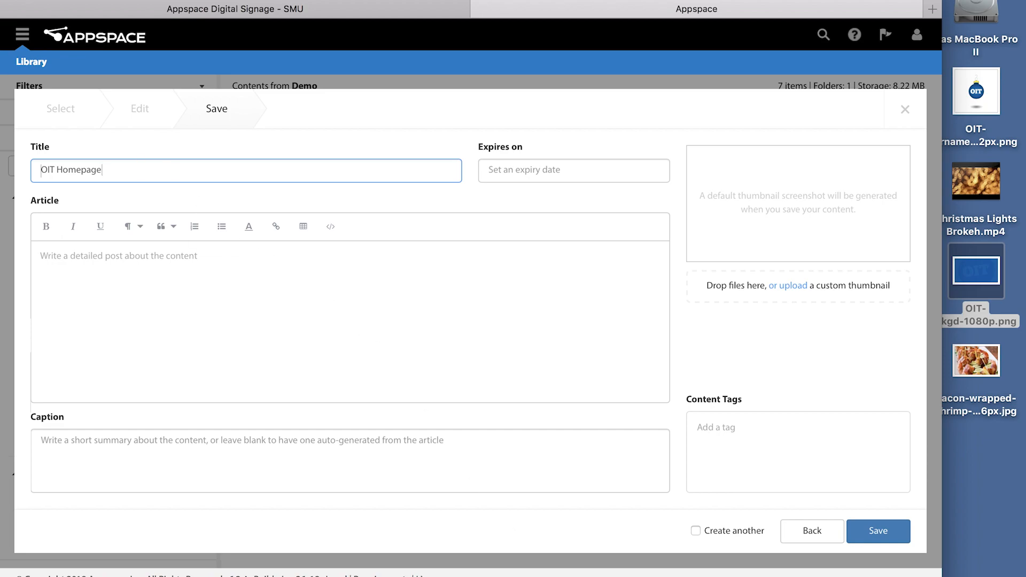
{"action": "left_click", "coordinate": [878, 532]}
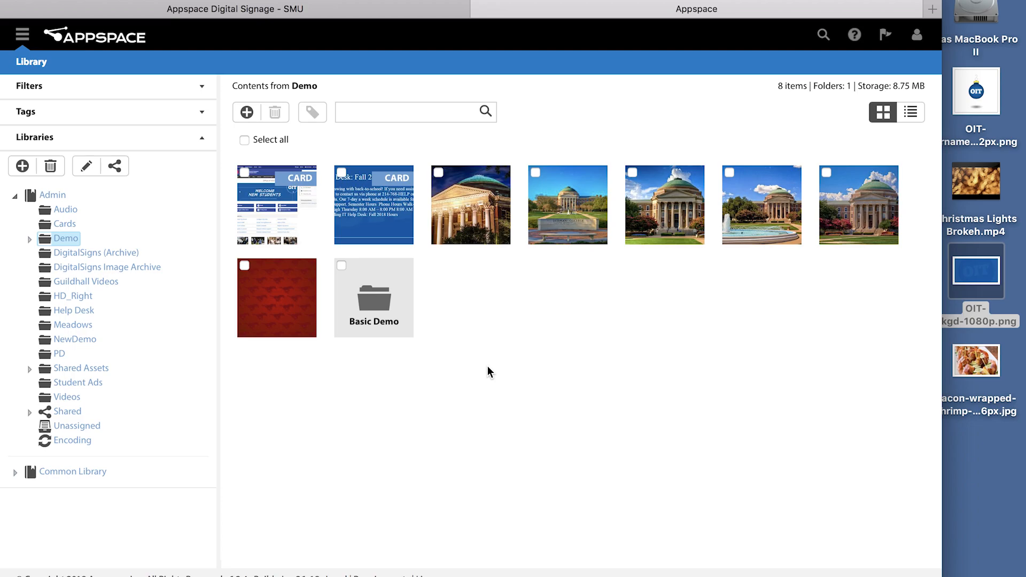
Step: Start a new card in the Demo folder using the Announcement template and open its headline for editing
{"action": "left_click", "coordinate": [247, 114]}
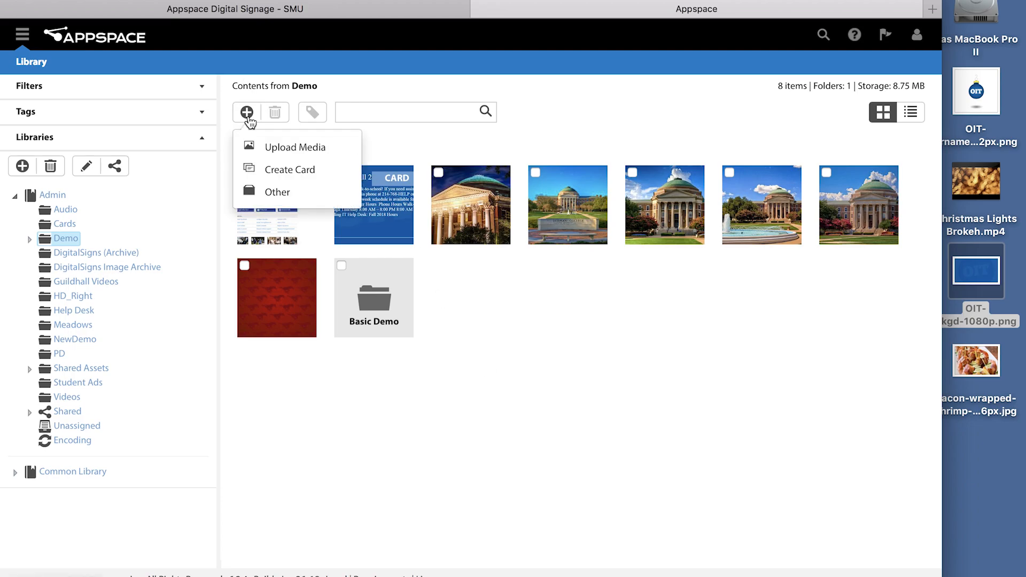
{"action": "left_click", "coordinate": [307, 172]}
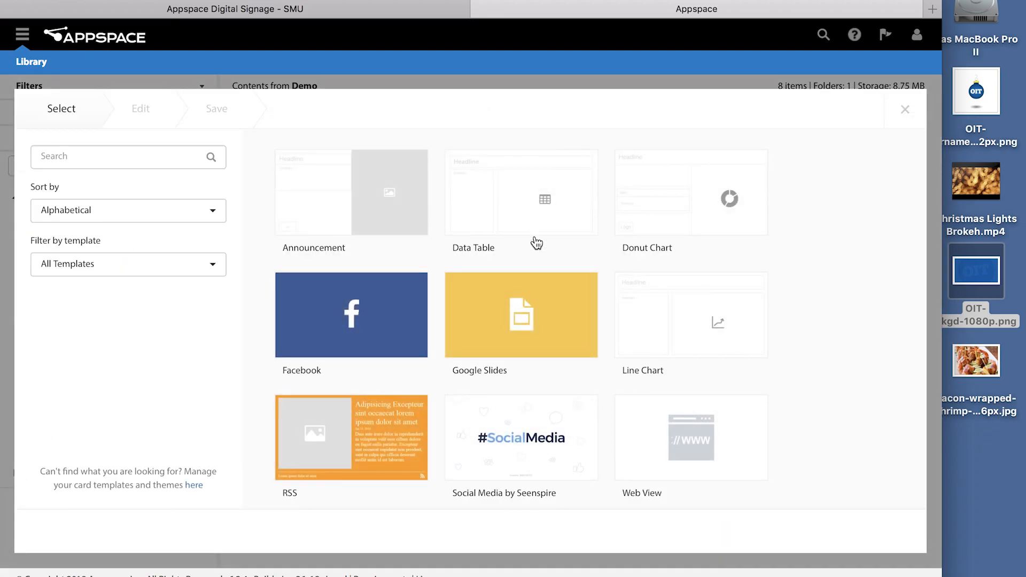
{"action": "left_click", "coordinate": [365, 204]}
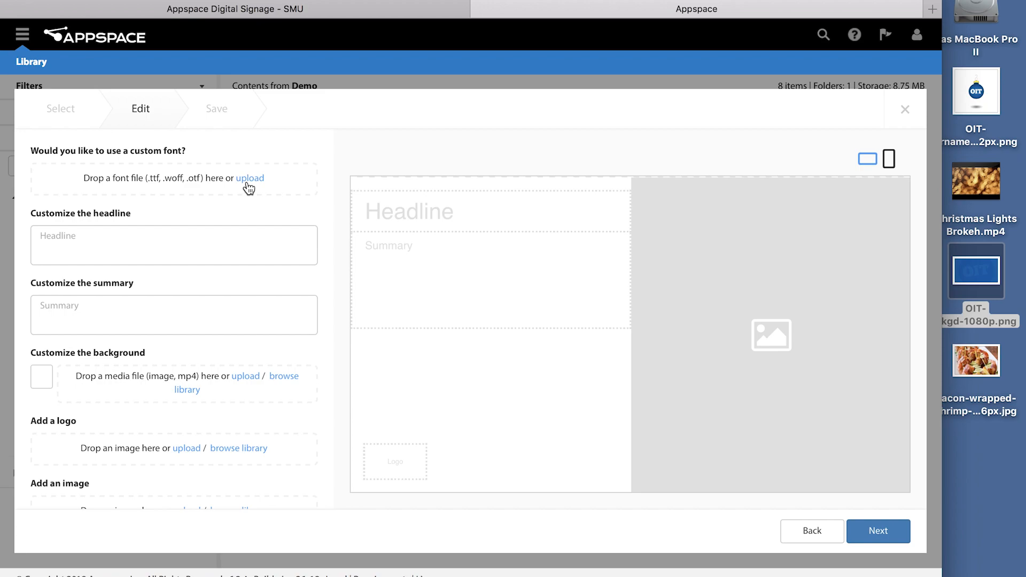
{"action": "left_click", "coordinate": [192, 244]}
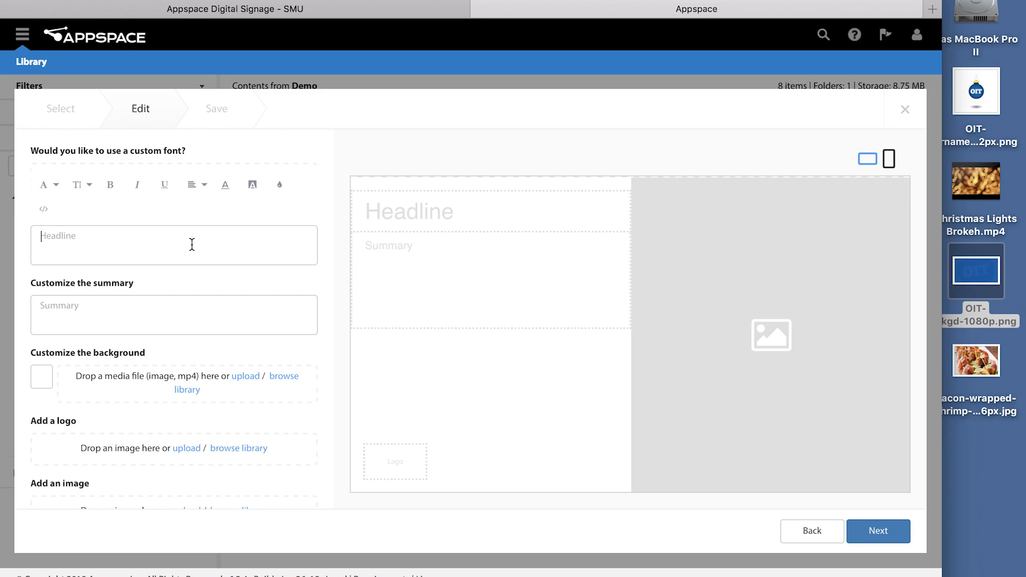
{"action": "left_click", "coordinate": [110, 249]}
{"action": "left_click", "coordinate": [414, 219]}
Step: Switch to the Menu Item document and select all the menu text starting from "Today's Special"
{"action": "key", "text": "super+grave"}
{"action": "left_click_drag", "start_coordinate": [205, 172], "coordinate": [292, 171]}
{"action": "left_click_drag", "start_coordinate": [197, 171], "coordinate": [349, 280]}
Step: Copy the selected menu text, switch back to Appspace and paste it into the Announcement card's summary
{"action": "key", "text": "super+Tab"}
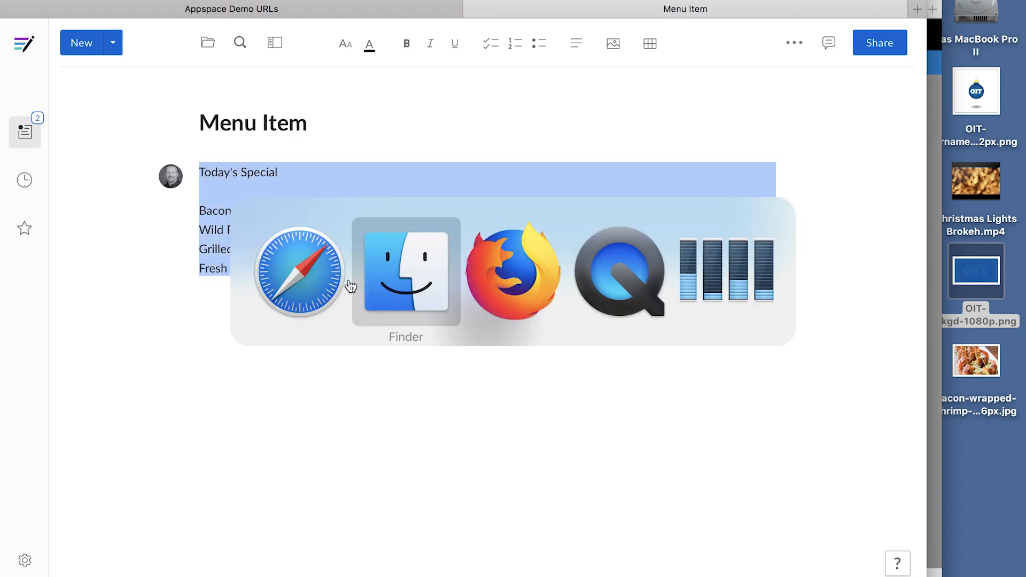
{"action": "key", "text": "super+shift+Tab"}
{"action": "key", "text": "super+shift+Tab"}
{"action": "key", "text": "super+shift+Tab"}
{"action": "key", "text": "super+shift+Tab"}
{"action": "key", "text": "super+shift+Tab"}
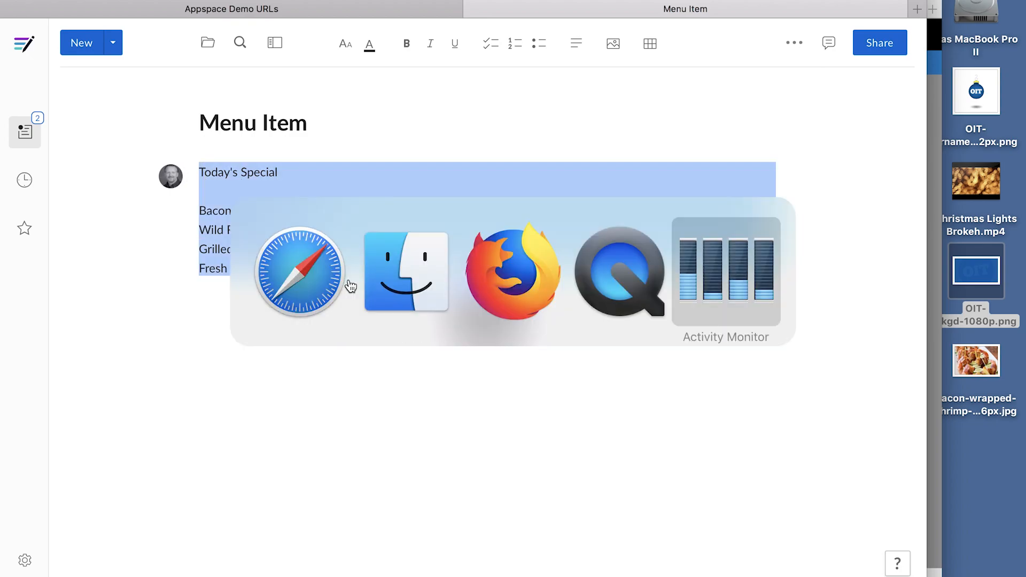
{"action": "key", "text": "super+shift+Tab"}
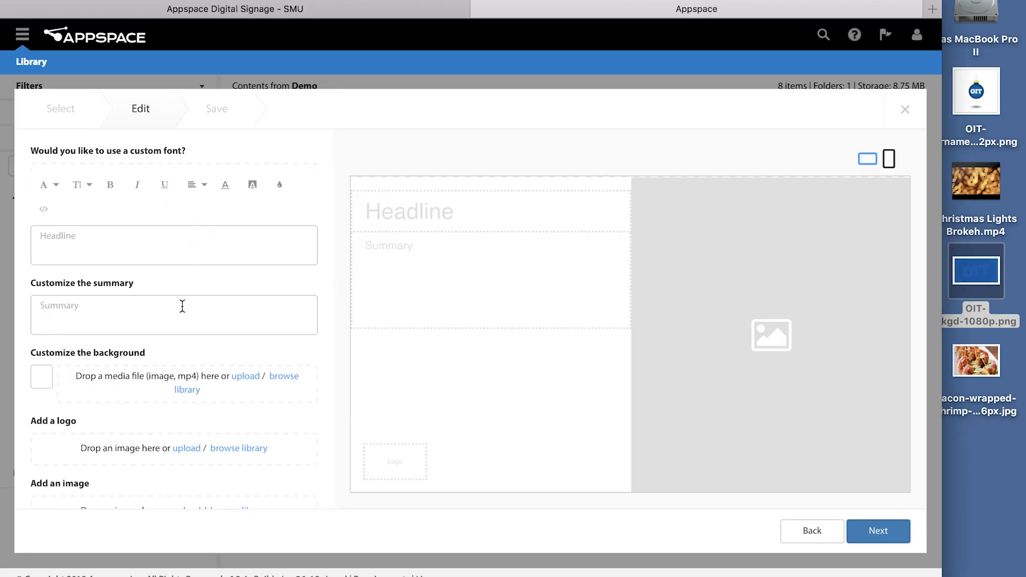
{"action": "type", "text": "Today's Special Bacon-wrapped Shrimp Wild RiceGrilled VeggiesFresh multi-grain roll"}
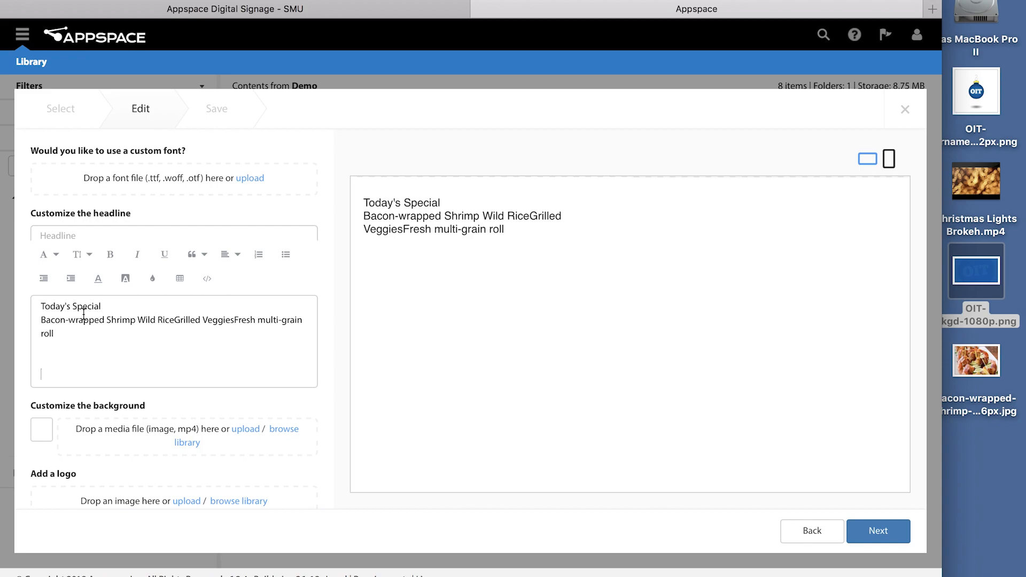
Step: Move "Today's Special" from the summary into the headline and make it bold
{"action": "left_click_drag", "start_coordinate": [105, 305], "coordinate": [16, 284]}
{"action": "key", "text": "super+c"}
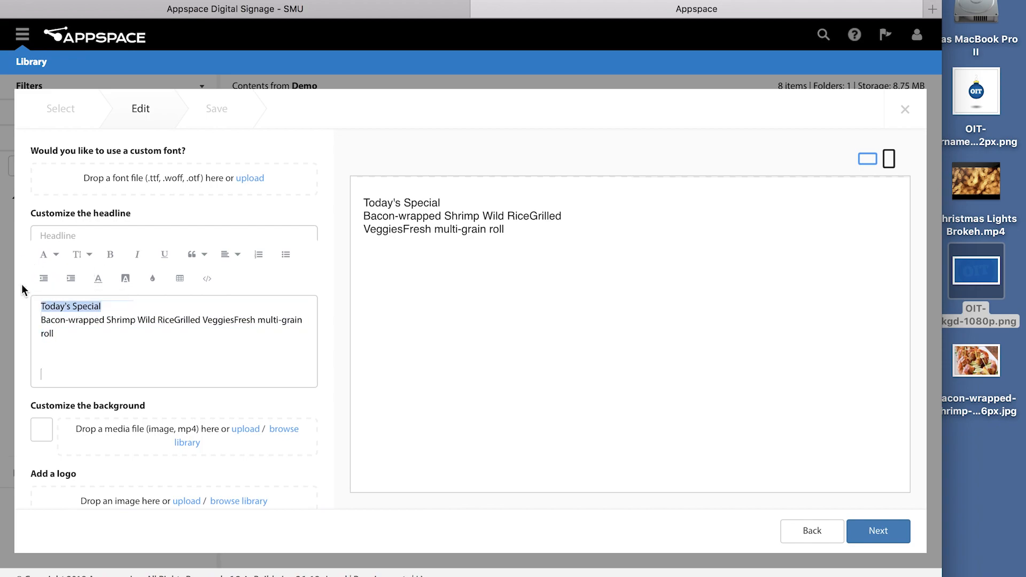
{"action": "key", "text": "BackSpace"}
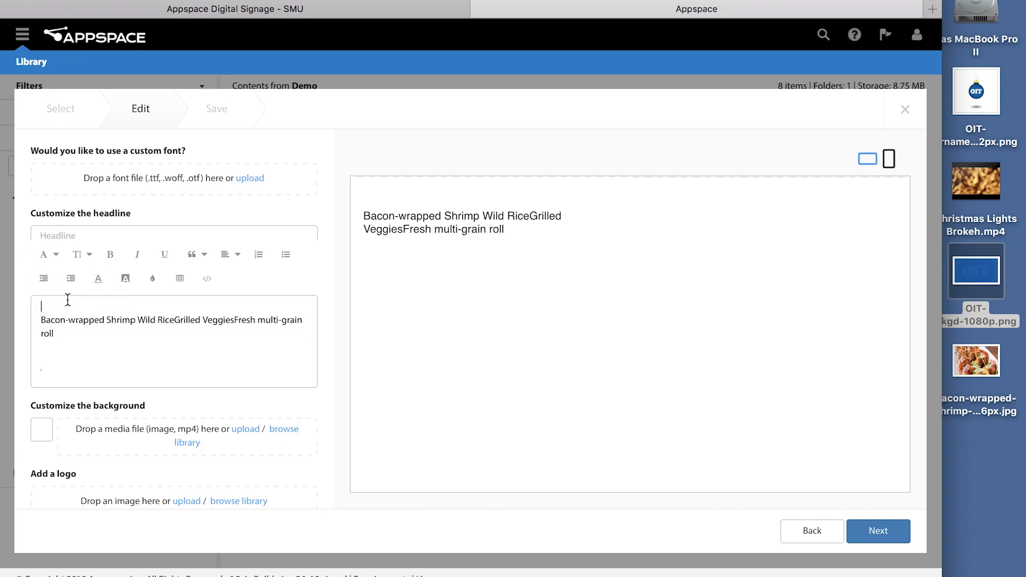
{"action": "left_click", "coordinate": [93, 234]}
{"action": "key", "text": "super+v"}
{"action": "left_click_drag", "start_coordinate": [125, 246], "coordinate": [14, 237]}
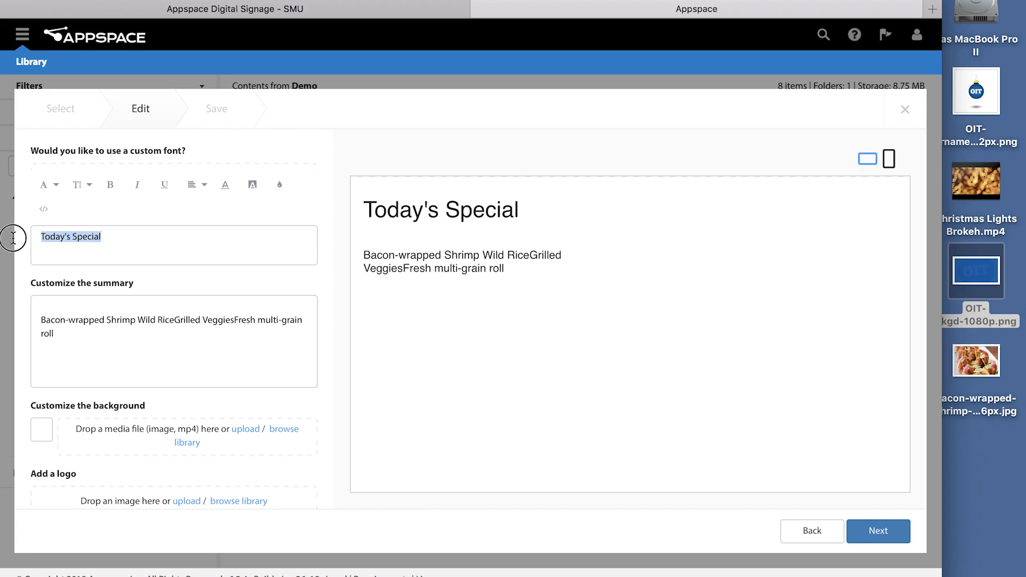
{"action": "left_click", "coordinate": [110, 185]}
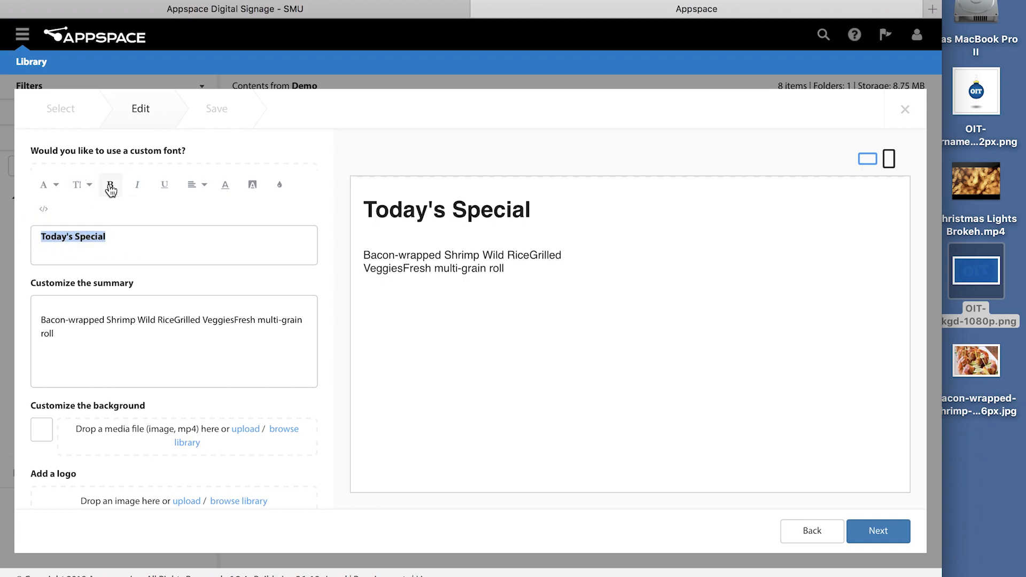
Step: Split the summary into separate lines for Bacon-wrapped Shrimp, Wild Rice, Grilled Veggies and Fresh multi-grain roll
{"action": "left_click", "coordinate": [128, 331]}
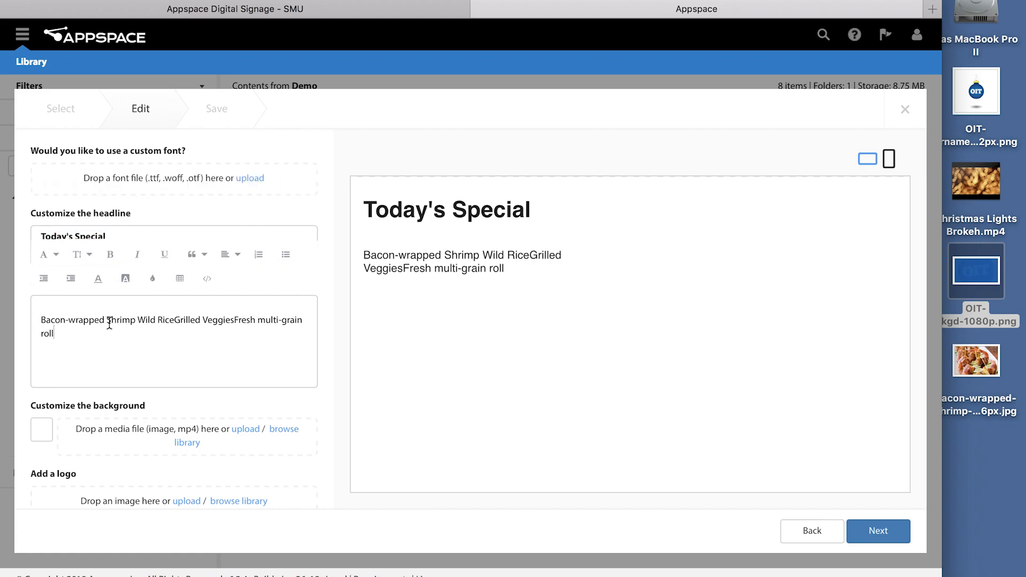
{"action": "left_click", "coordinate": [137, 320]}
{"action": "key", "text": "Return"}
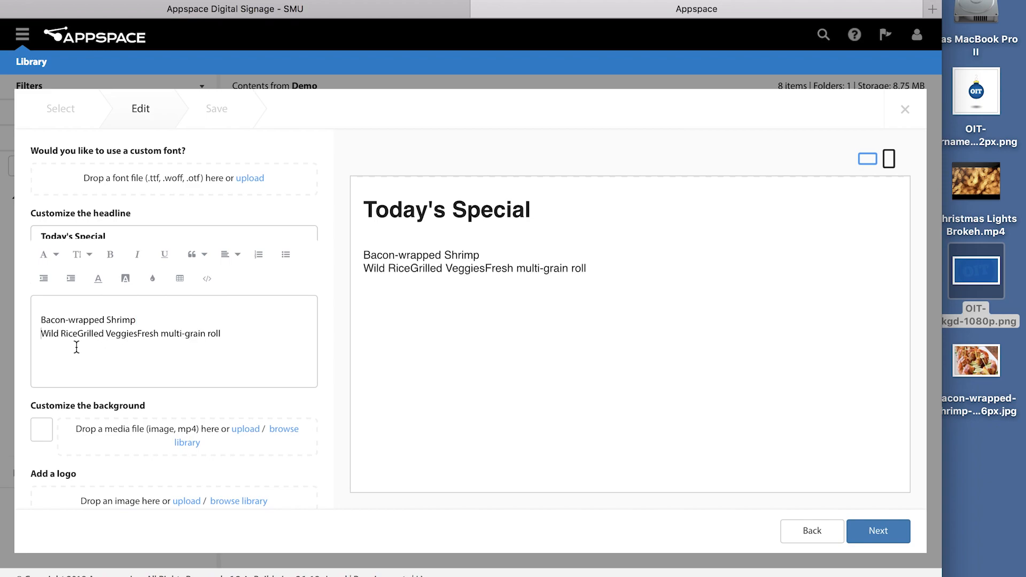
{"action": "left_click", "coordinate": [77, 334]}
{"action": "key", "text": "Return"}
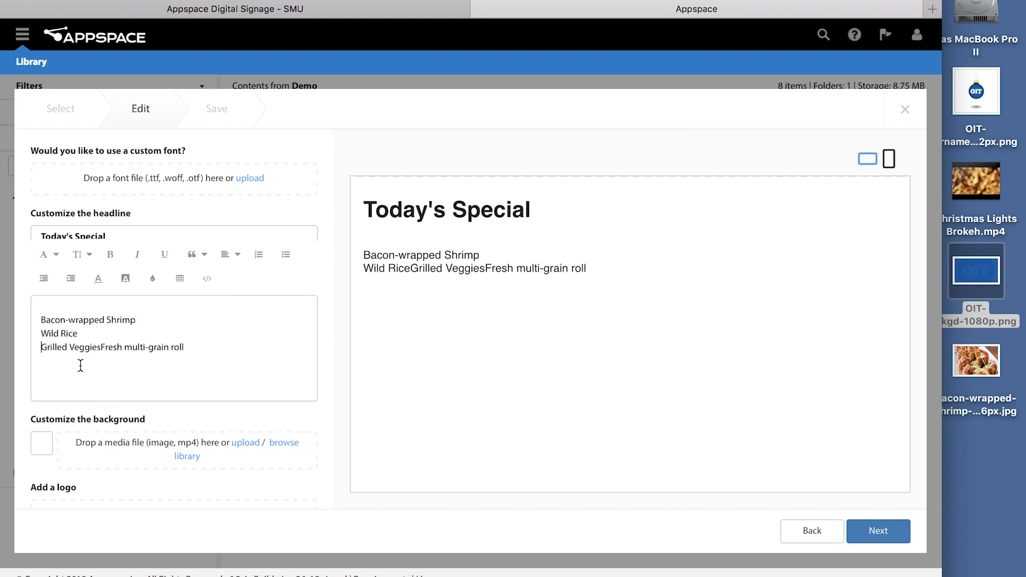
{"action": "left_click", "coordinate": [101, 347]}
{"action": "key", "text": "Return"}
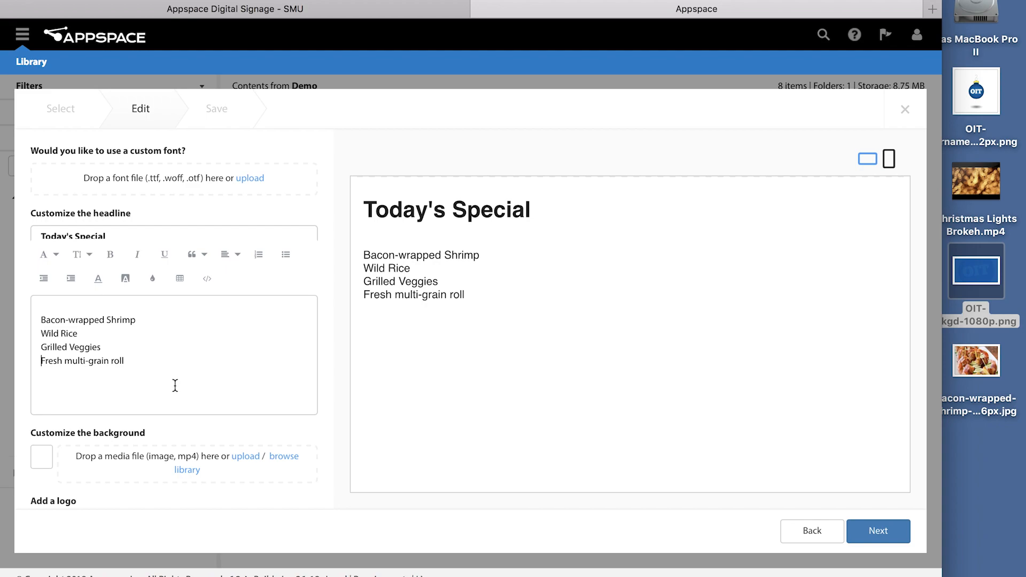
Step: Enlarge the text of all four menu lines in the summary and change it to a serif font
{"action": "left_click_drag", "start_coordinate": [136, 368], "coordinate": [5, 300]}
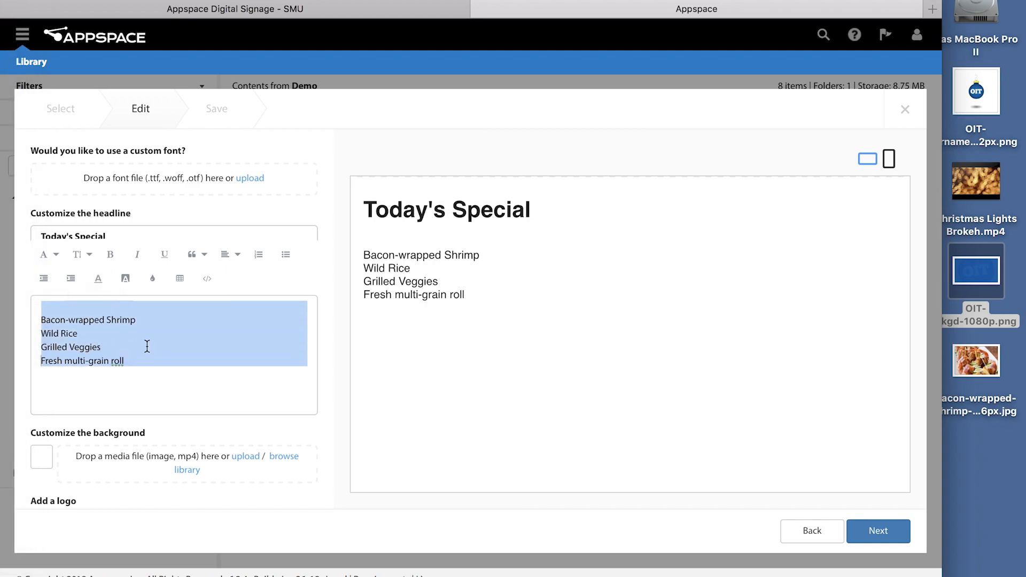
{"action": "left_click", "coordinate": [90, 258]}
{"action": "left_click", "coordinate": [104, 361]}
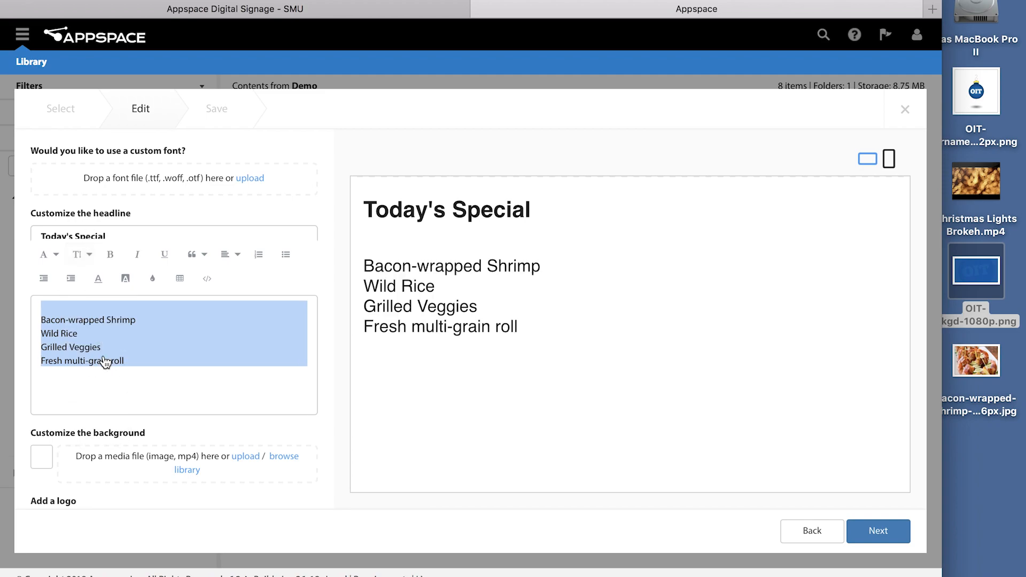
{"action": "left_click", "coordinate": [53, 255]}
{"action": "left_click", "coordinate": [75, 292]}
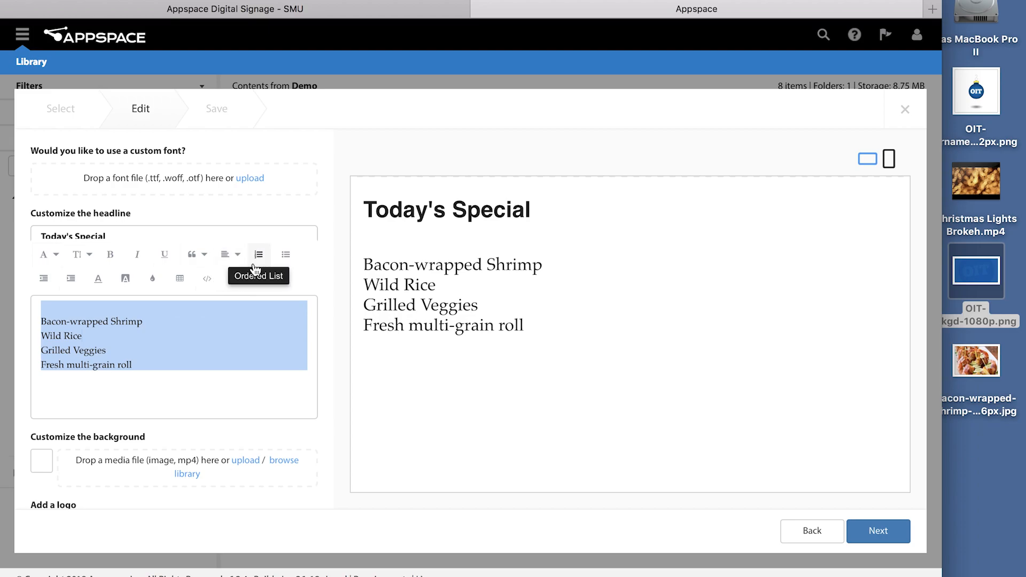
Step: Turn the summary's menu lines into a bulleted list and remove the empty bullet after "Fresh multi-grain roll"
{"action": "left_click", "coordinate": [286, 257]}
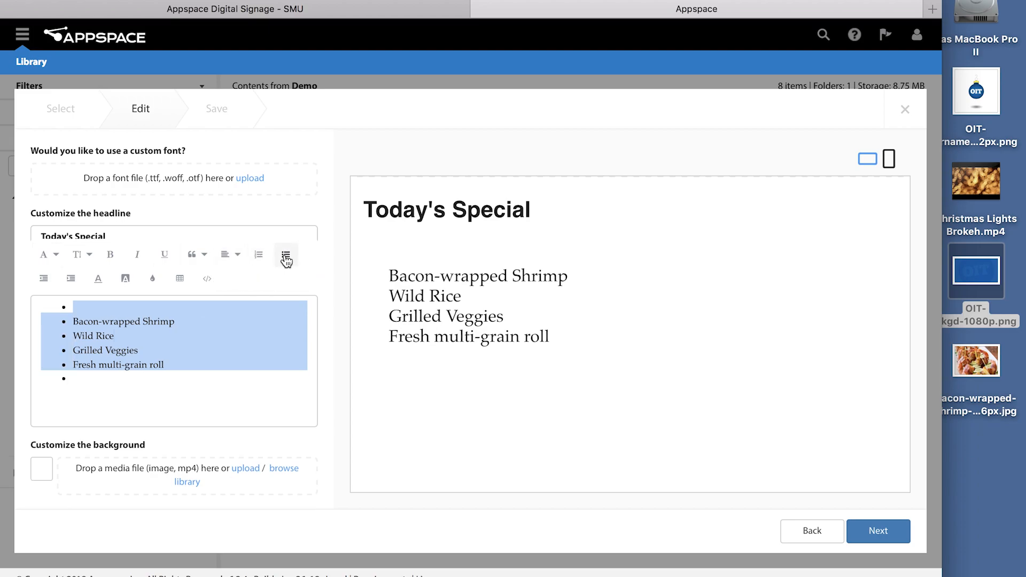
{"action": "left_click", "coordinate": [86, 379]}
{"action": "key", "text": "BackSpace"}
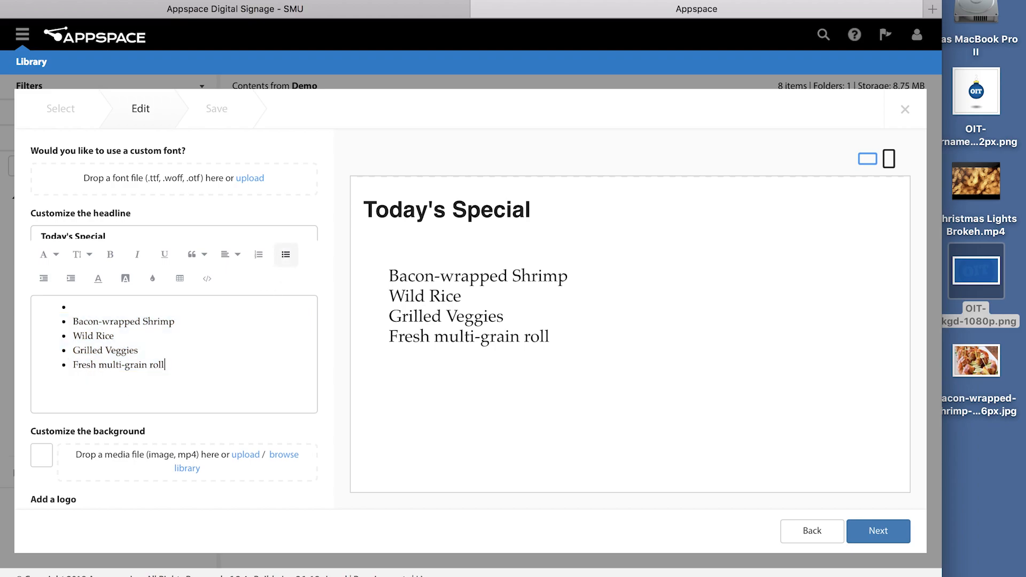
{"action": "left_click_drag", "start_coordinate": [187, 365], "coordinate": [85, 332]}
{"action": "left_click", "coordinate": [82, 312]}
Step: Add the desktop file bacon-wrapped-shrimp-640x426px.jpg as the card's image and preview the card in portrait and landscape
{"action": "scroll", "coordinate": [227, 392], "scroll_direction": "down", "scroll_amount": 4}
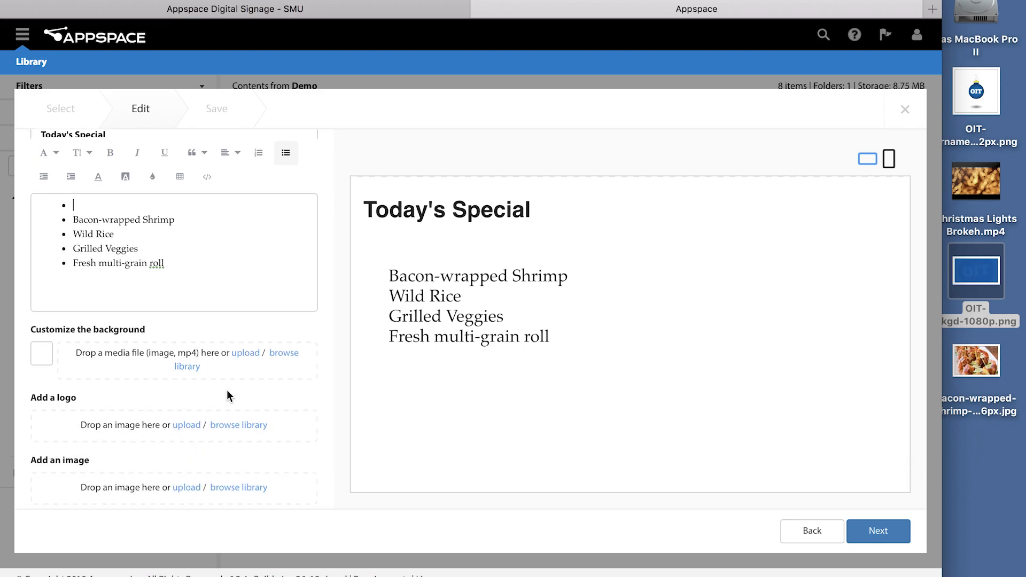
{"action": "left_click_drag", "start_coordinate": [975, 390], "coordinate": [188, 490]}
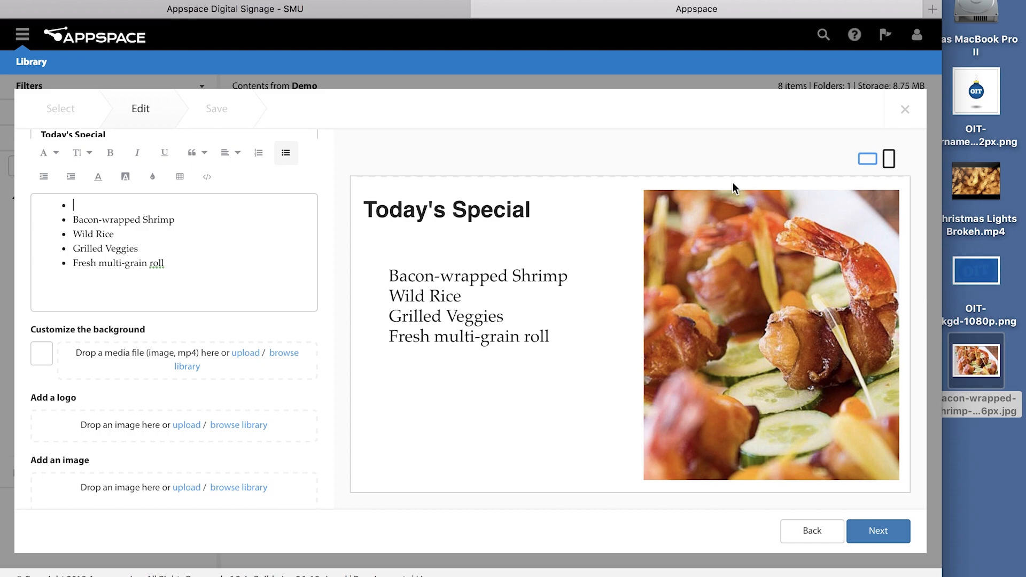
{"action": "left_click", "coordinate": [889, 159]}
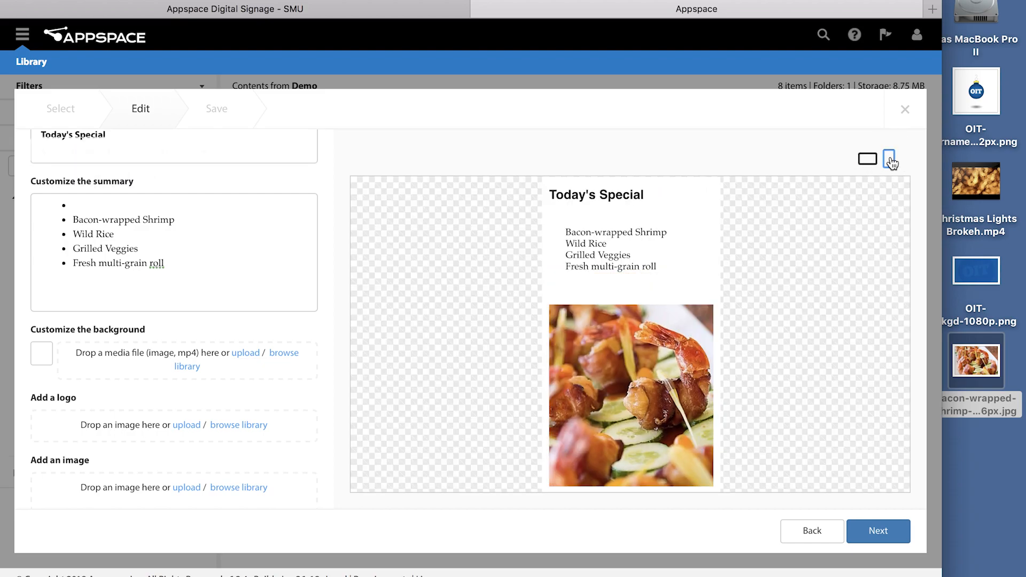
{"action": "left_click", "coordinate": [866, 160]}
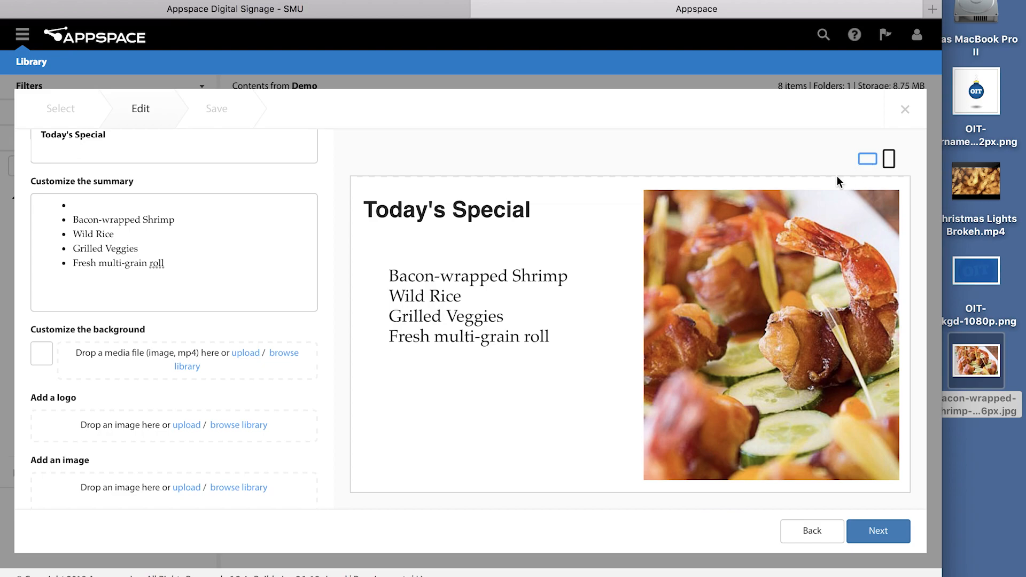
{"action": "left_click", "coordinate": [820, 324]}
Step: Try the Uniform stretch option on the shrimp image and switch back to Uniform Fill
{"action": "scroll", "coordinate": [286, 336], "scroll_direction": "down", "scroll_amount": 5}
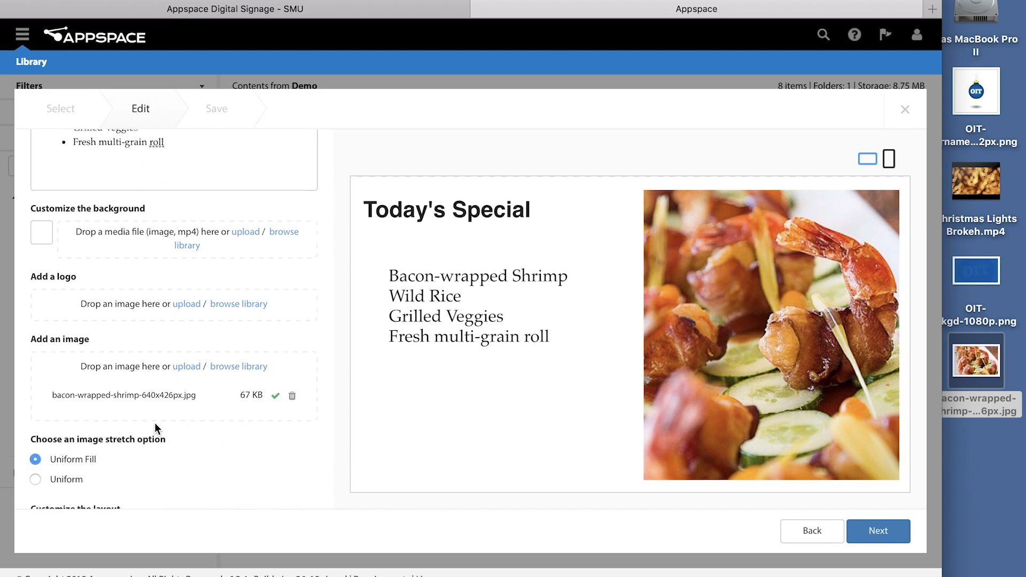
{"action": "scroll", "coordinate": [77, 467], "scroll_direction": "down", "scroll_amount": 2}
{"action": "left_click", "coordinate": [73, 445]}
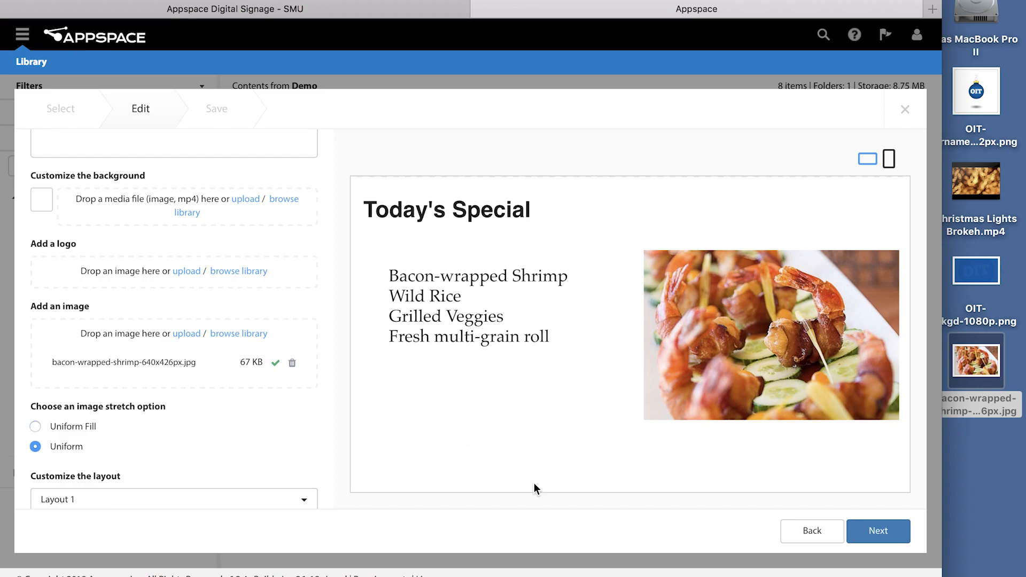
{"action": "left_click", "coordinate": [68, 429]}
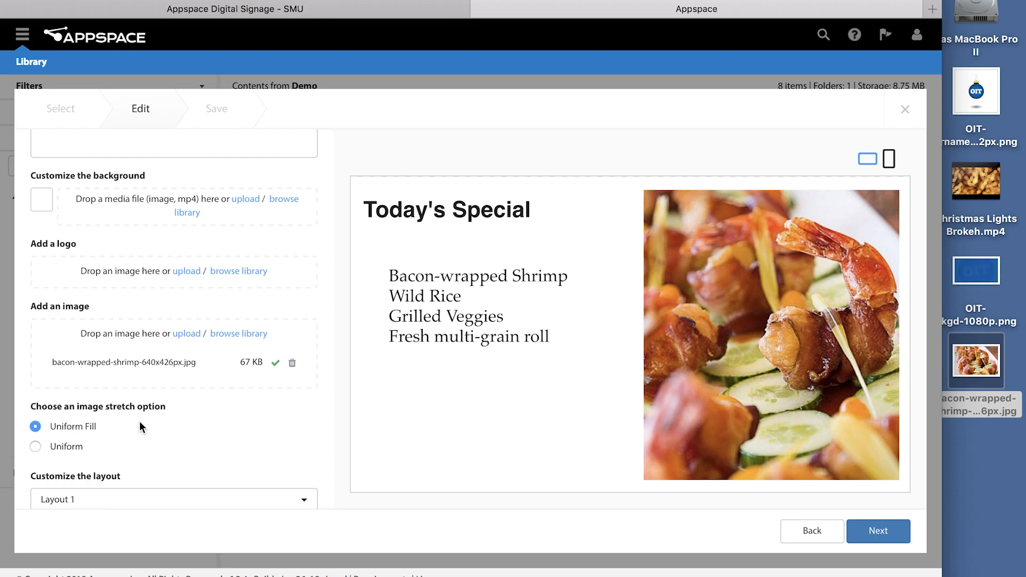
Step: Try Layout 2 for the card and return to Layout 1
{"action": "scroll", "coordinate": [140, 422], "scroll_direction": "down", "scroll_amount": 3}
{"action": "left_click", "coordinate": [206, 444]}
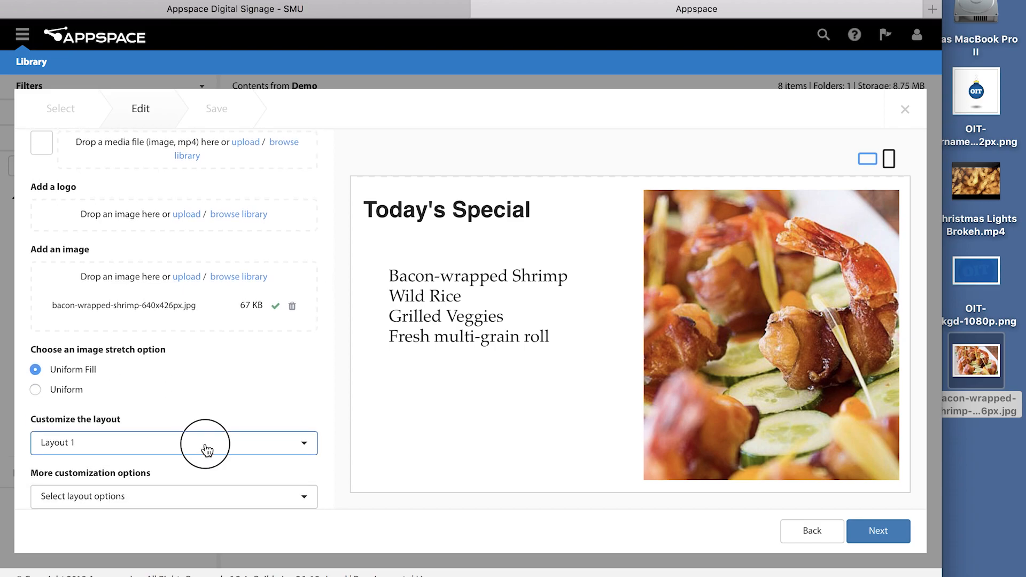
{"action": "left_click", "coordinate": [168, 490]}
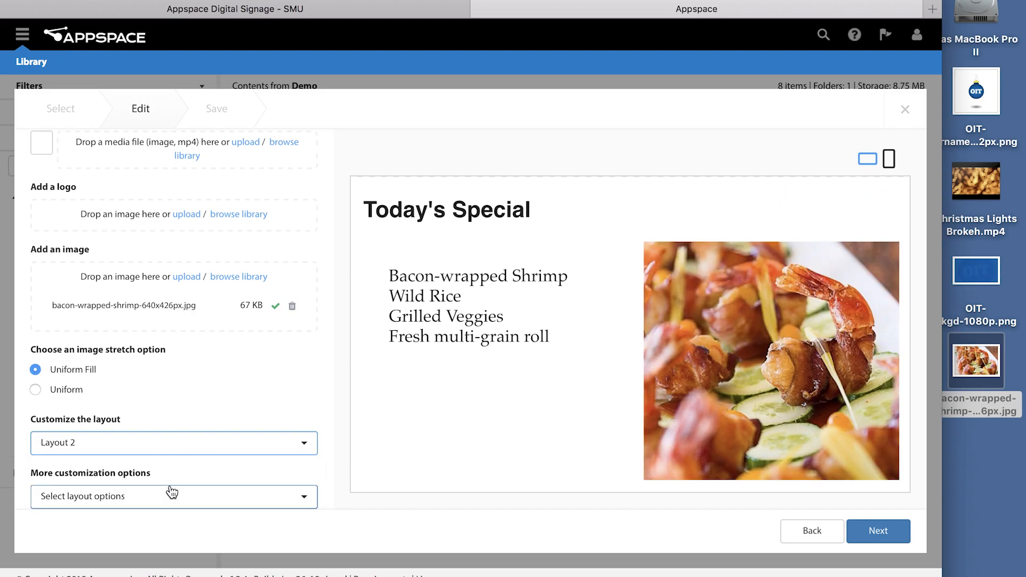
{"action": "left_click", "coordinate": [199, 447]}
{"action": "left_click", "coordinate": [178, 468]}
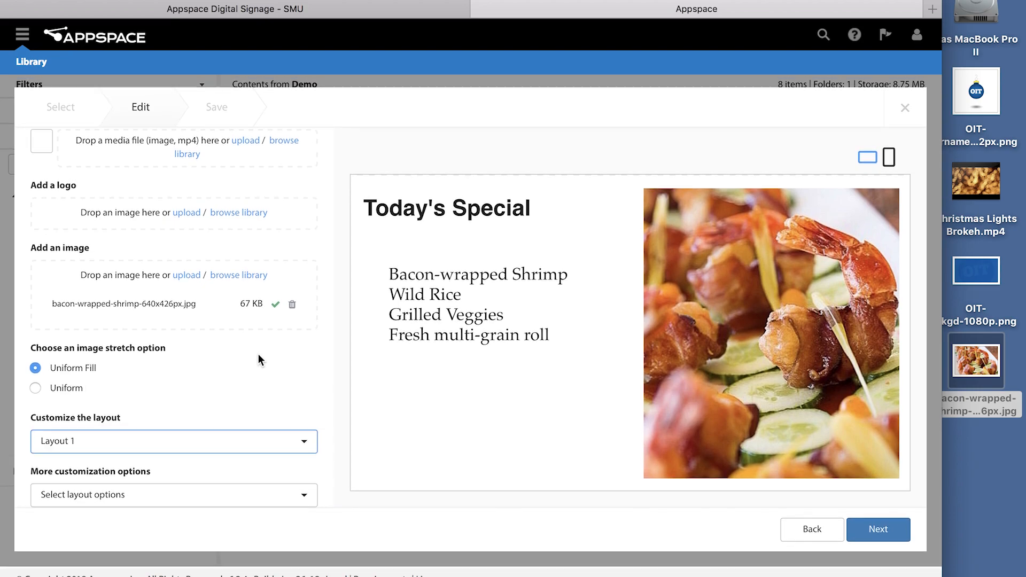
Step: Flip the card layout horizontally, also trying the vertical flip and turning it off again
{"action": "left_click", "coordinate": [282, 499]}
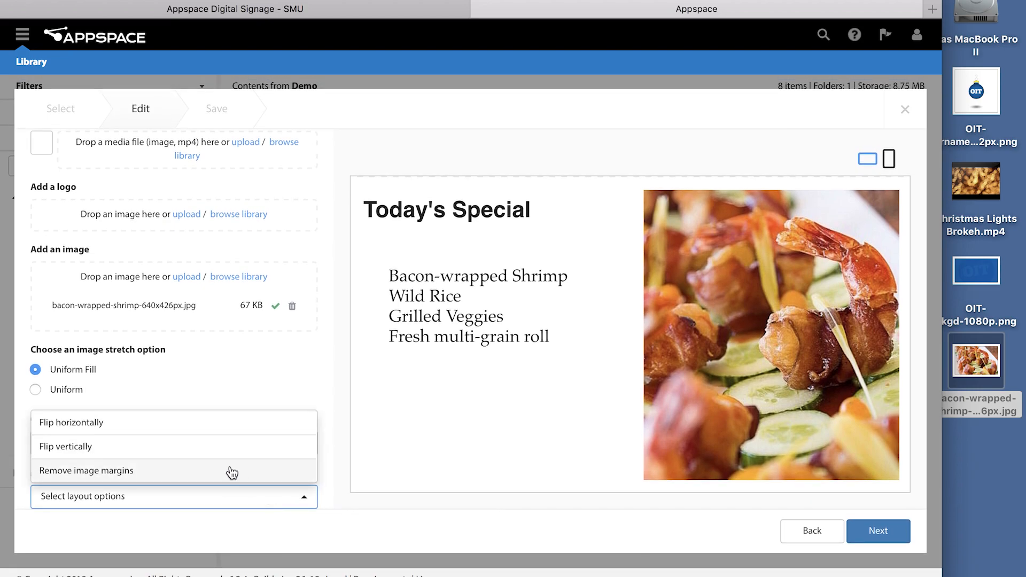
{"action": "left_click", "coordinate": [240, 422]}
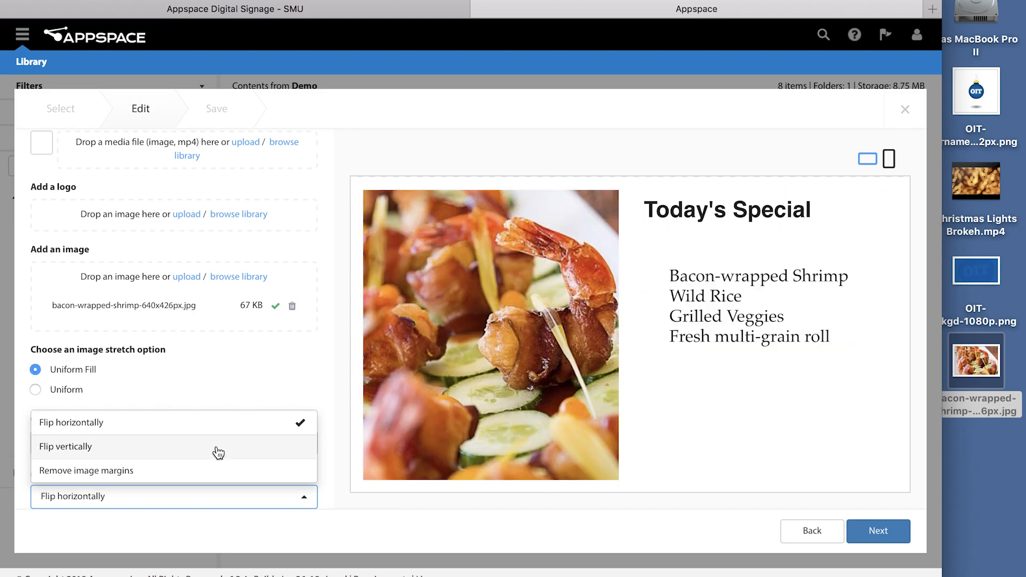
{"action": "left_click", "coordinate": [217, 449]}
{"action": "left_click", "coordinate": [221, 431]}
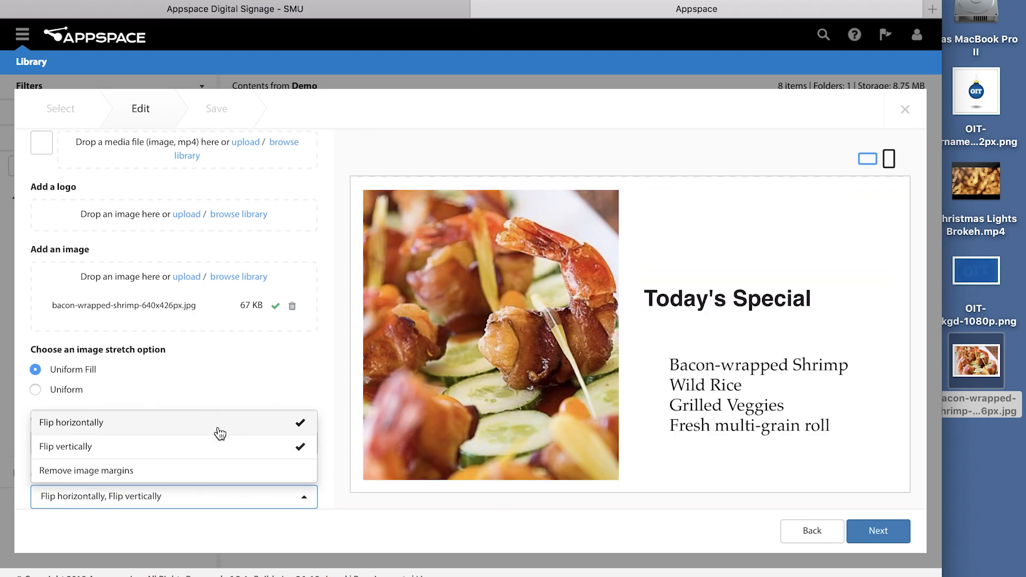
{"action": "left_click", "coordinate": [213, 449]}
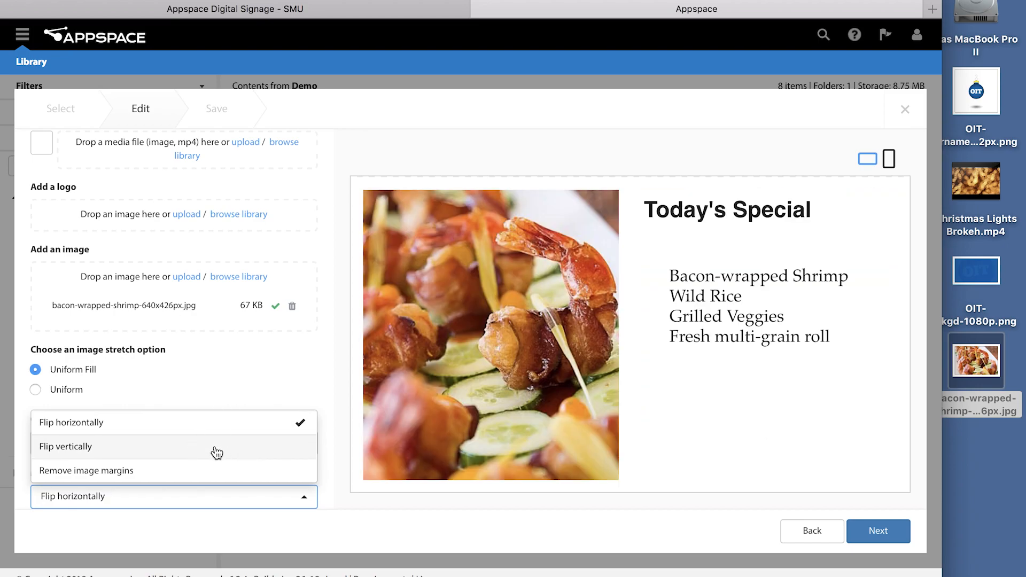
Step: Keep Layout 1 and remove the image margins from the horizontally flipped card
{"action": "left_click", "coordinate": [297, 366]}
{"action": "left_click", "coordinate": [235, 448]}
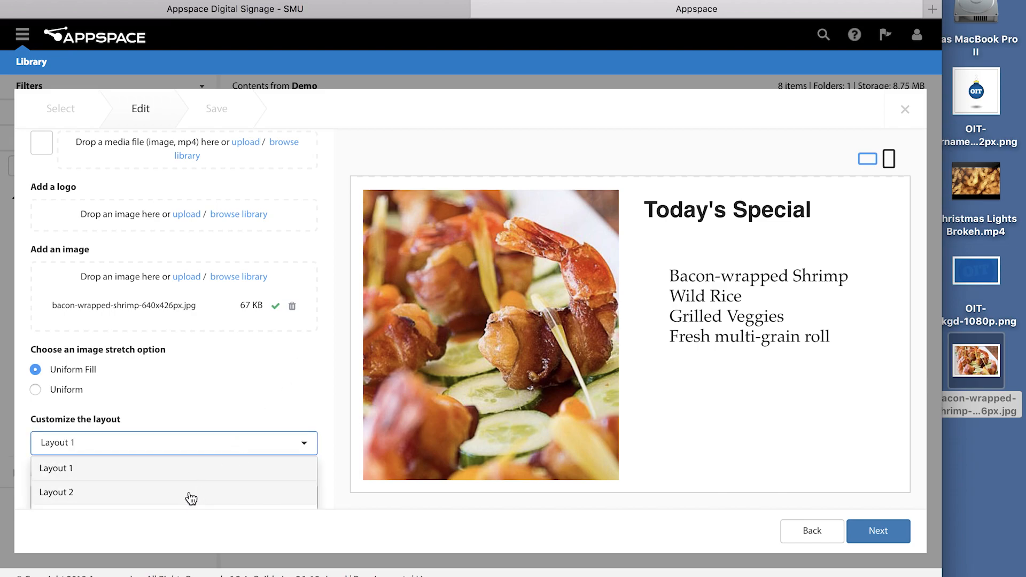
{"action": "left_click", "coordinate": [266, 412]}
{"action": "left_click", "coordinate": [219, 498]}
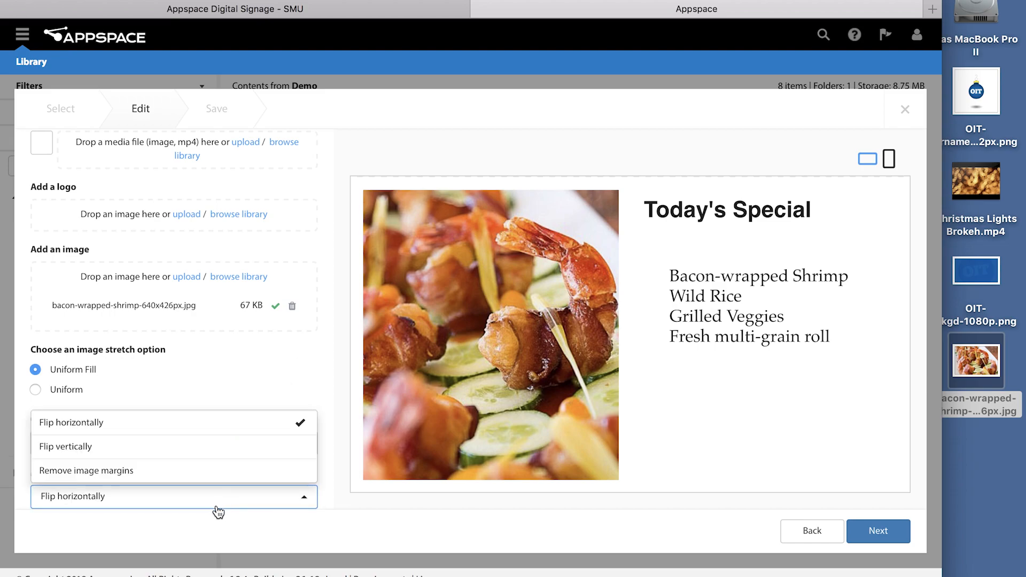
{"action": "left_click", "coordinate": [181, 474]}
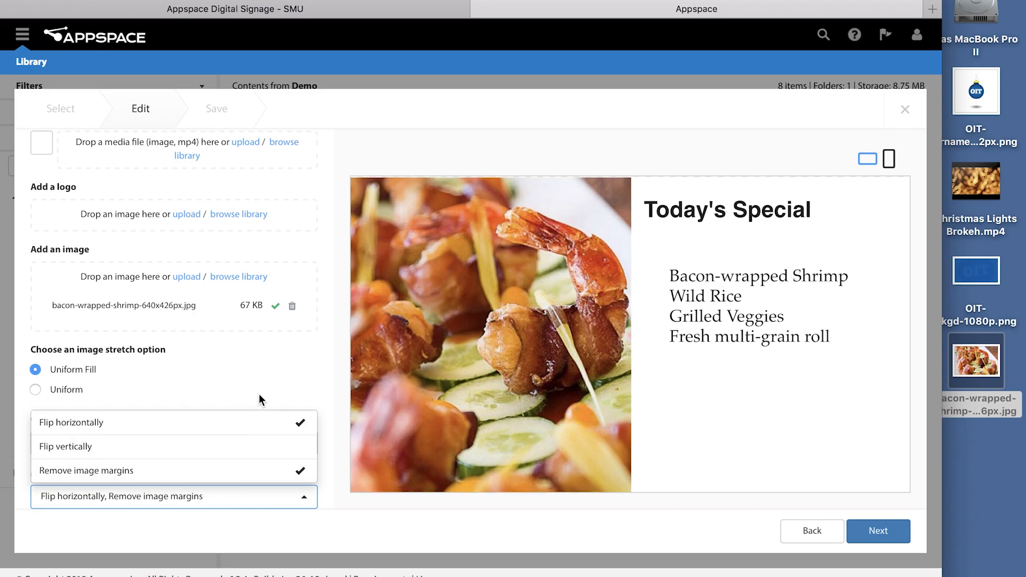
{"action": "left_click", "coordinate": [274, 386]}
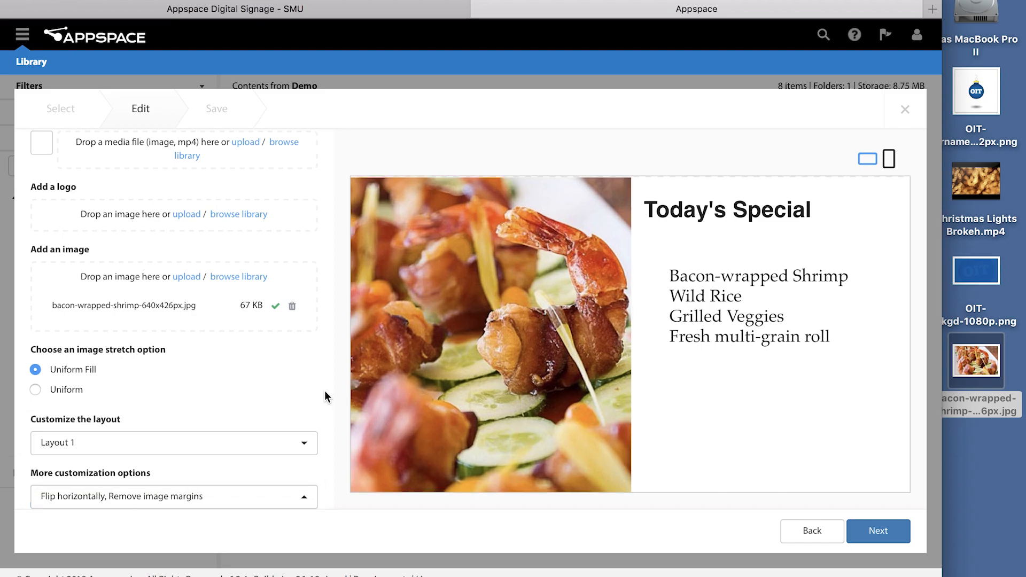
Step: Center the "Today's Special" headline of the menu card
{"action": "scroll", "coordinate": [291, 361], "scroll_direction": "up", "scroll_amount": 6}
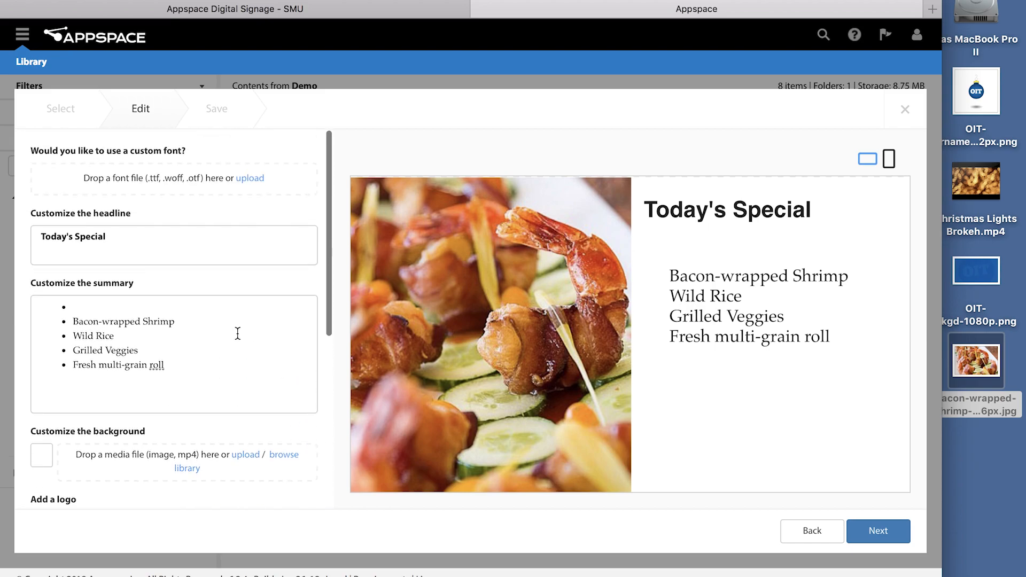
{"action": "left_click", "coordinate": [168, 249]}
{"action": "left_click", "coordinate": [197, 185]}
{"action": "left_click", "coordinate": [200, 228]}
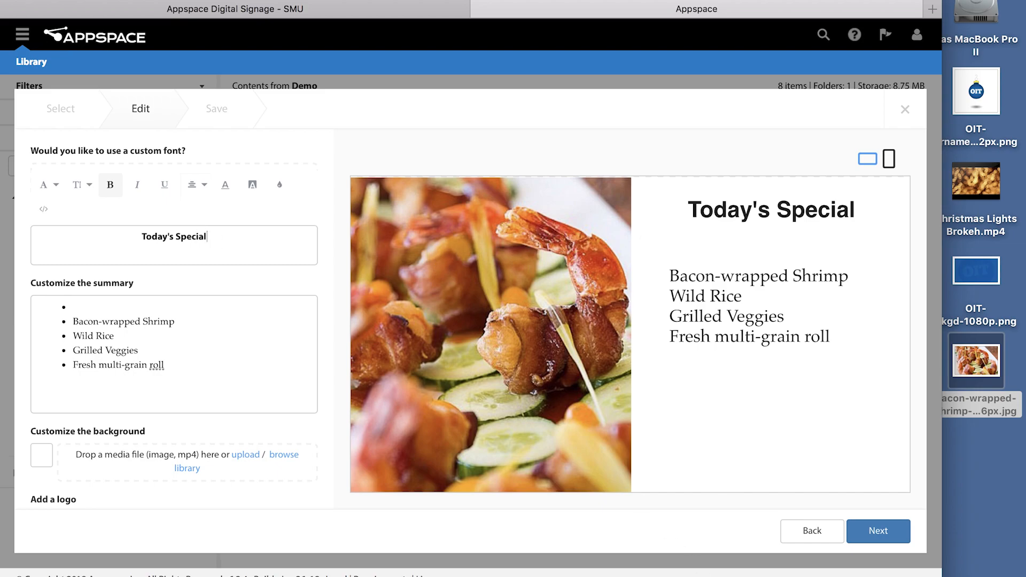
Step: Title the card "Today's Special (Friday)", tag it "Menu" and save it to the library
{"action": "left_click", "coordinate": [883, 534]}
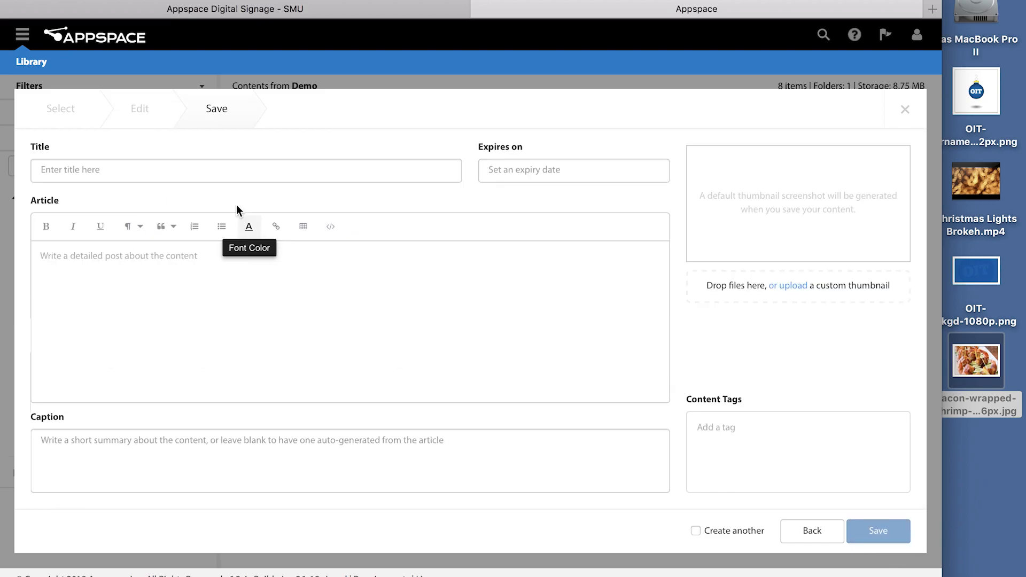
{"action": "left_click", "coordinate": [232, 162]}
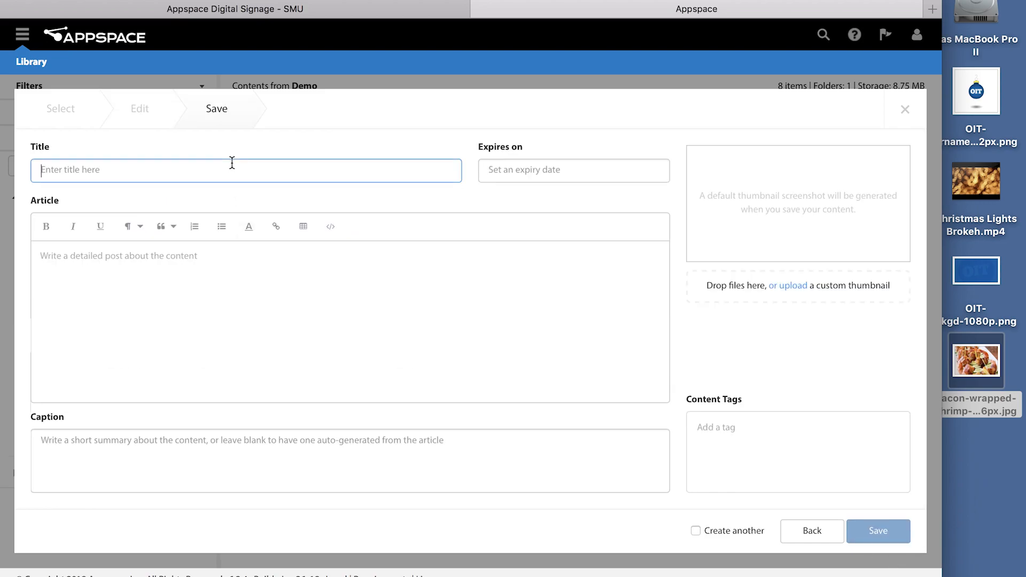
{"action": "type", "text": "Today's "}
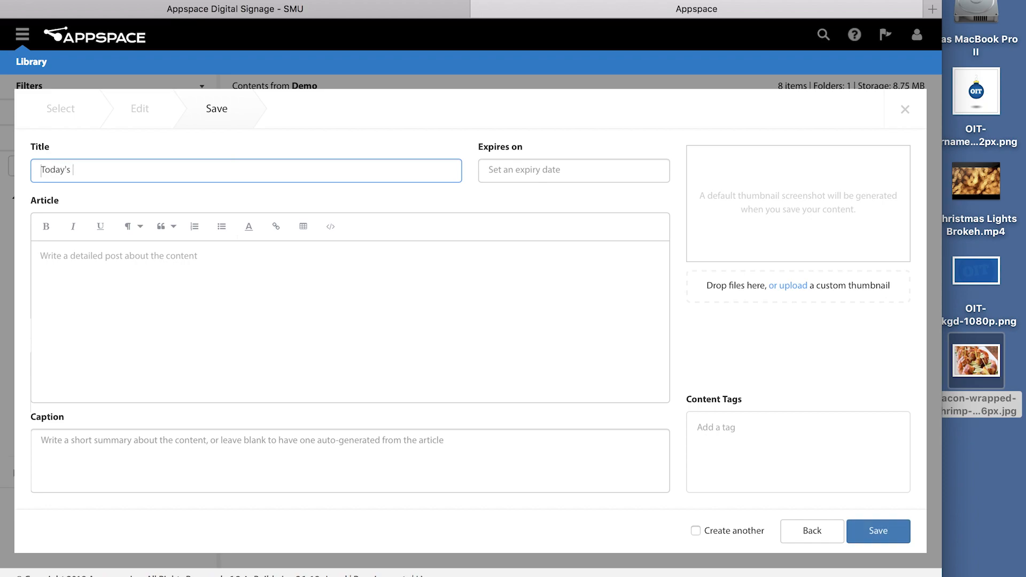
{"action": "type", "text": "Special (Friday)"}
{"action": "left_click", "coordinate": [798, 445]}
{"action": "type", "text": "Menu"}
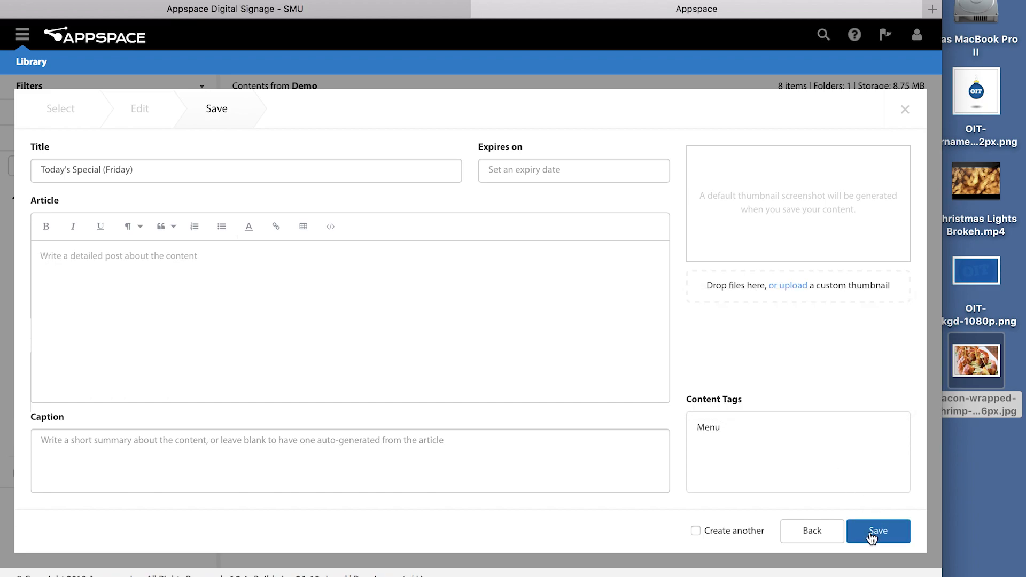
{"action": "key", "text": "Return"}
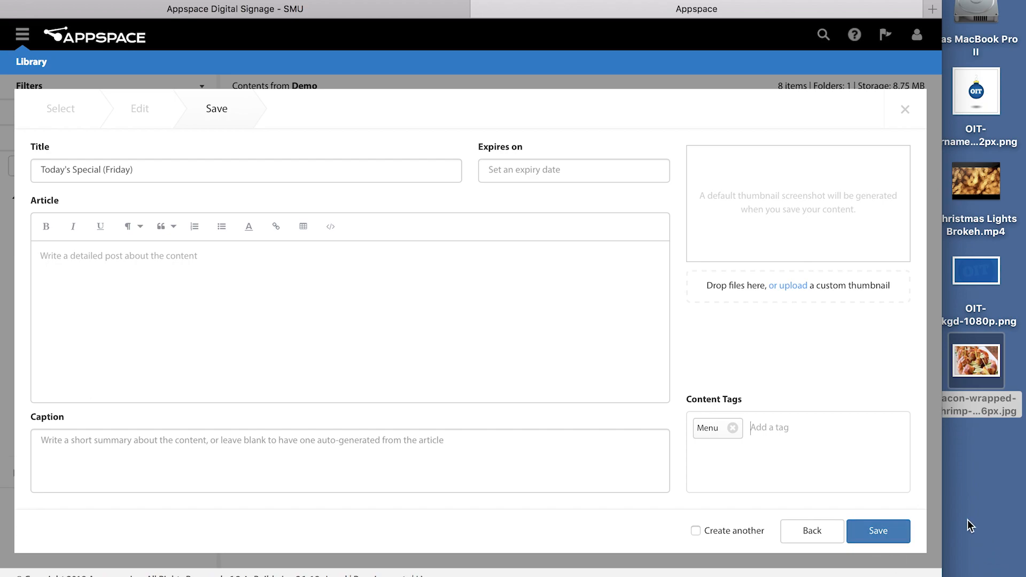
{"action": "left_click", "coordinate": [870, 540]}
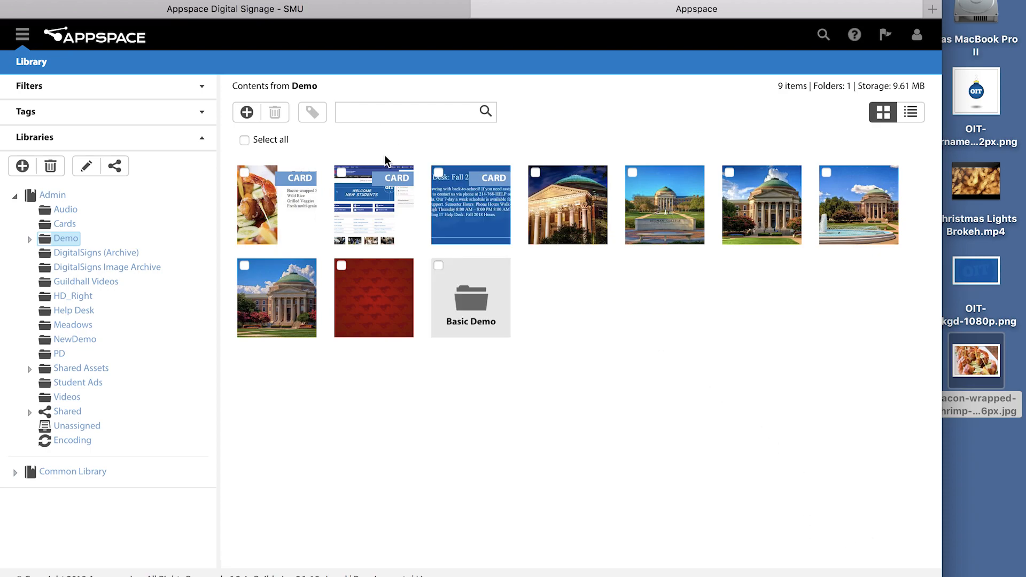
Step: Go from the content library to the network's sign library
{"action": "mouse_move", "coordinate": [461, 205]}
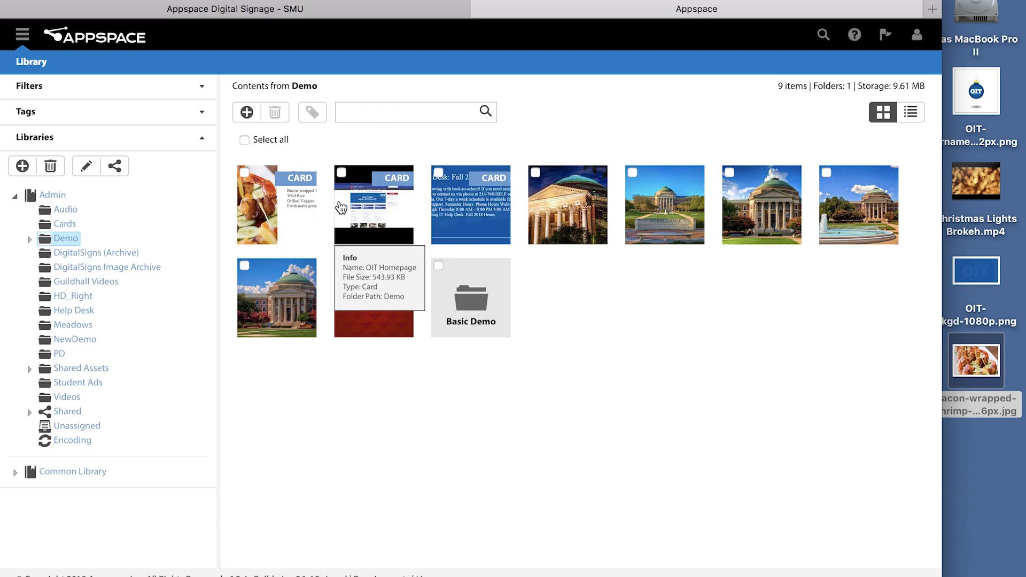
{"action": "mouse_move", "coordinate": [281, 235]}
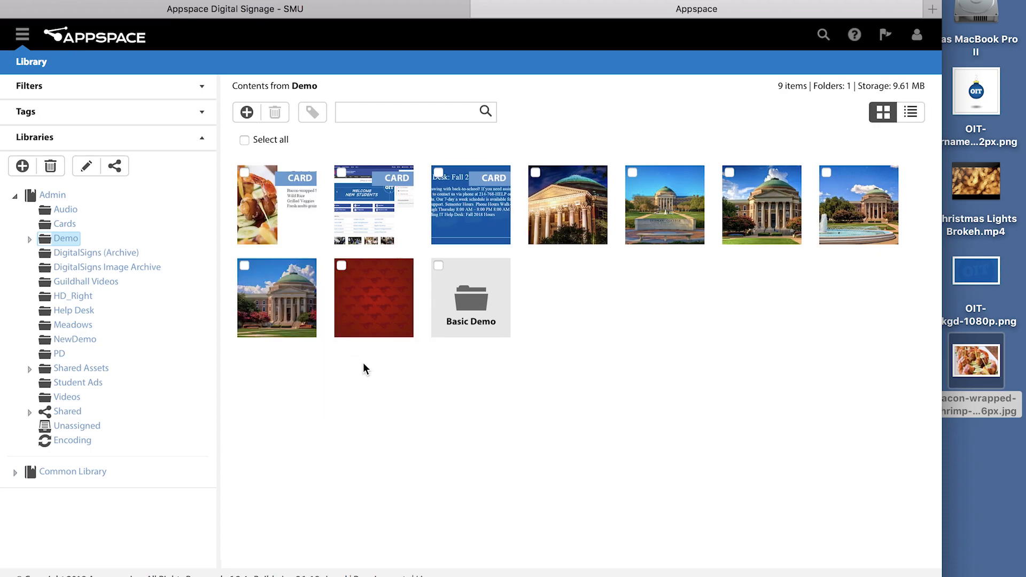
{"action": "left_click", "coordinate": [20, 39]}
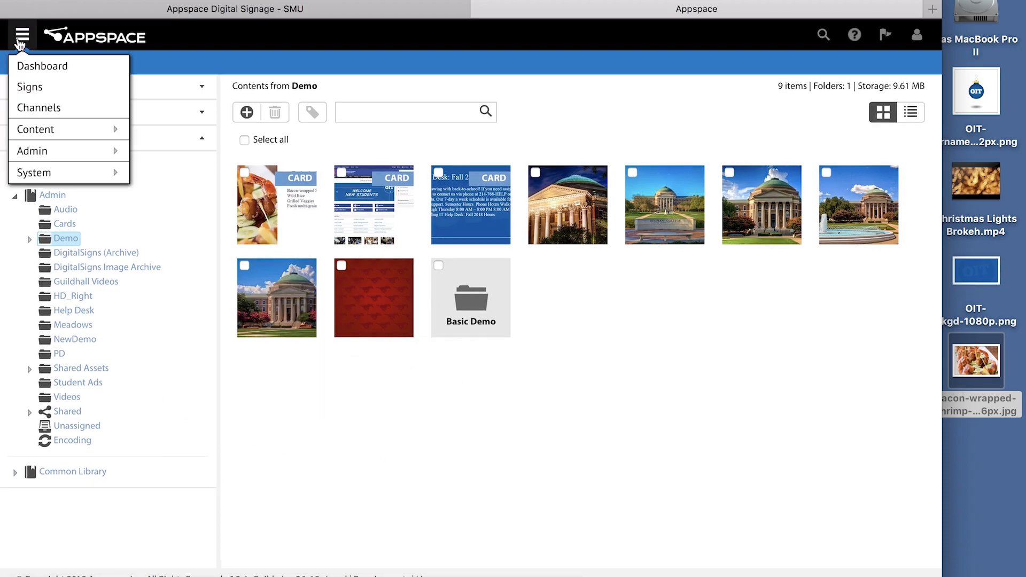
{"action": "left_click", "coordinate": [39, 94]}
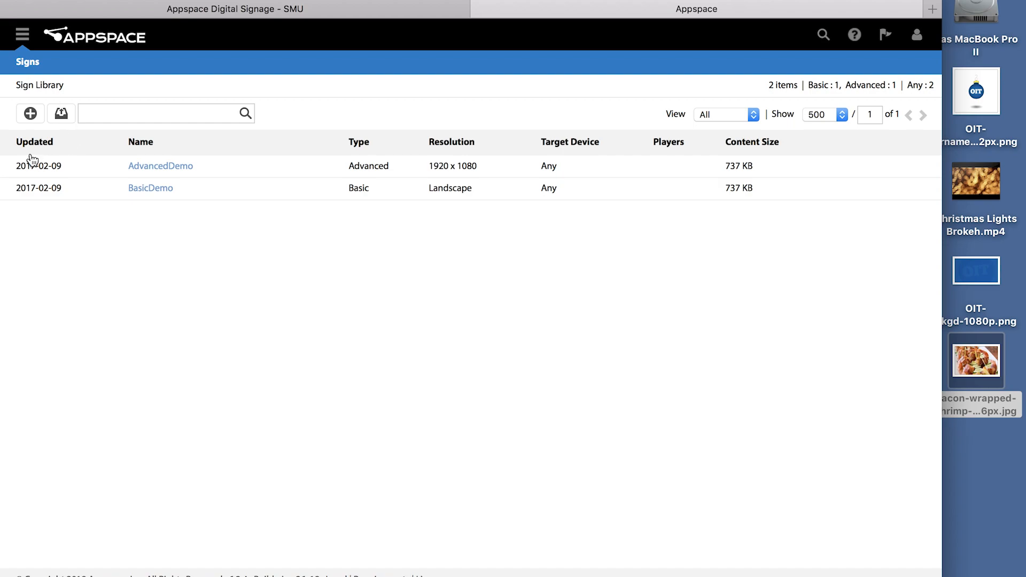
Step: Create a new Advanced sign named "Appspace 6 Demo"
{"action": "left_click", "coordinate": [30, 114]}
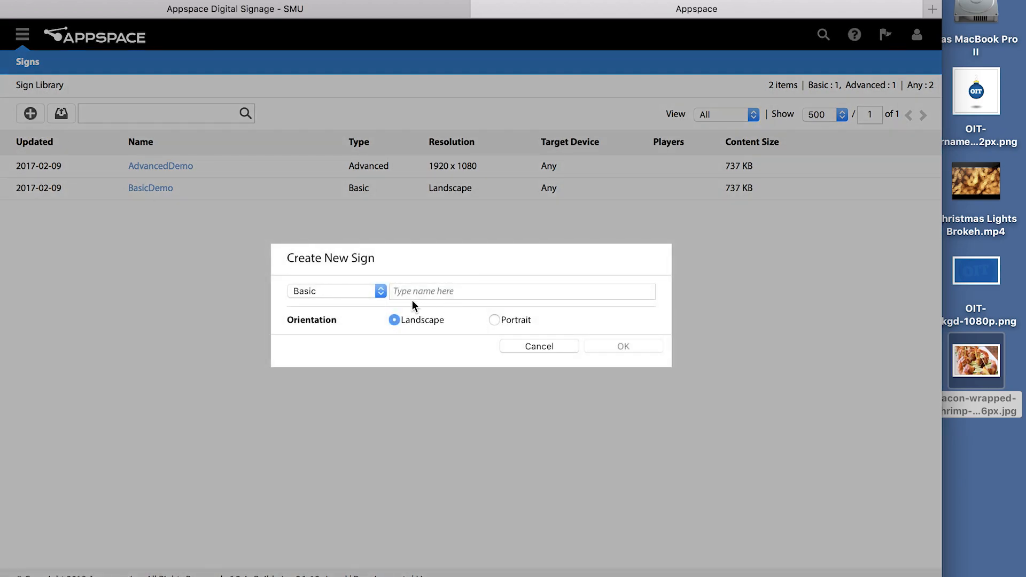
{"action": "left_click", "coordinate": [361, 297]}
{"action": "left_click", "coordinate": [355, 307]}
{"action": "left_click", "coordinate": [437, 292]}
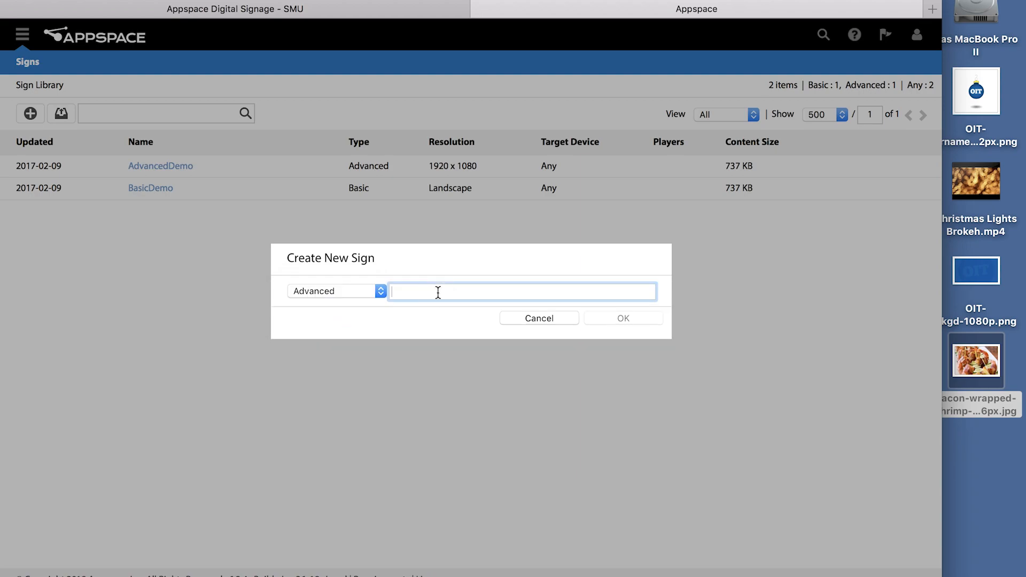
{"action": "type", "text": "Appsapce"}
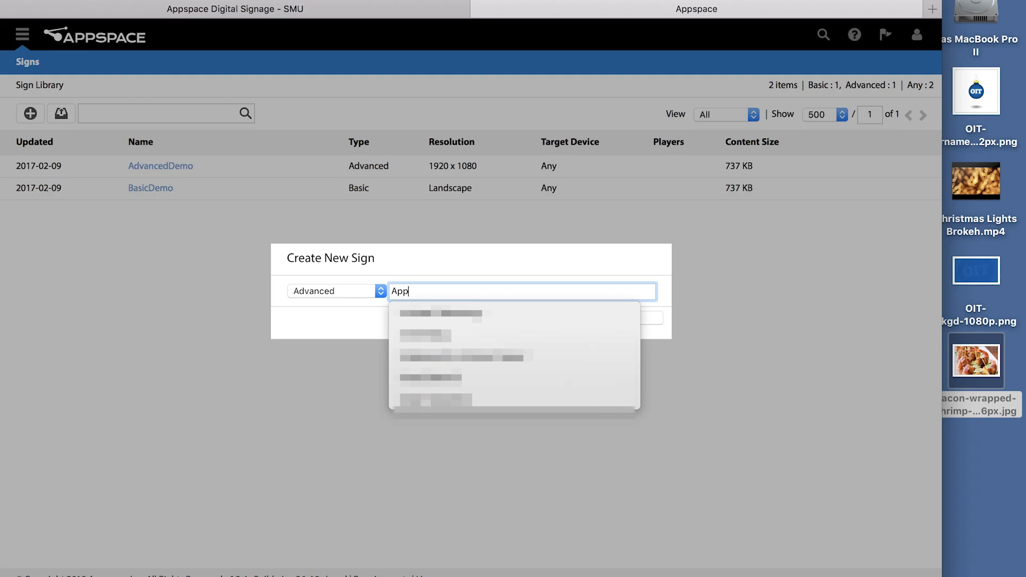
{"action": "key", "text": "BackSpace"}
{"action": "key", "text": "BackSpace"}
{"action": "key", "text": "BackSpace"}
{"action": "key", "text": "BackSpace"}
{"action": "key", "text": "BackSpace"}
{"action": "key", "text": "BackSpace"}
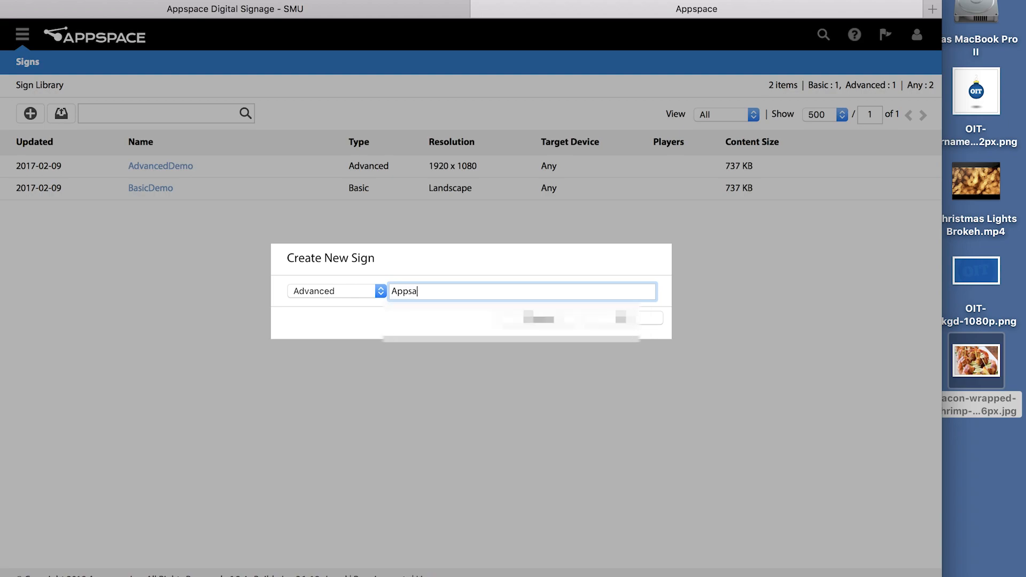
{"action": "type", "text": "psp"}
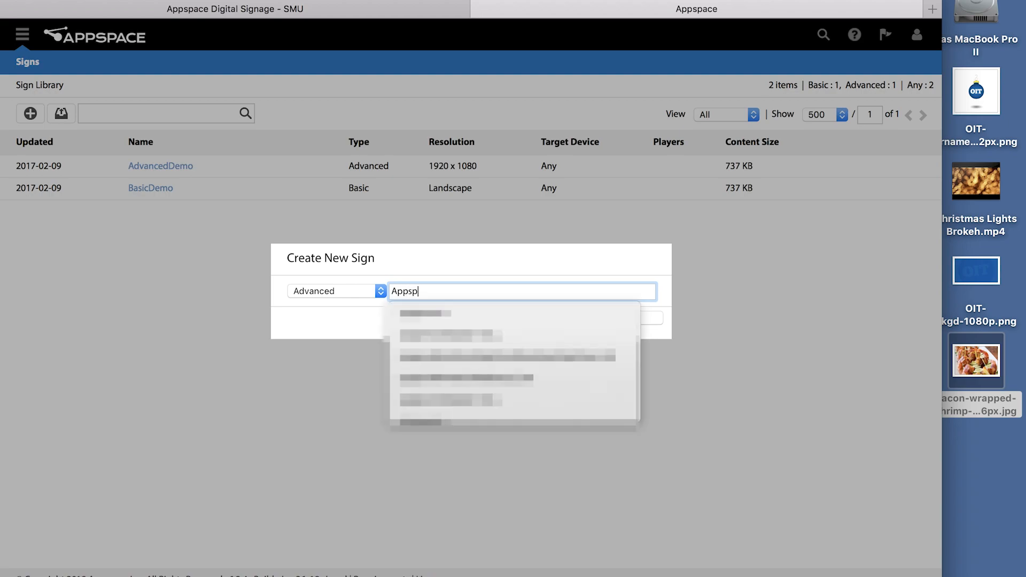
{"action": "type", "text": "ace 6"}
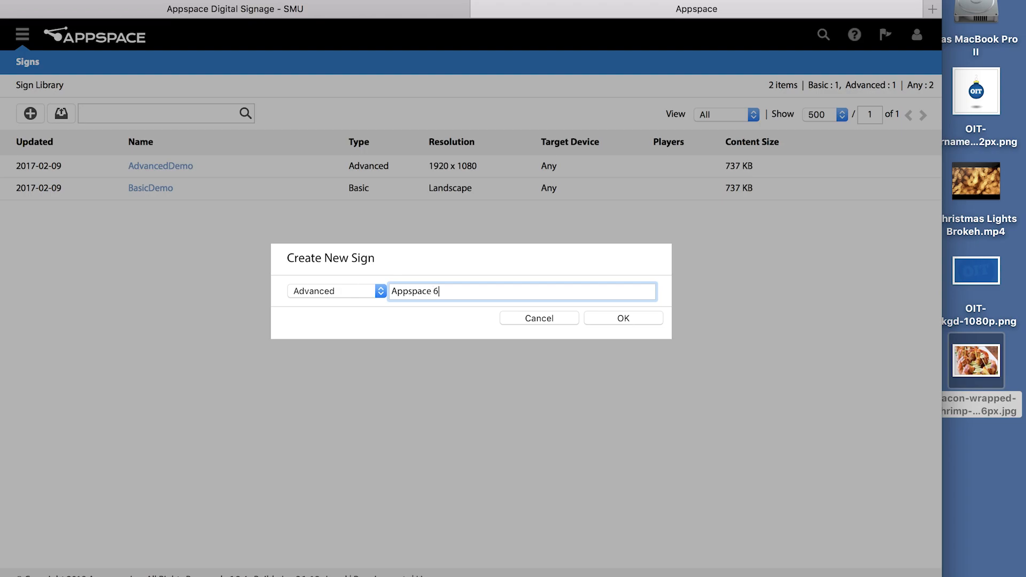
{"action": "type", "text": " Demo"}
{"action": "left_click", "coordinate": [624, 320]}
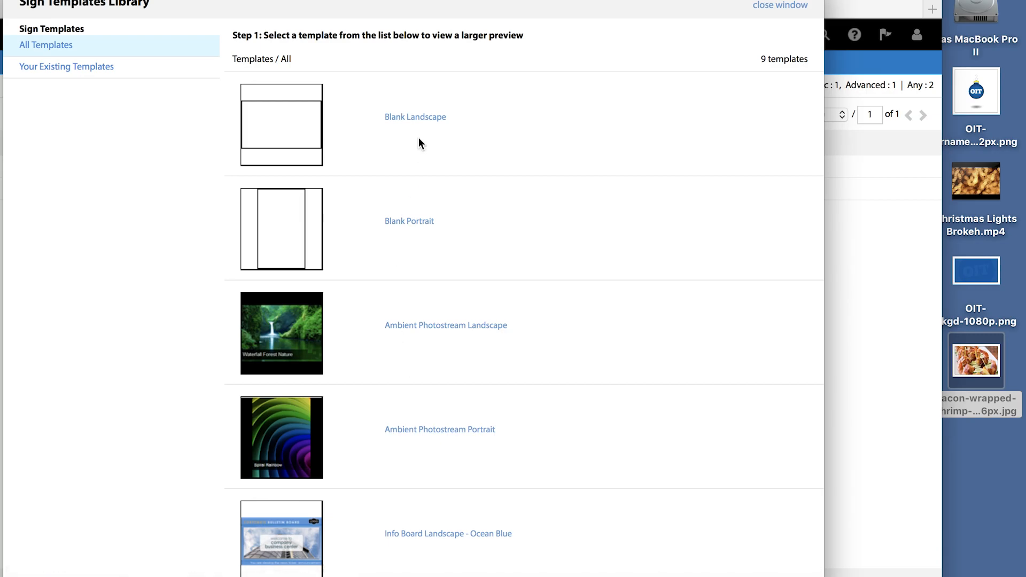
Step: Base the sign on the Blank Landscape template and play the preview in its overview
{"action": "left_click", "coordinate": [433, 117]}
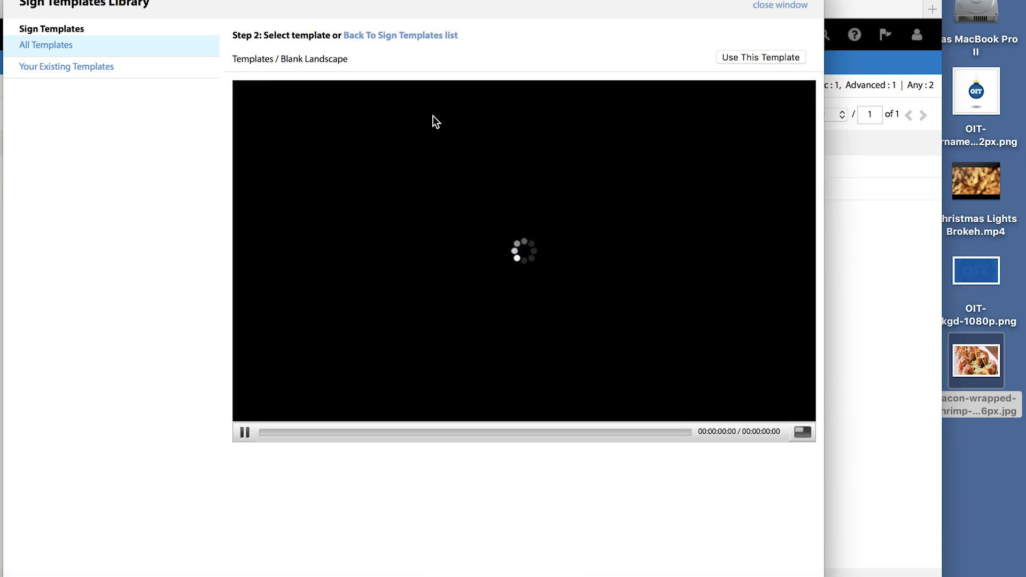
{"action": "left_click", "coordinate": [765, 57]}
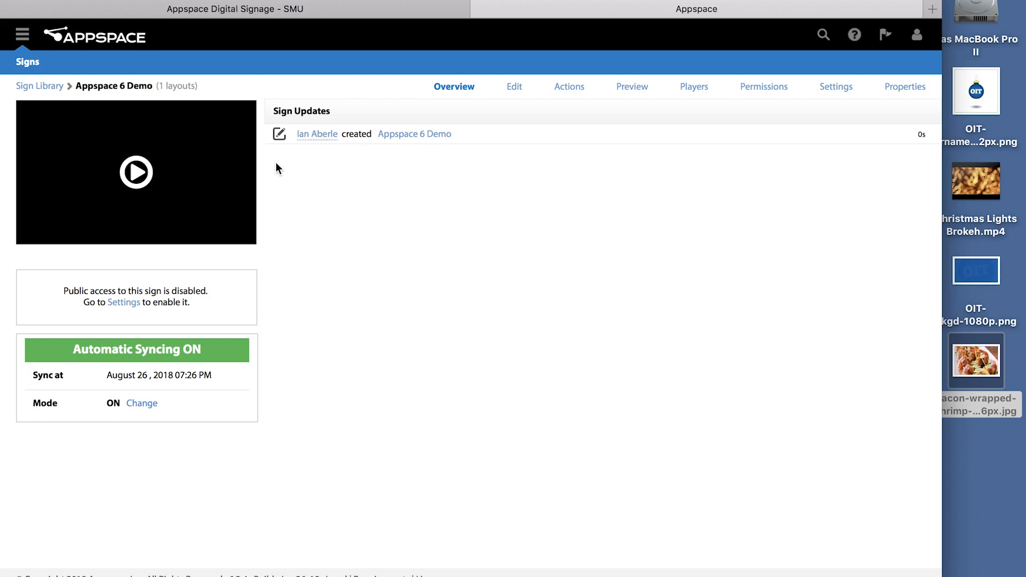
{"action": "left_click", "coordinate": [136, 172]}
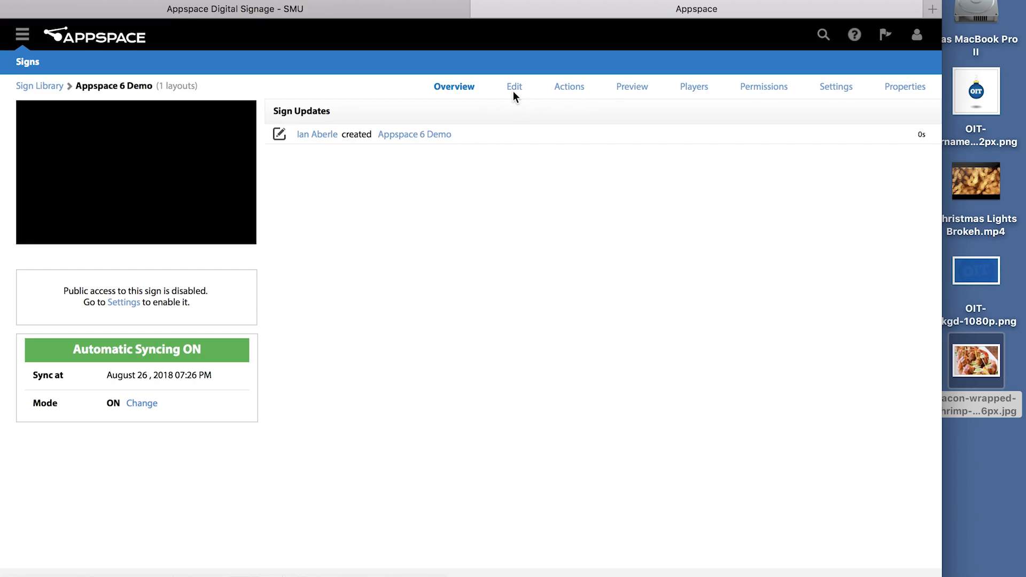
Step: Open the Appspace 6 Demo sign for editing and check the layout's playout duration
{"action": "left_click", "coordinate": [513, 91]}
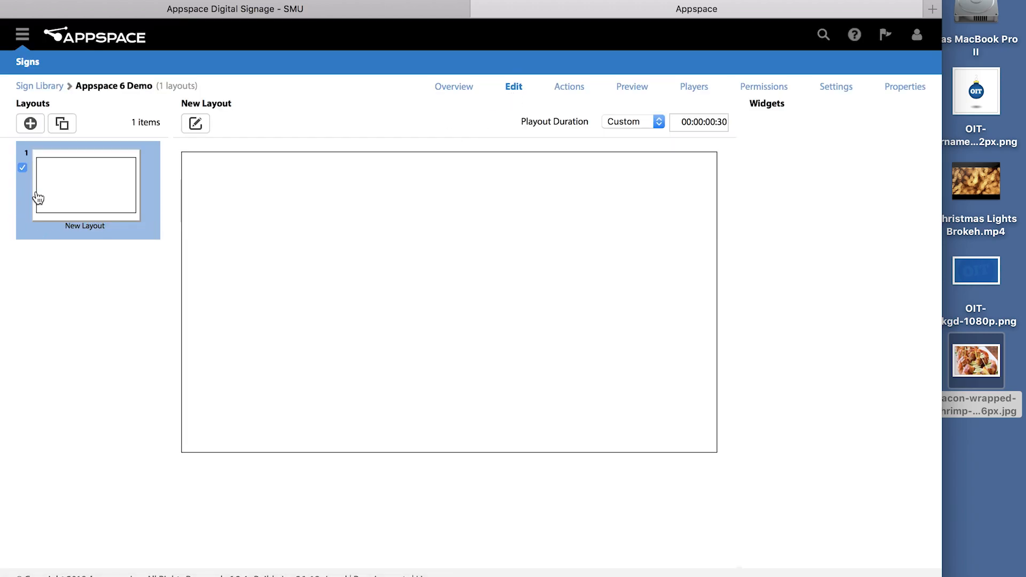
{"action": "left_click", "coordinate": [703, 122]}
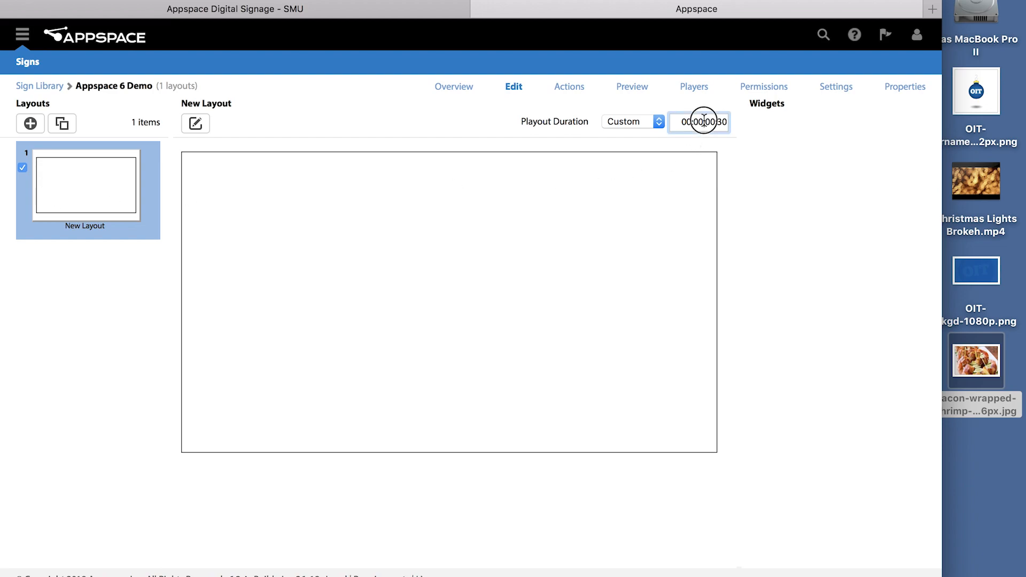
{"action": "left_click_drag", "start_coordinate": [703, 122], "coordinate": [779, 123]}
{"action": "left_click", "coordinate": [745, 157]}
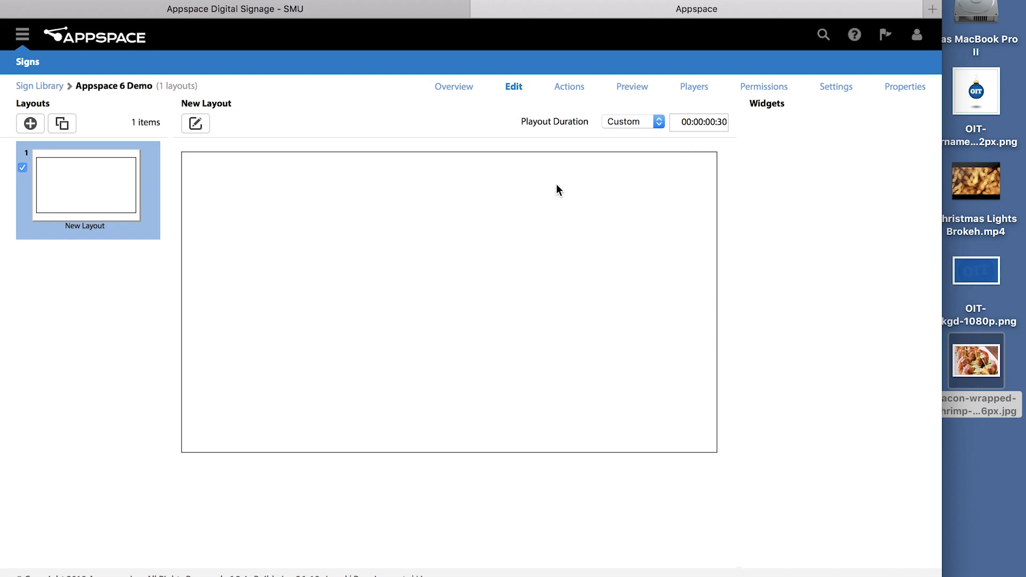
Step: Open the layout in the designer, add the OIT RSS feed card from the Demo folder as media, and save the layout
{"action": "left_click", "coordinate": [196, 124]}
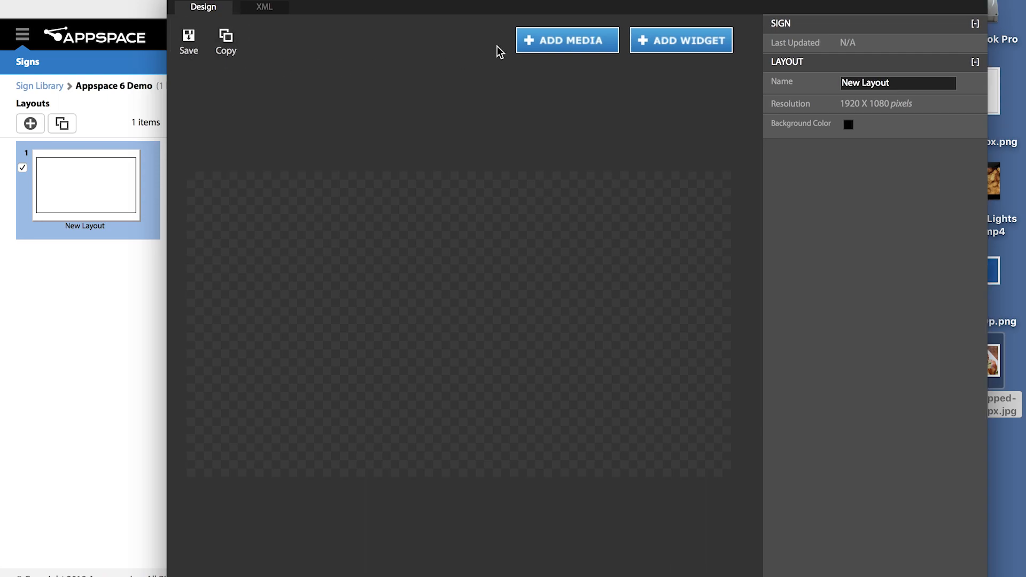
{"action": "left_click", "coordinate": [587, 51]}
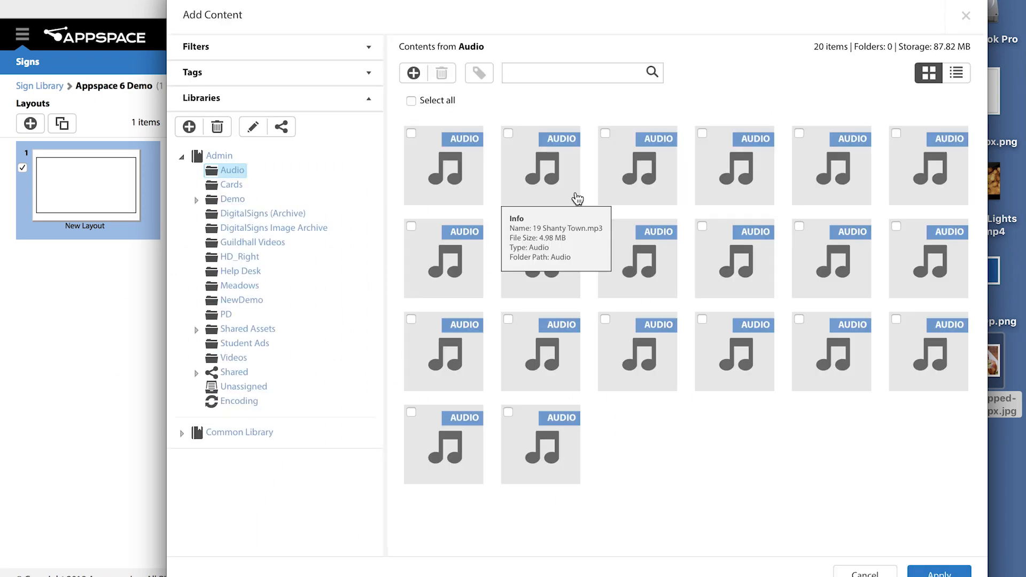
{"action": "left_click", "coordinate": [231, 199]}
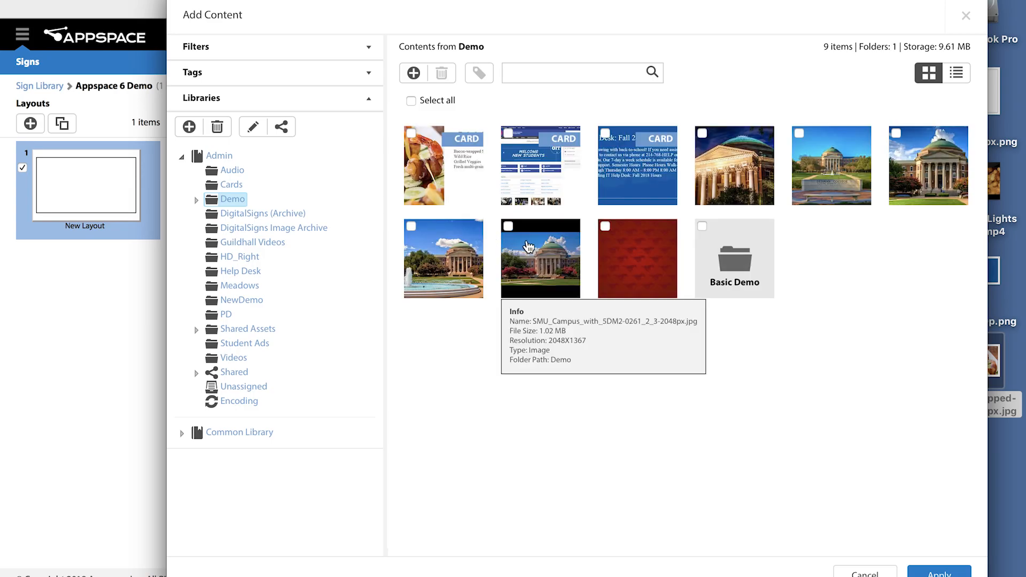
{"action": "left_click", "coordinate": [650, 171]}
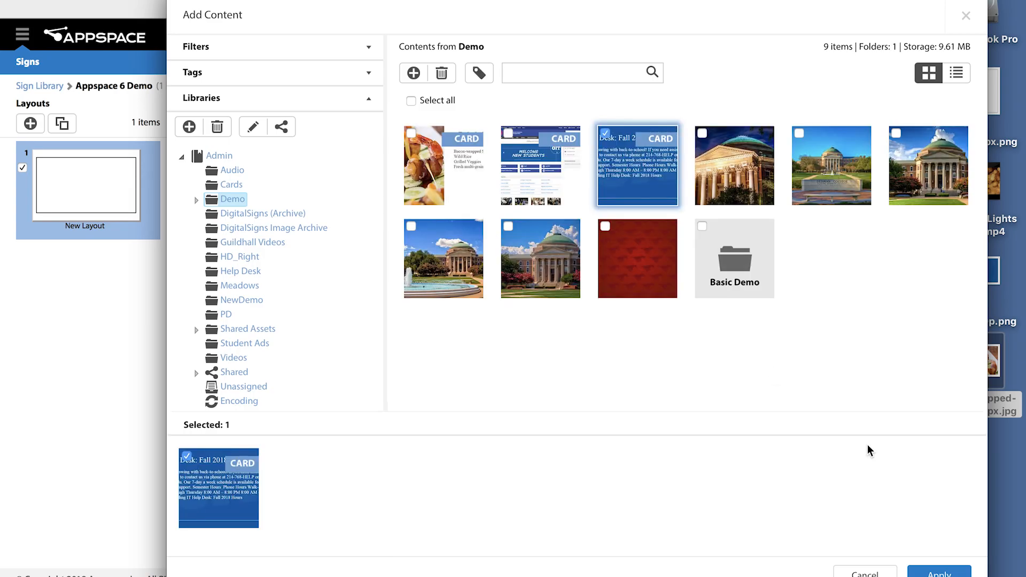
{"action": "left_click", "coordinate": [938, 572]}
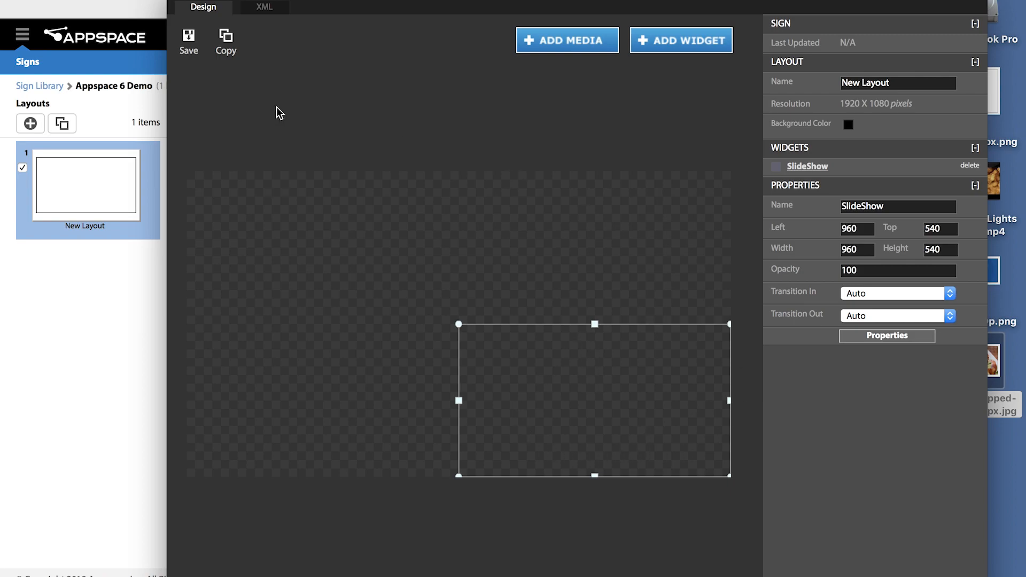
{"action": "left_click", "coordinate": [190, 41]}
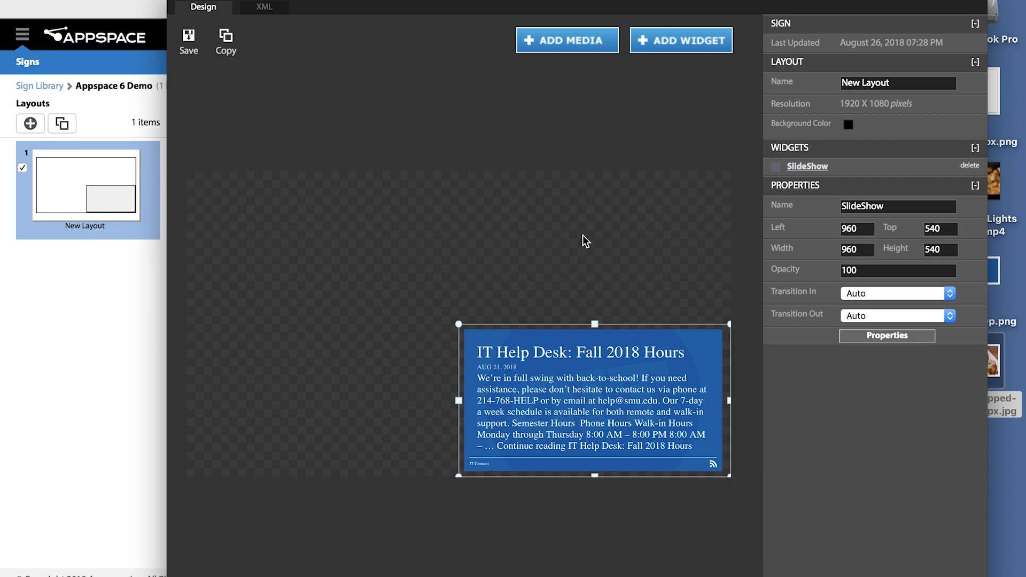
Step: Move the RSS feed slideshow widget to the layout's origin with left 0 and top 0
{"action": "left_click", "coordinate": [855, 229]}
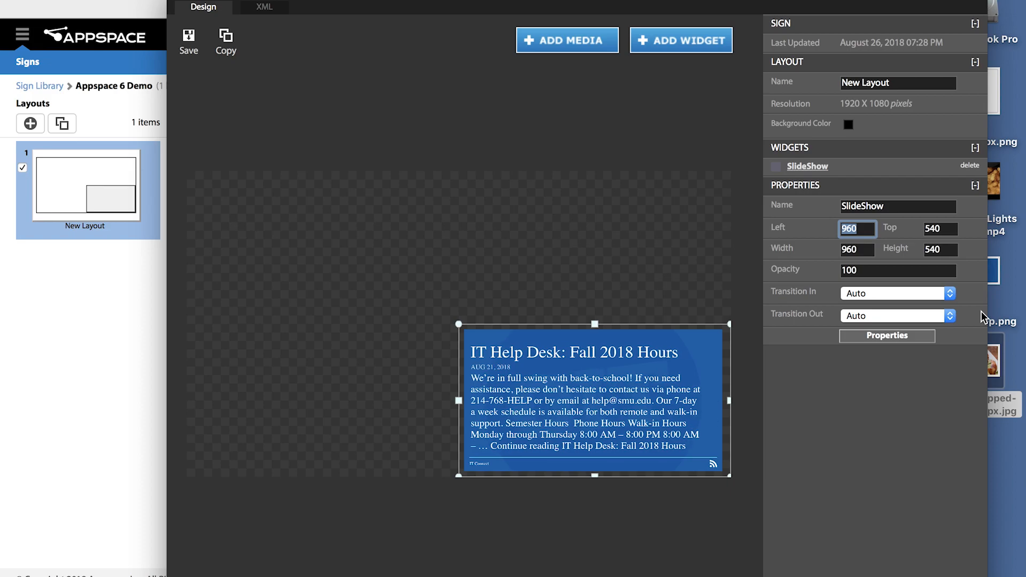
{"action": "type", "text": "0"}
{"action": "key", "text": "Tab"}
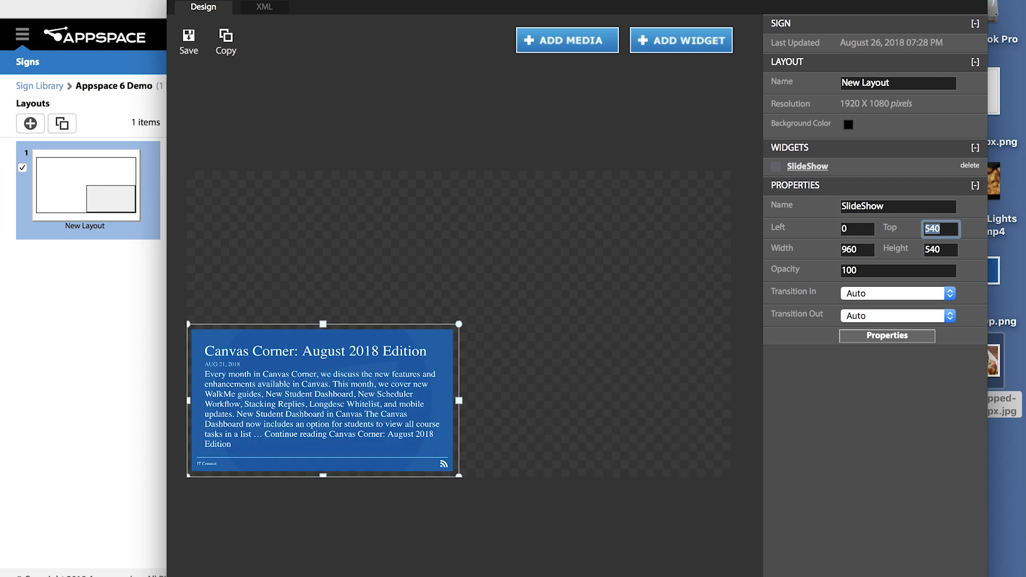
{"action": "type", "text": "0"}
{"action": "key", "text": "Tab"}
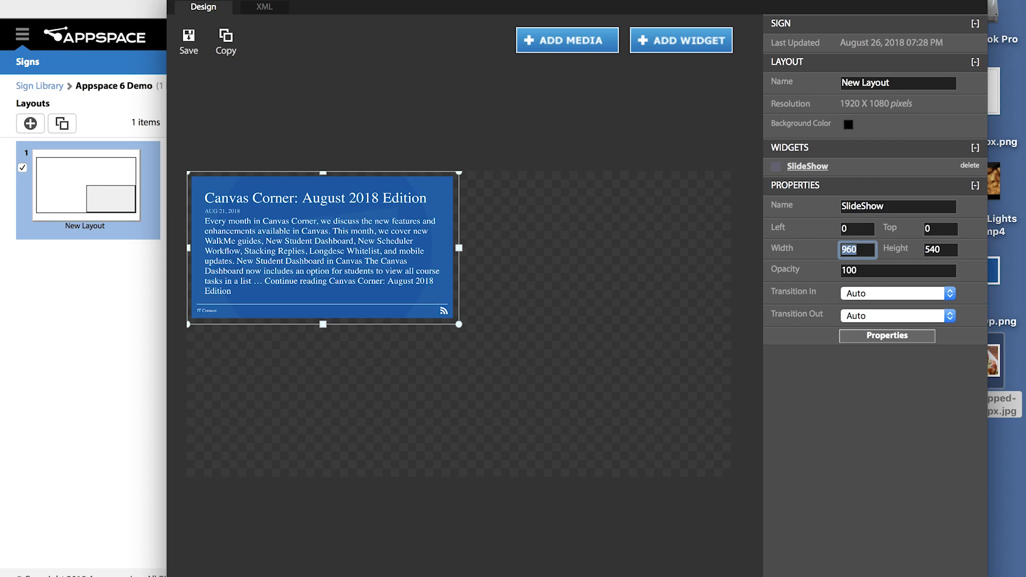
Step: Resize the RSS feed slideshow widget to a width of 1920 and a height of 1080
{"action": "type", "text": "1920"}
{"action": "key", "text": "Tab"}
{"action": "type", "text": "180"}
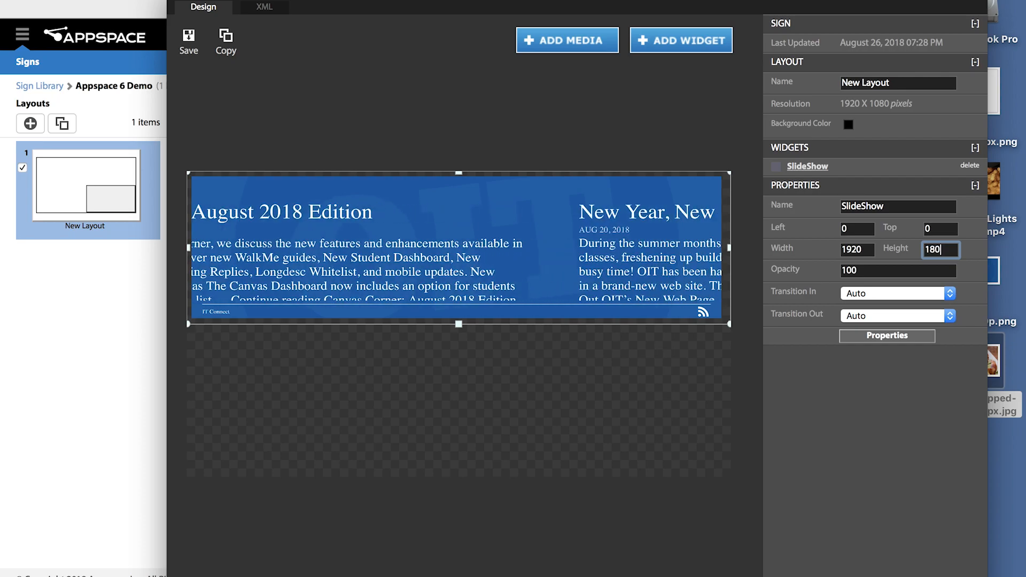
{"action": "key", "text": "BackSpace"}
{"action": "key", "text": "BackSpace"}
{"action": "key", "text": "BackSpace"}
{"action": "type", "text": "1080"}
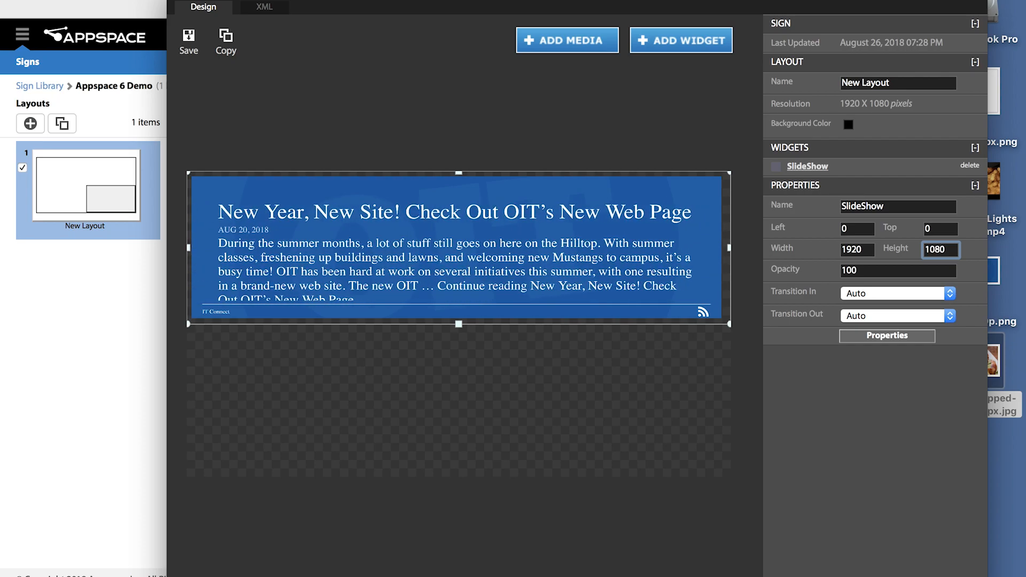
{"action": "key", "text": "Tab"}
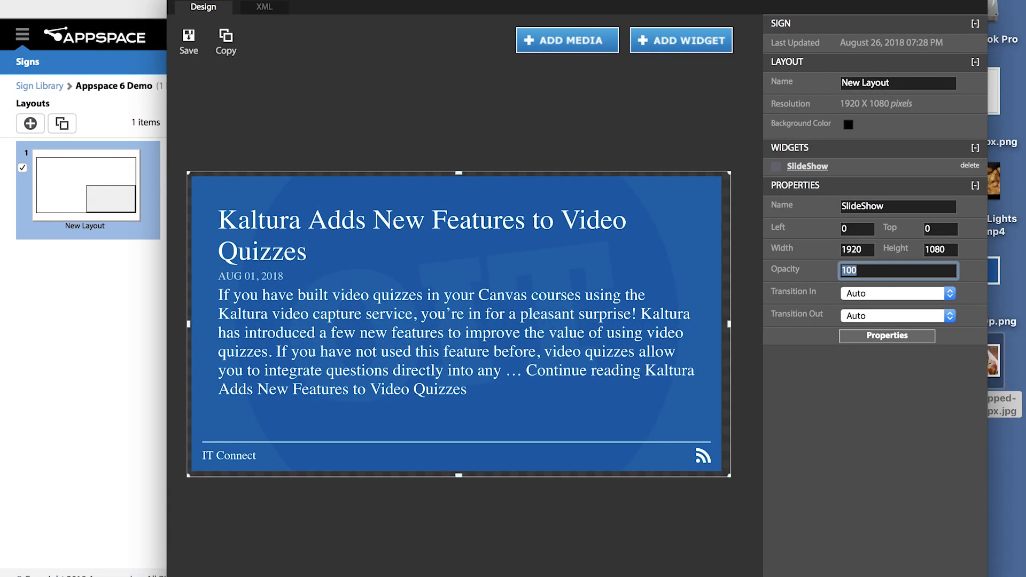
Step: Narrow the RSS feed slideshow widget to a width of 1080
{"action": "left_click", "coordinate": [850, 250]}
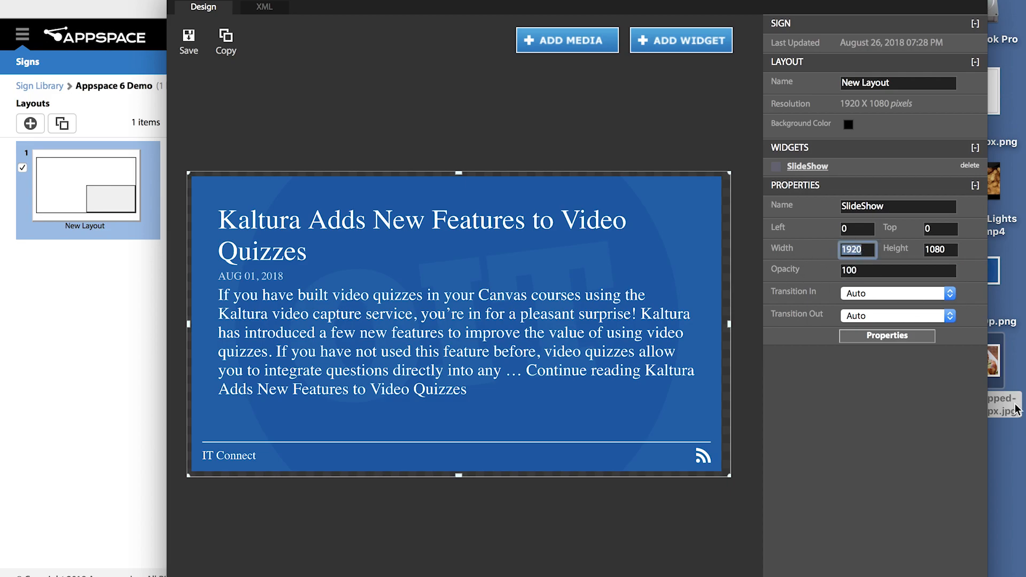
{"action": "type", "text": "100"}
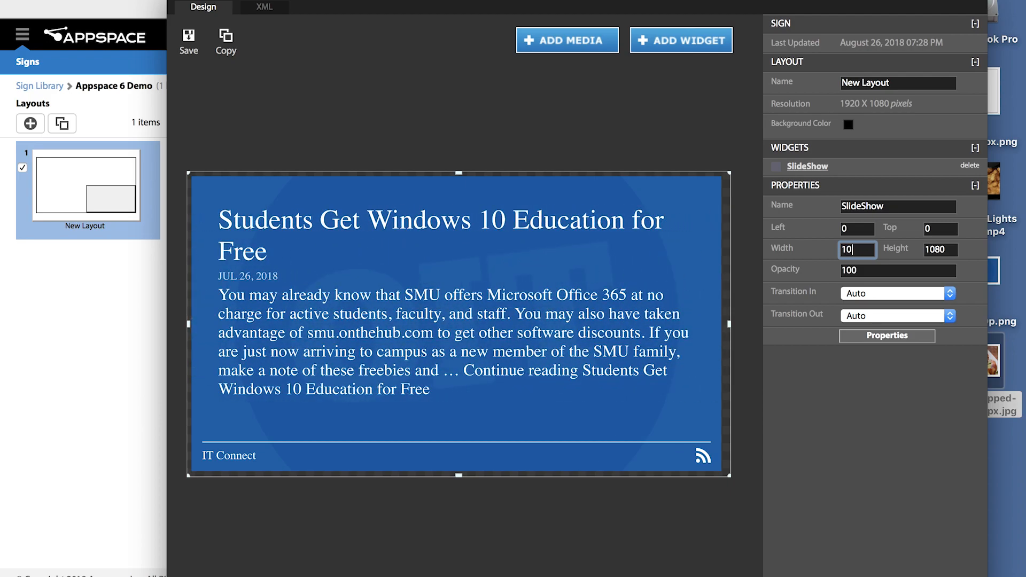
{"action": "key", "text": "BackSpace"}
{"action": "key", "text": "BackSpace"}
{"action": "type", "text": "080"}
{"action": "key", "text": "Tab"}
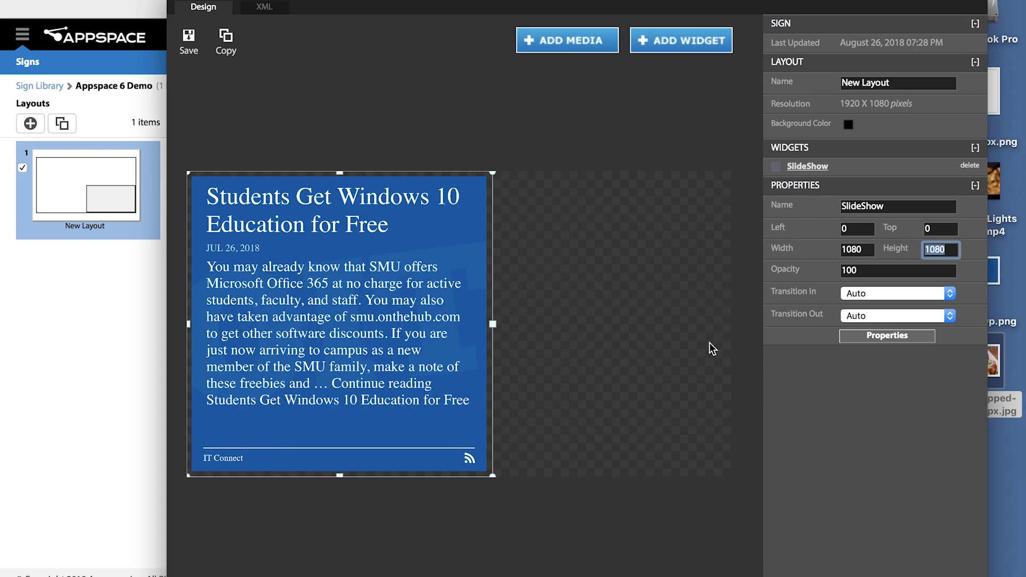
{"action": "left_click", "coordinate": [506, 210]}
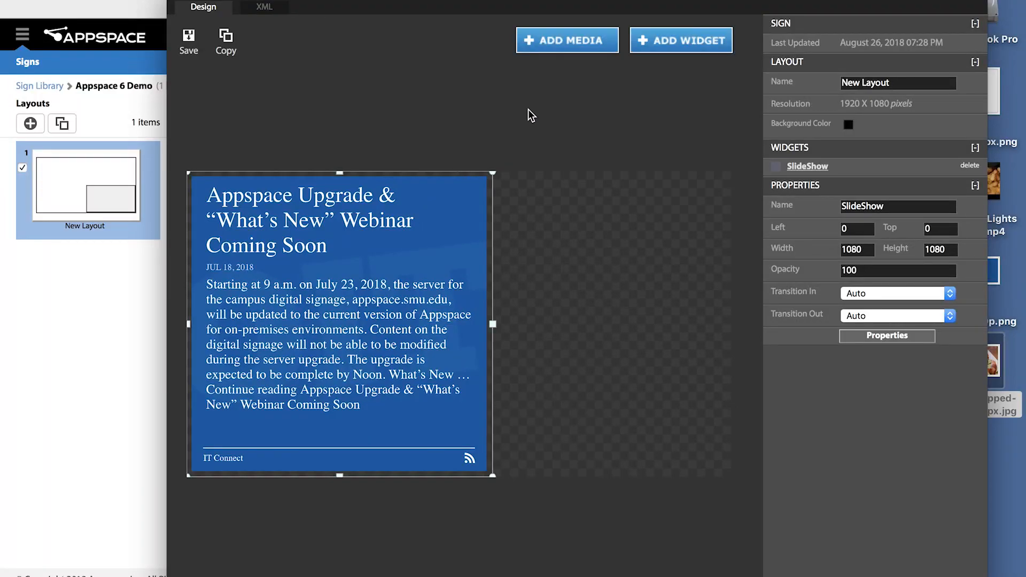
Step: Add the food menu card from the Demo folder to the layout as media
{"action": "left_click", "coordinate": [585, 47]}
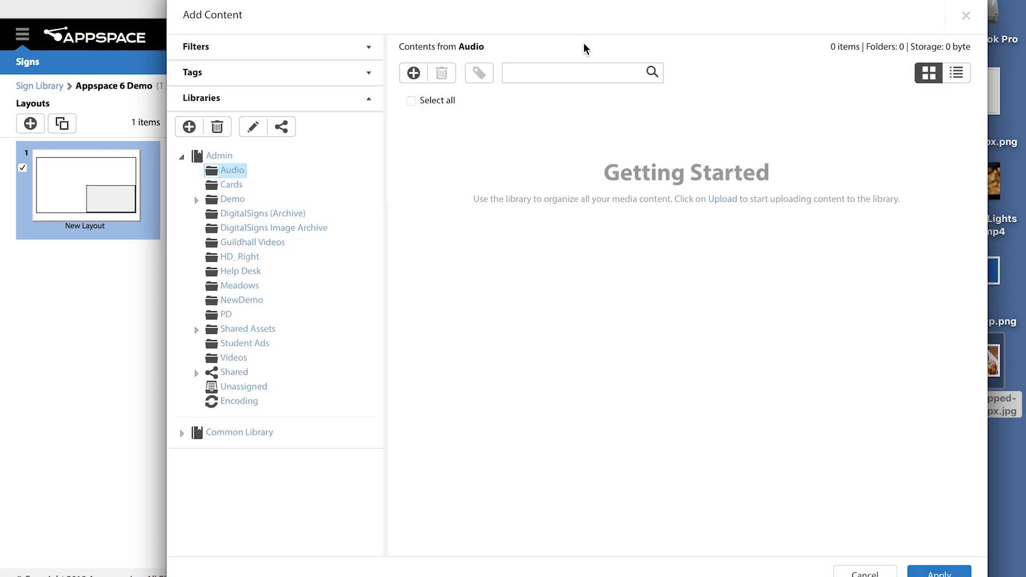
{"action": "left_click", "coordinate": [233, 199]}
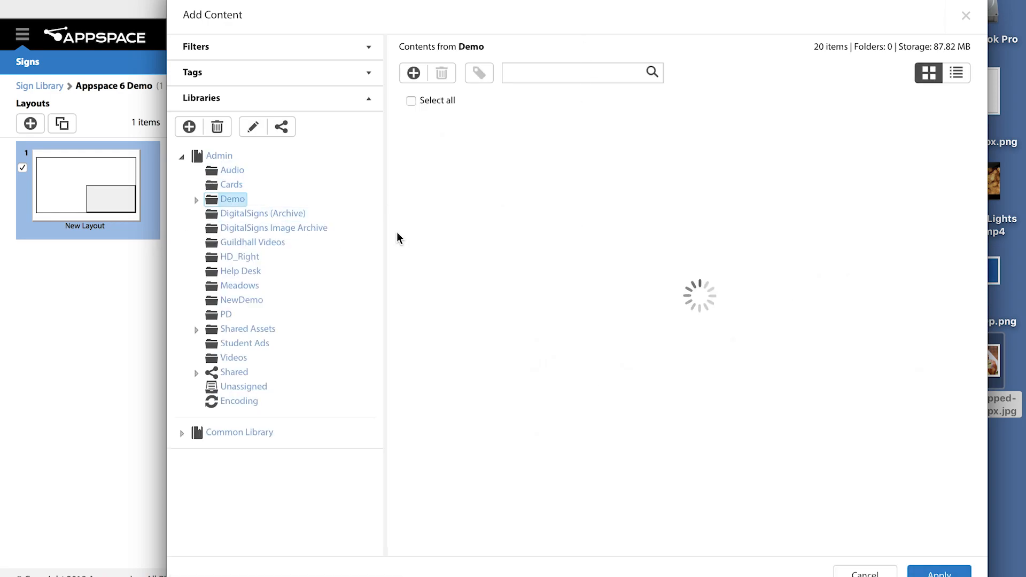
{"action": "left_click", "coordinate": [465, 177]}
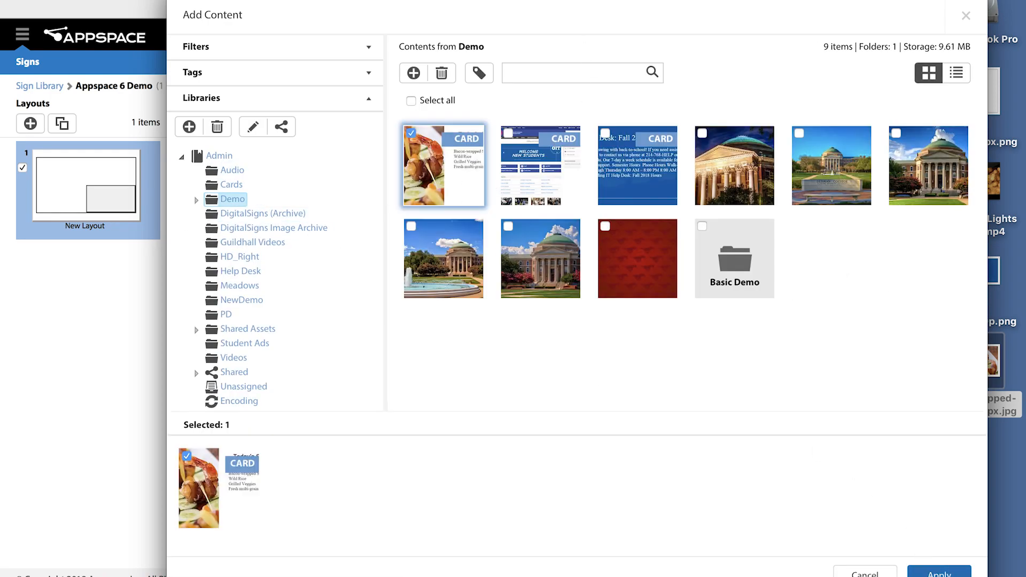
{"action": "left_click", "coordinate": [939, 571]}
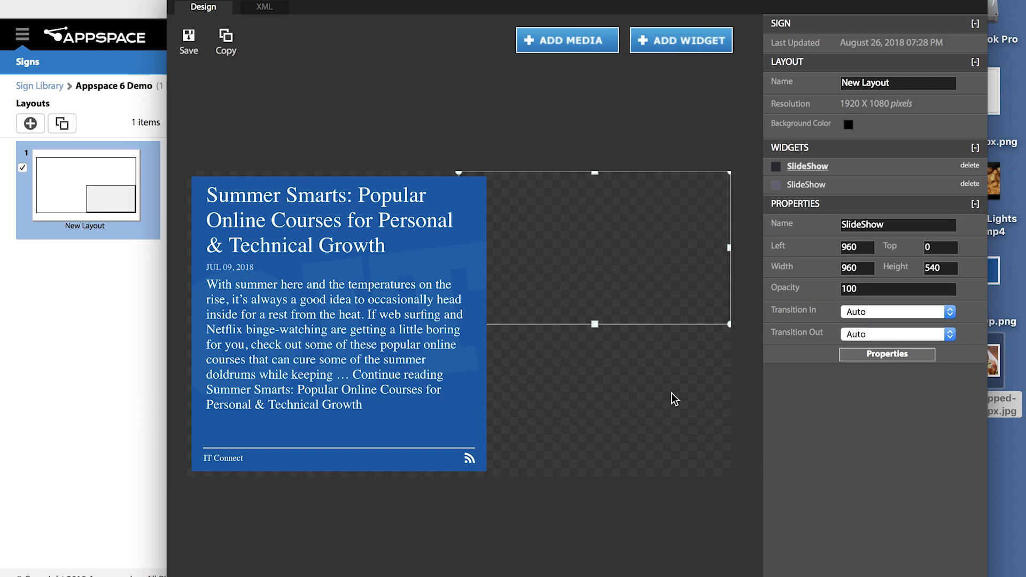
Step: Position the new menu widget at left 1081 and set its height to 1080
{"action": "double_click", "coordinate": [852, 249]}
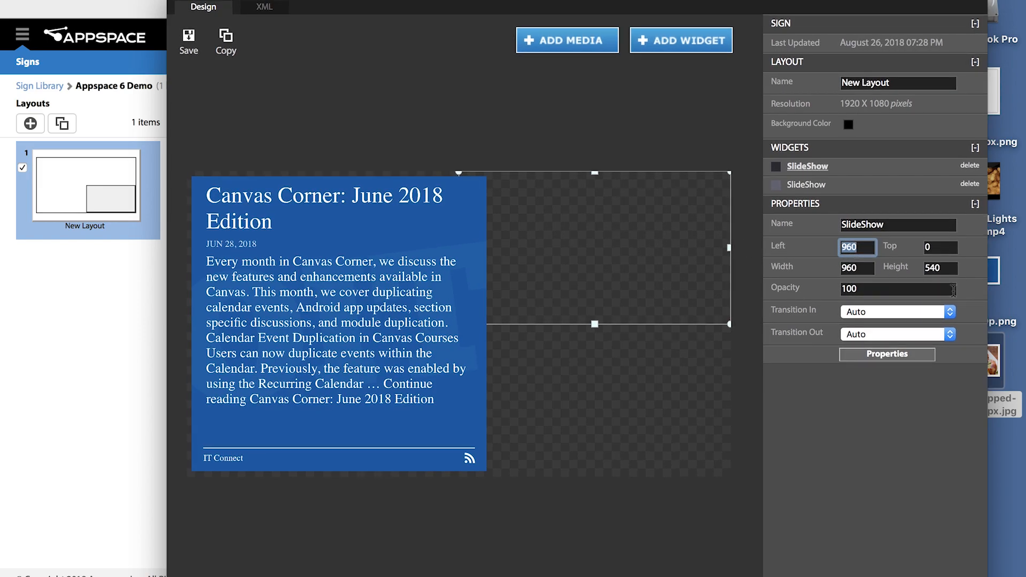
{"action": "type", "text": "1081"}
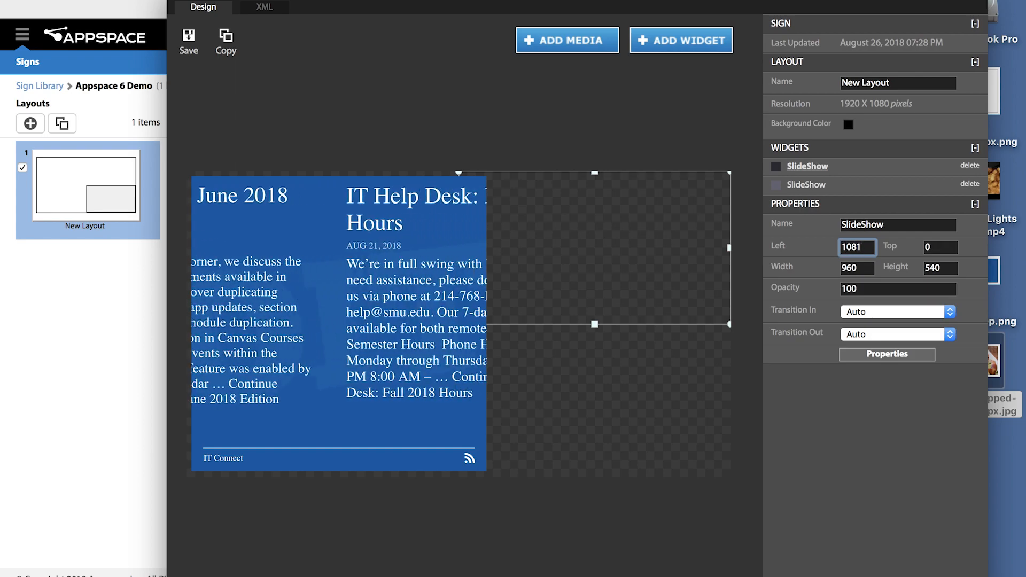
{"action": "key", "text": "Tab"}
{"action": "key", "text": "Tab"}
{"action": "key", "text": "Tab"}
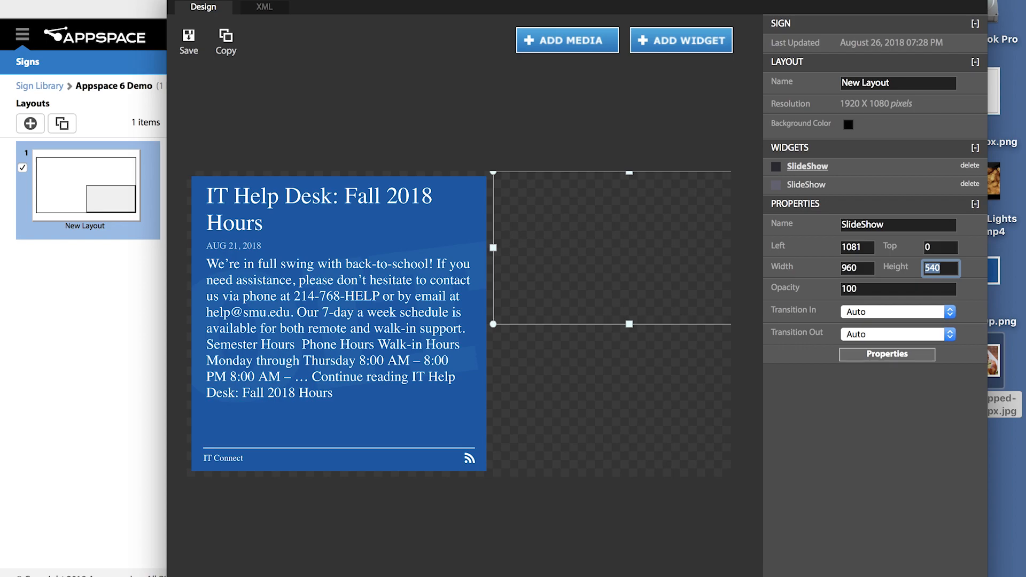
{"action": "type", "text": "1080"}
{"action": "key", "text": "Tab"}
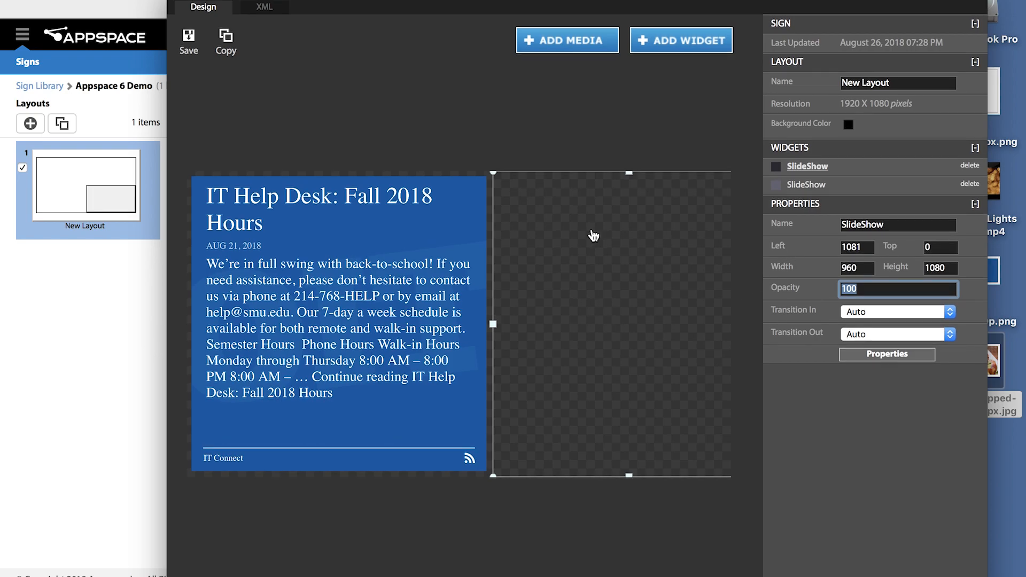
Step: Set the menu widget's width to 800 and save the layout
{"action": "left_click", "coordinate": [866, 269]}
{"action": "type", "text": "800"}
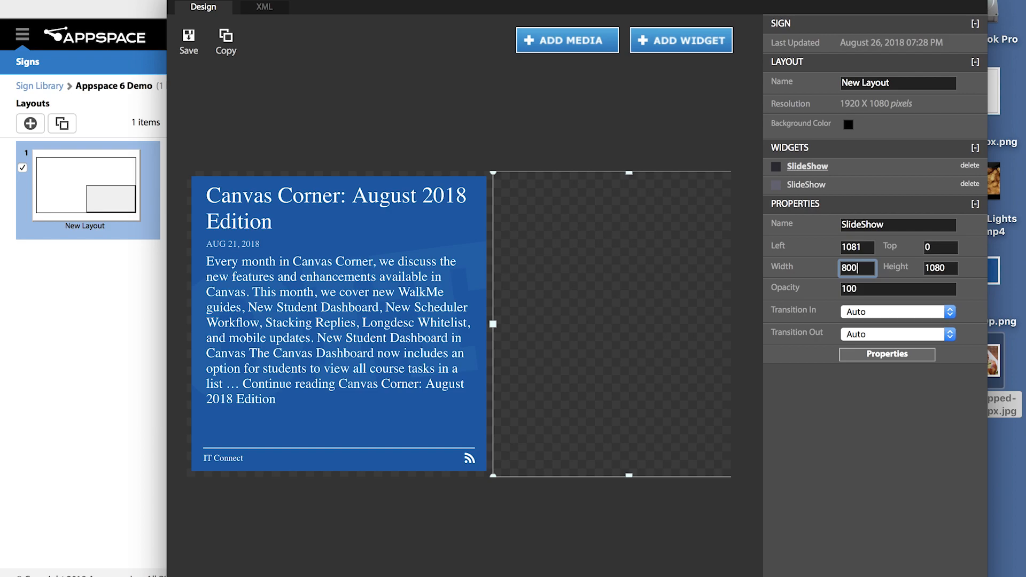
{"action": "key", "text": "Tab"}
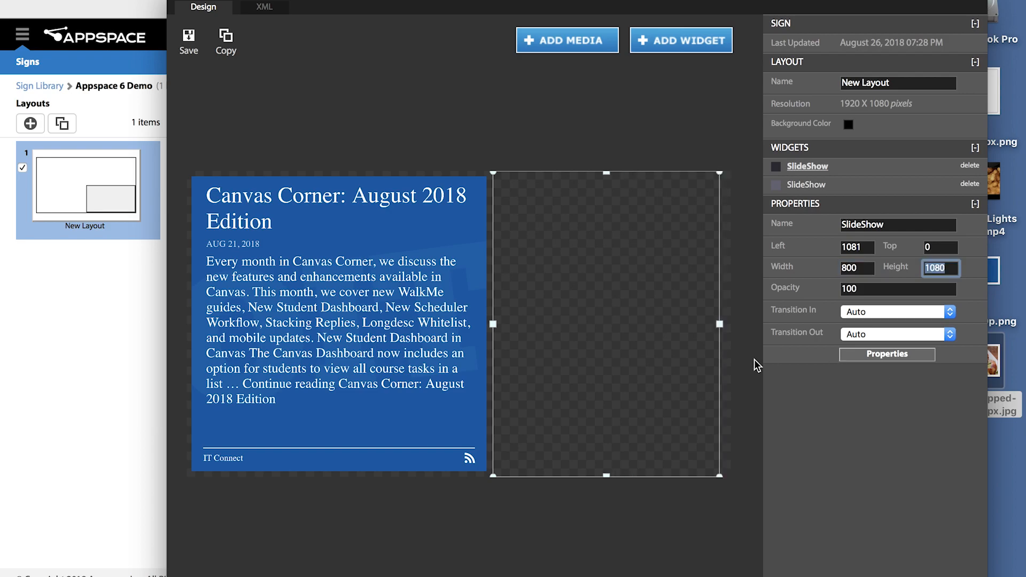
{"action": "left_click", "coordinate": [178, 46]}
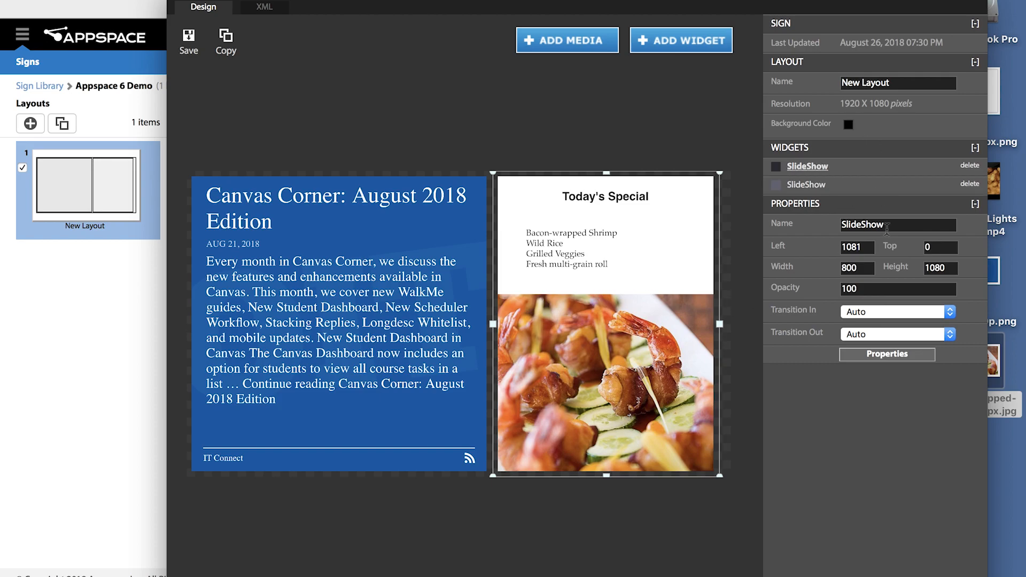
Step: Rename the menu card's widget "Menu" and the feed card's widget "RSS"
{"action": "double_click", "coordinate": [866, 226]}
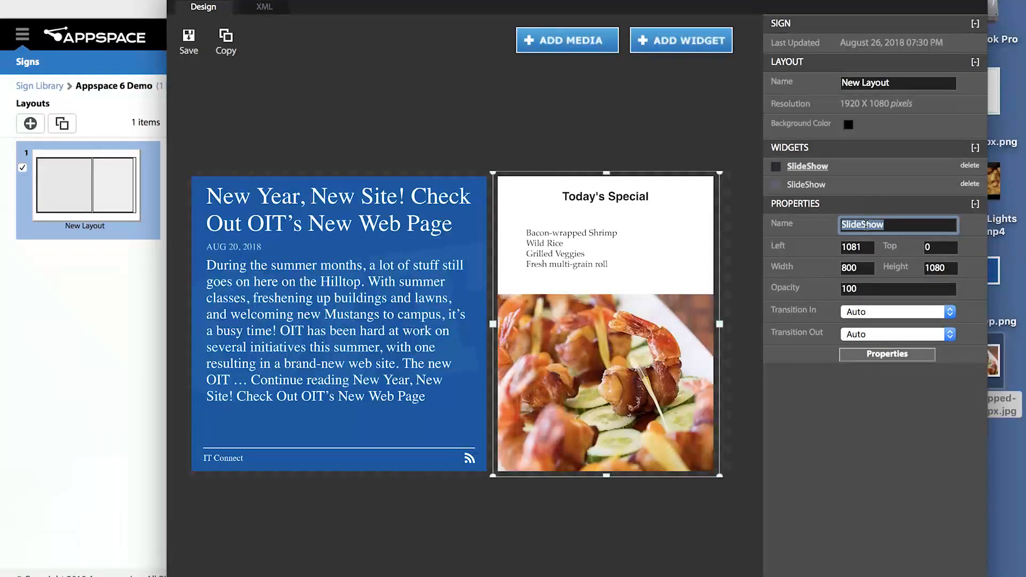
{"action": "type", "text": "Menu"}
{"action": "key", "text": "Return"}
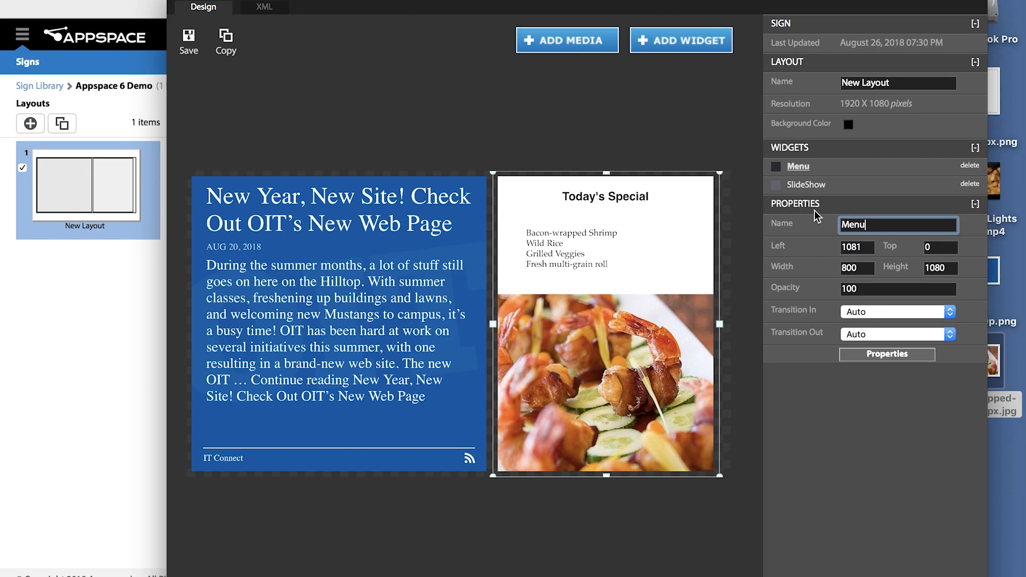
{"action": "left_click", "coordinate": [809, 187]}
{"action": "double_click", "coordinate": [888, 224]}
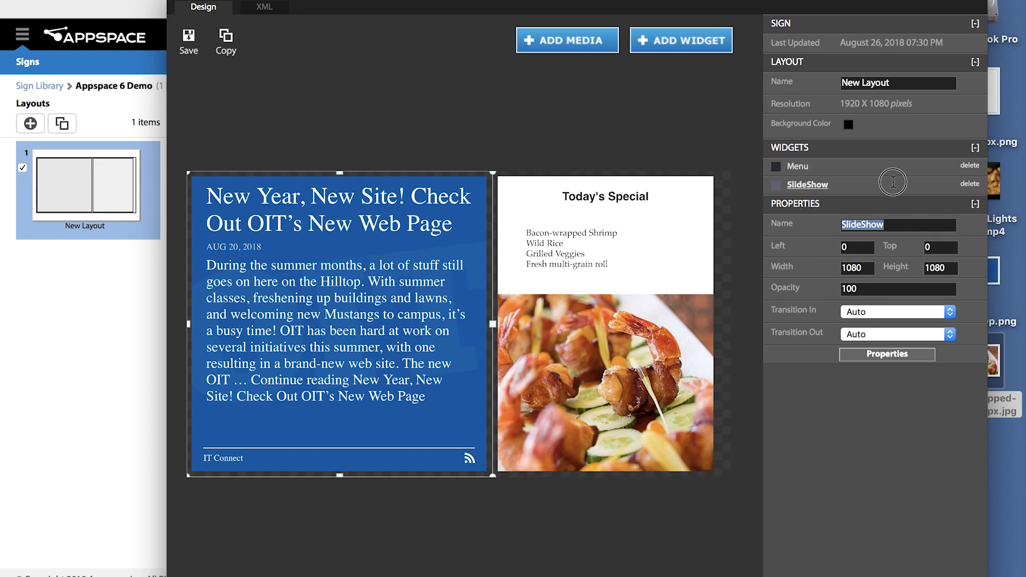
{"action": "type", "text": "RSS"}
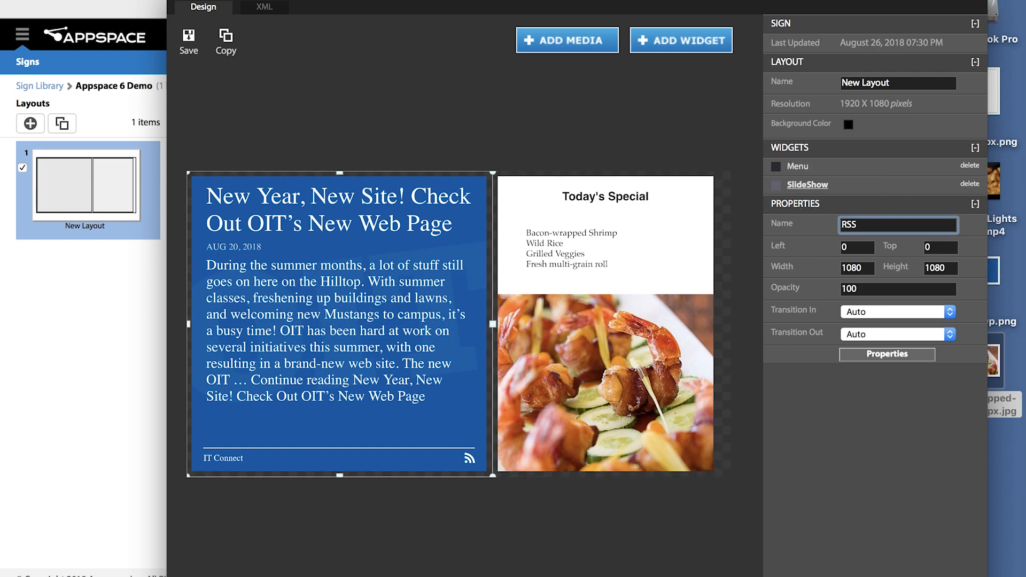
{"action": "key", "text": "Return"}
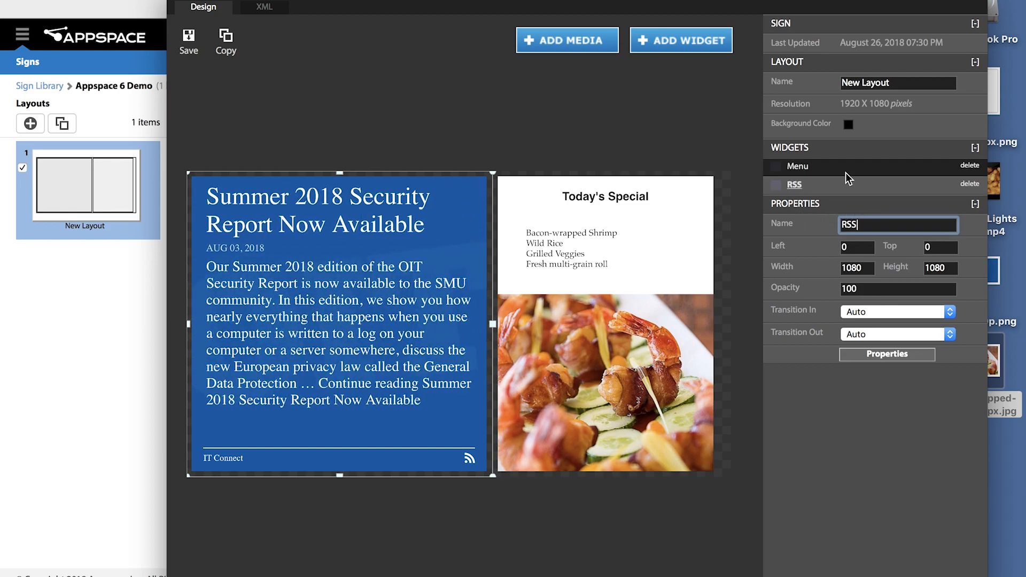
Step: Rename the layout "News & Food", then save it and close the designer
{"action": "triple_click", "coordinate": [871, 81]}
{"action": "type", "text": "News & Food"}
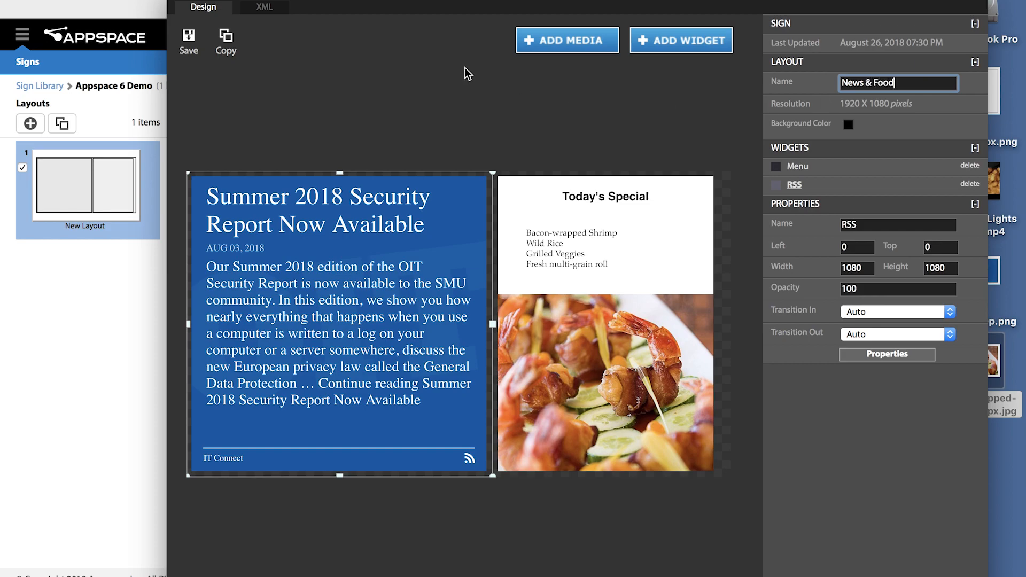
{"action": "left_click", "coordinate": [189, 43]}
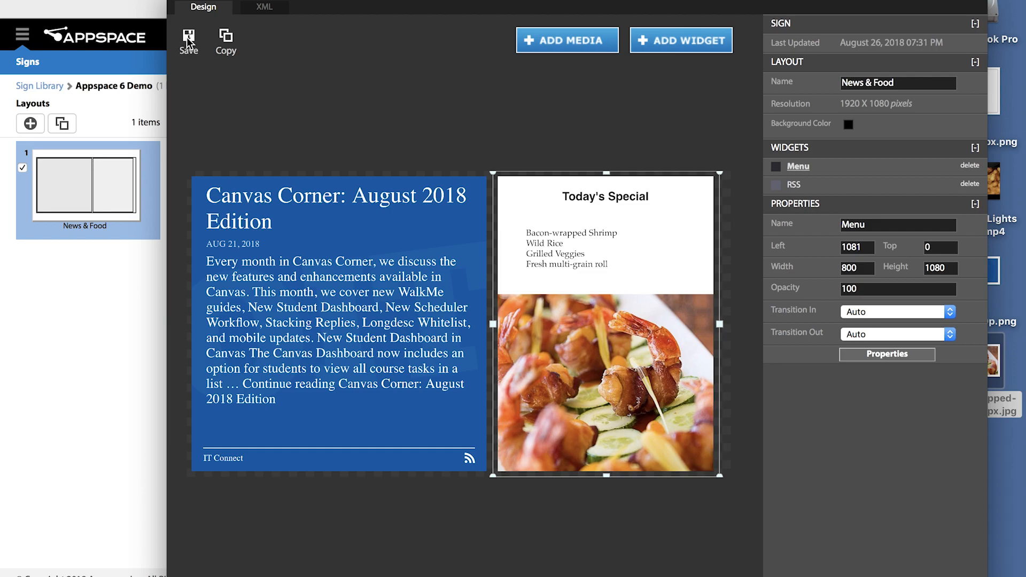
{"action": "left_click", "coordinate": [196, 42]}
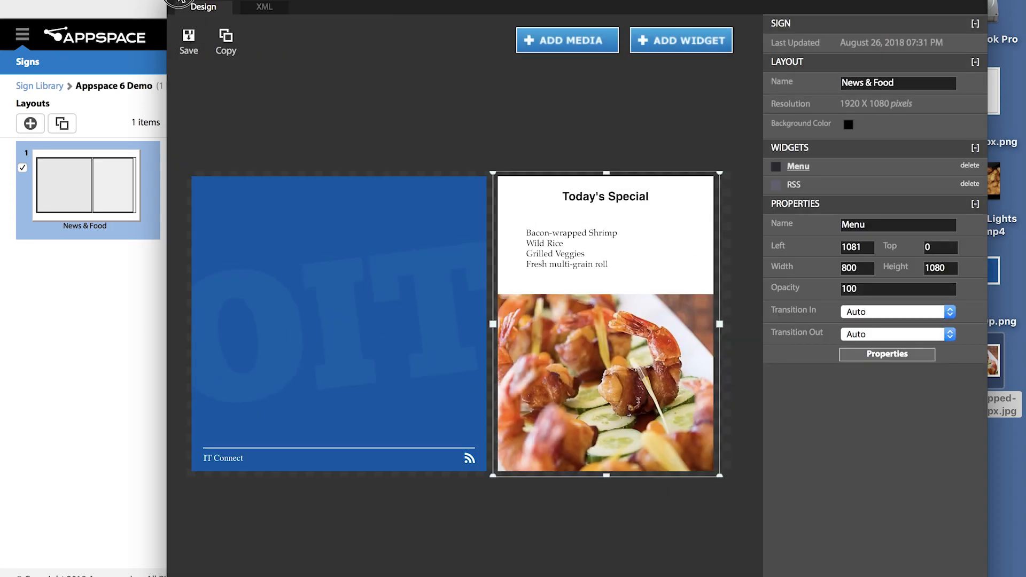
{"action": "left_click", "coordinate": [175, 5]}
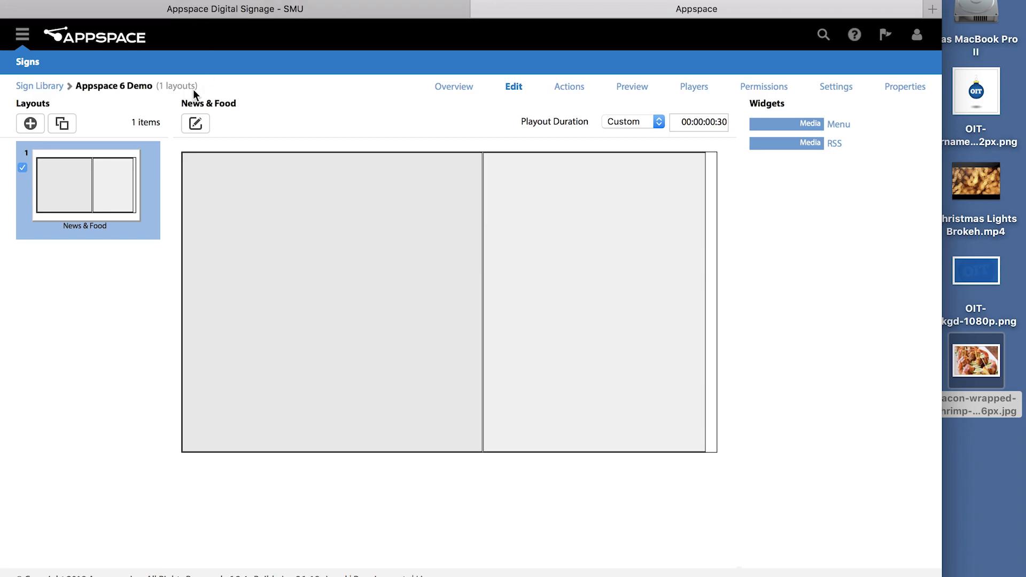
Step: Create a second layout named "Website" in the Appspace 6 Demo sign
{"action": "left_click", "coordinate": [32, 129]}
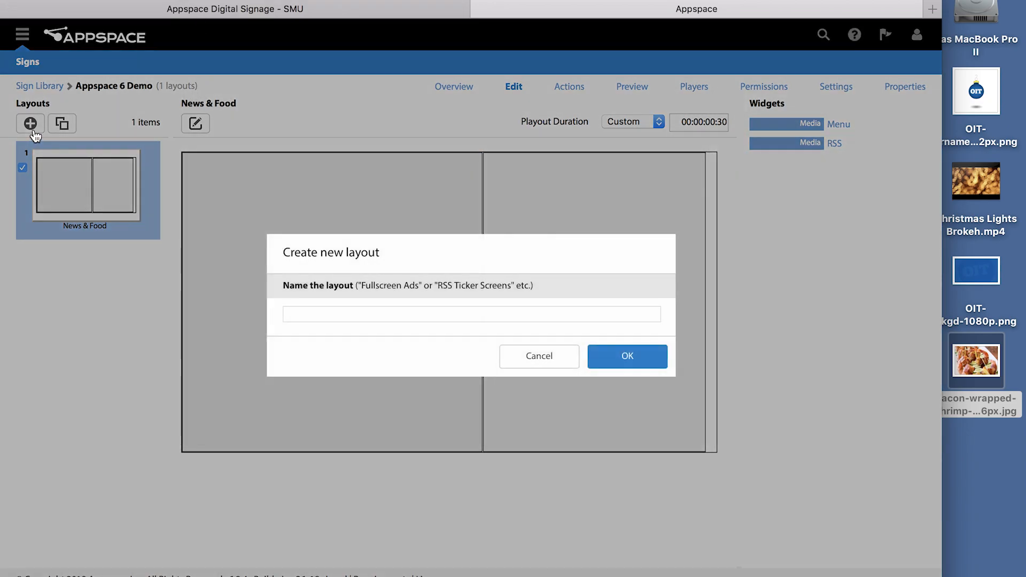
{"action": "left_click", "coordinate": [339, 315]}
{"action": "type", "text": "Website"}
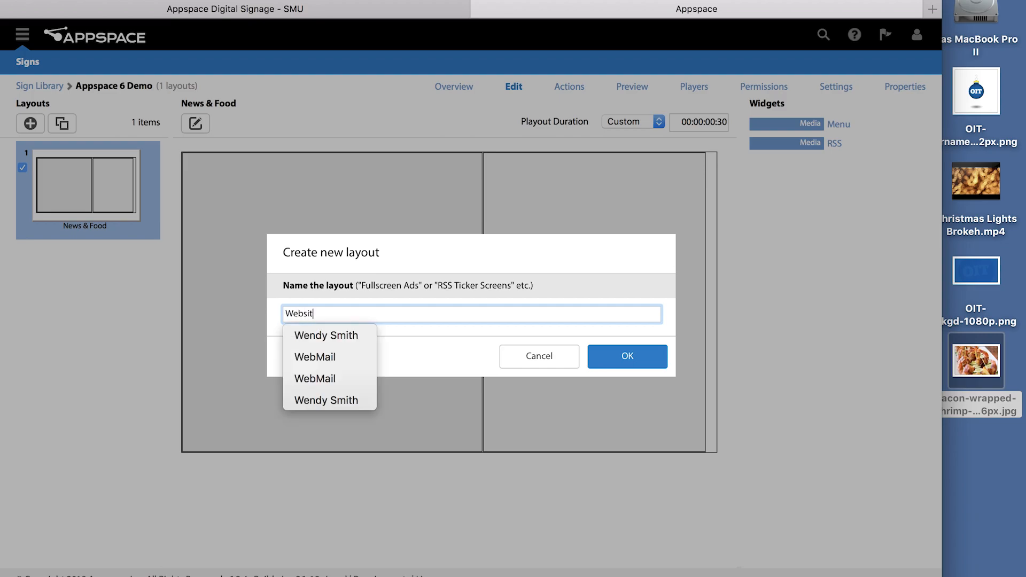
{"action": "left_click", "coordinate": [663, 363]}
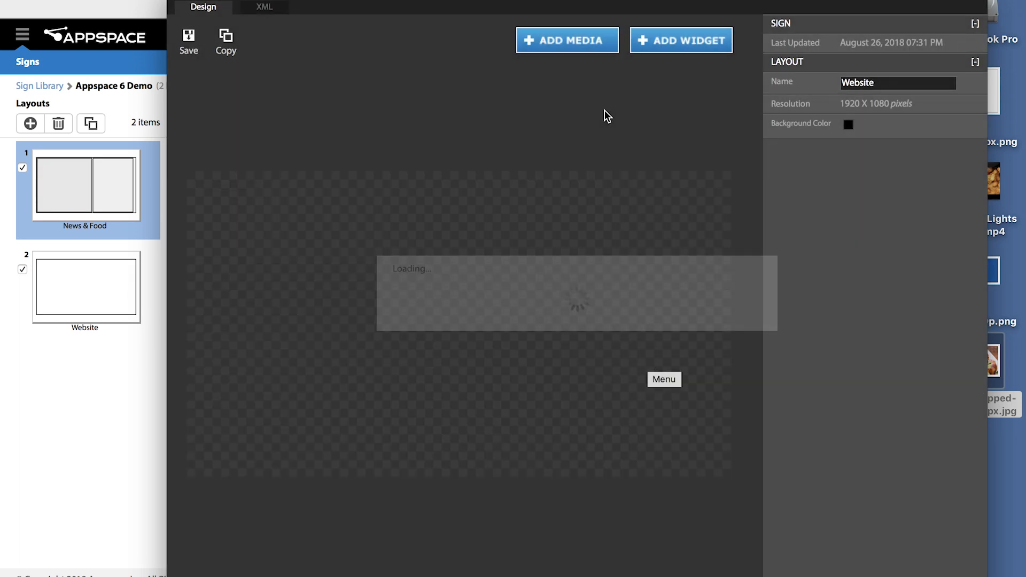
Step: Add the OIT Homepage card from the Demo library folder to the Website layout
{"action": "left_click", "coordinate": [557, 53]}
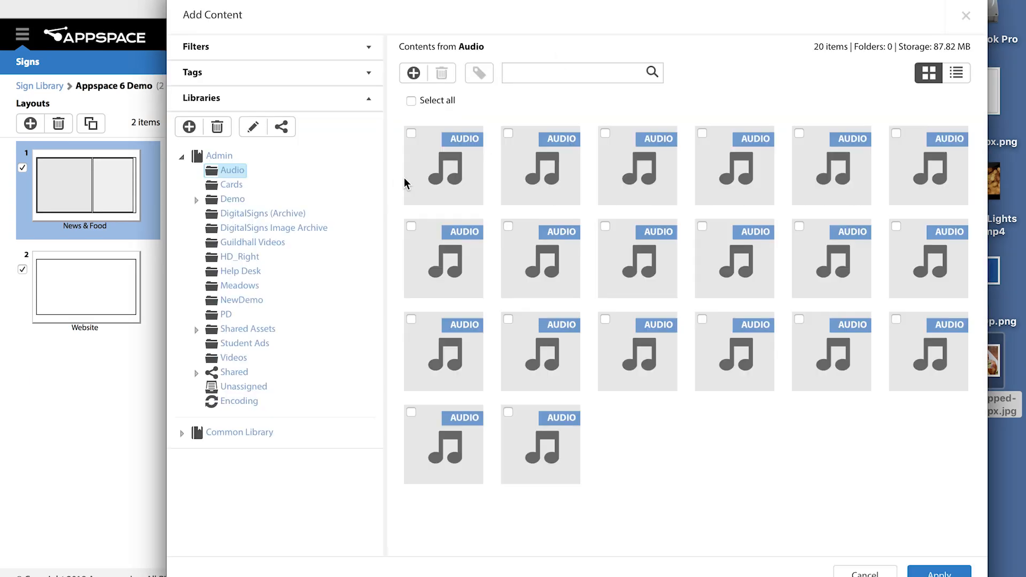
{"action": "left_click", "coordinate": [234, 199]}
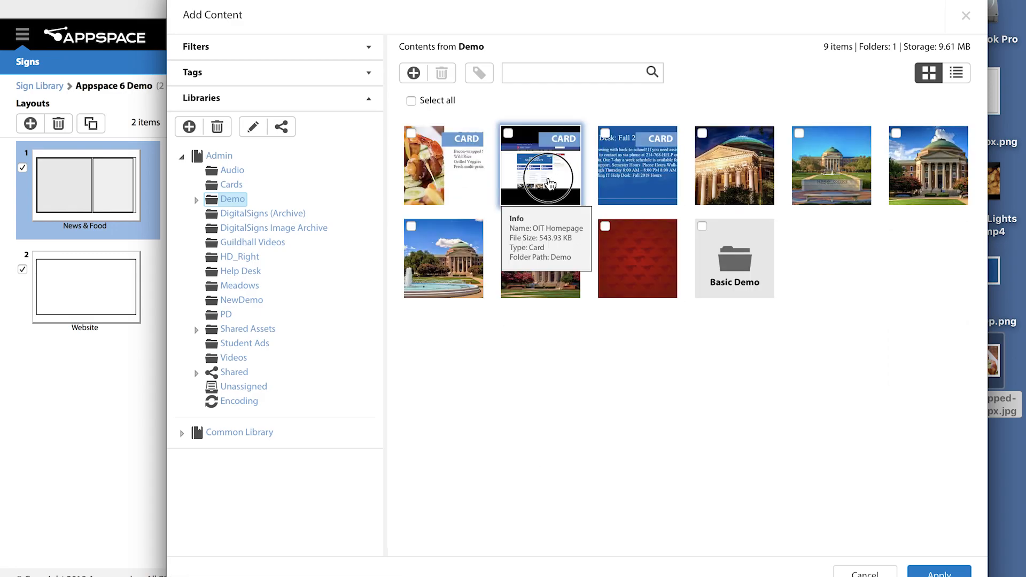
{"action": "left_click", "coordinate": [540, 166]}
{"action": "left_click", "coordinate": [939, 572]}
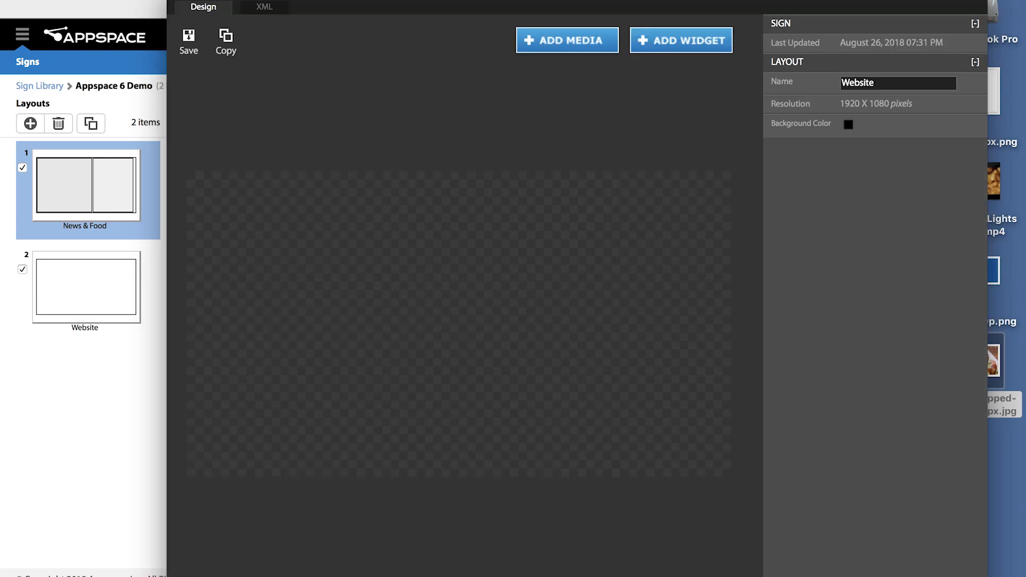
Step: Position the homepage card's SlideShow widget at left 0 and top 0
{"action": "left_click", "coordinate": [851, 230]}
{"action": "double_click", "coordinate": [850, 229]}
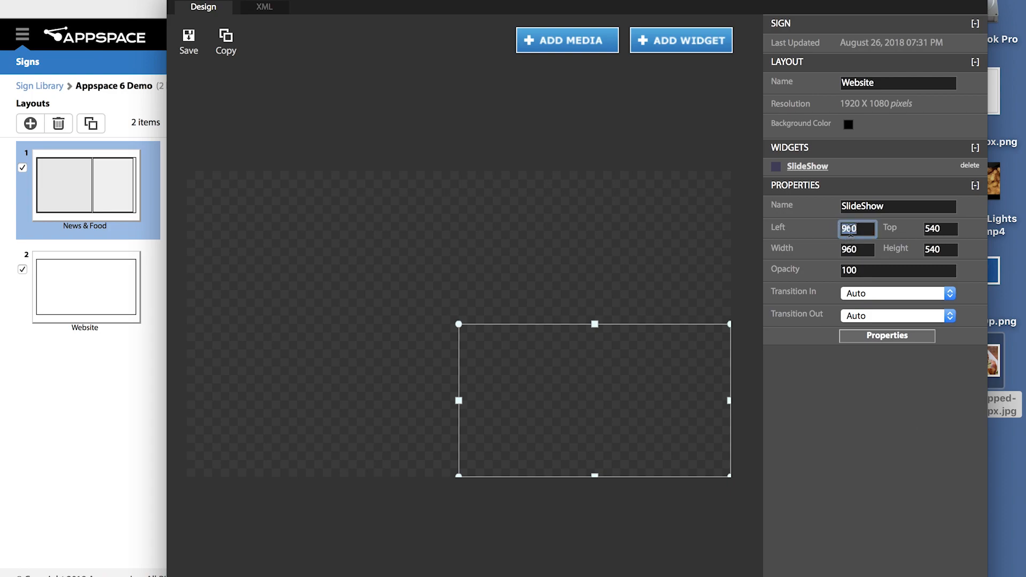
{"action": "type", "text": "0"}
{"action": "key", "text": "Tab"}
{"action": "type", "text": "0"}
{"action": "key", "text": "Tab"}
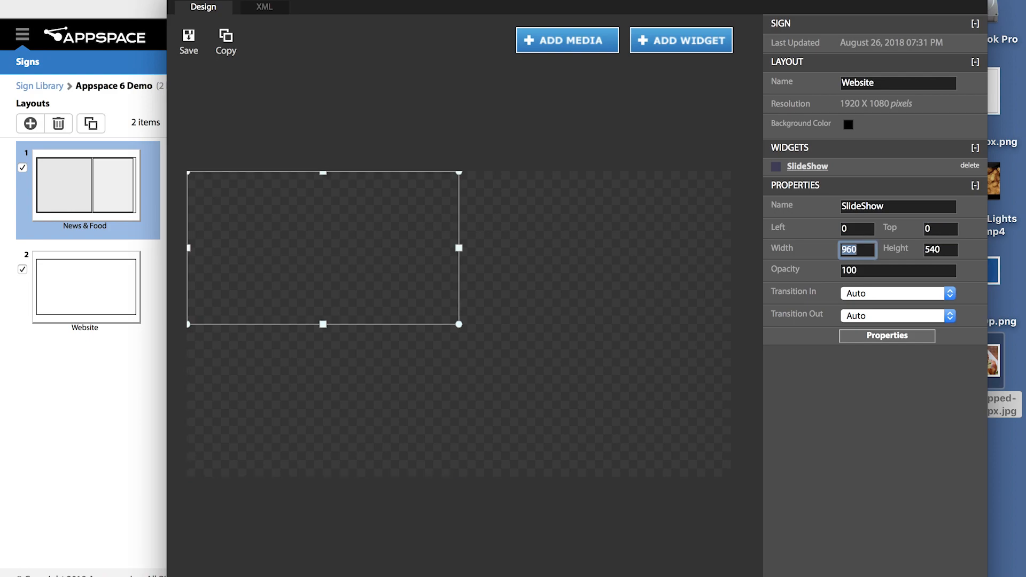
Step: Set the homepage widget's width to 1920 and height to 1080, then save the Website layout
{"action": "type", "text": "1920"}
{"action": "key", "text": "Tab"}
{"action": "type", "text": "1080"}
{"action": "key", "text": "Tab"}
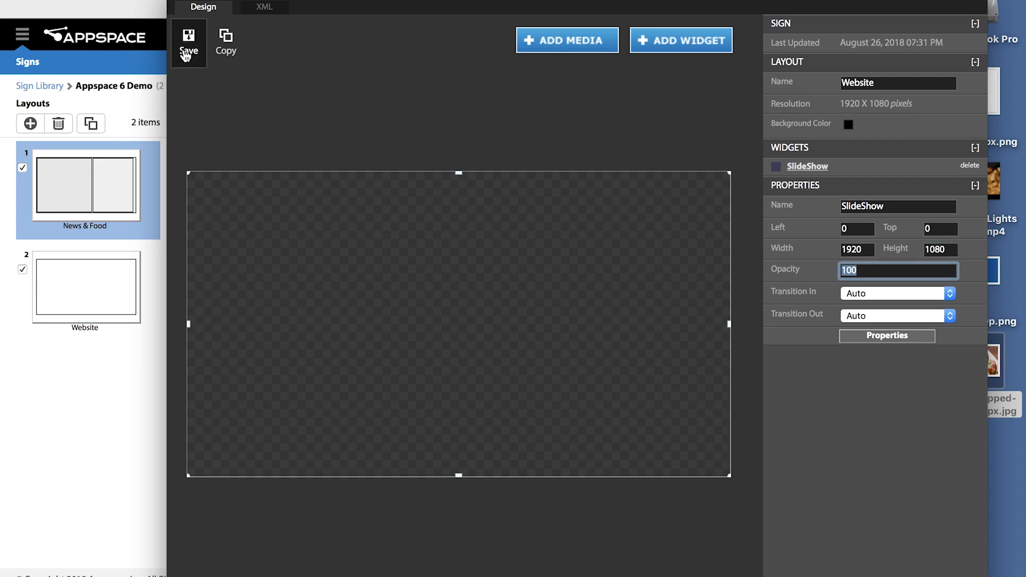
{"action": "left_click", "coordinate": [186, 54]}
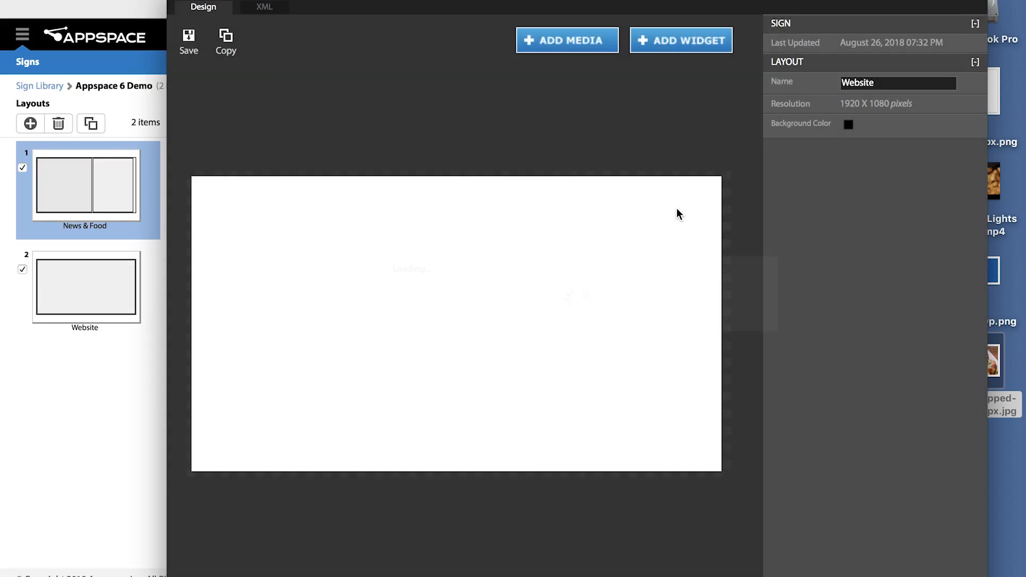
{"action": "double_click", "coordinate": [859, 206]}
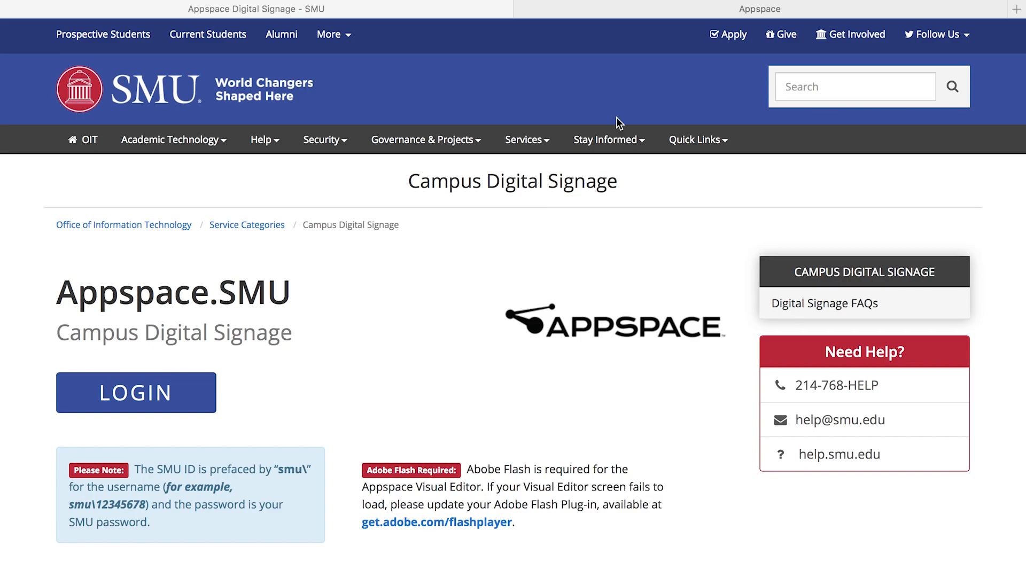
Step: Return to Appspace from the SMU signage page and open the content library
{"action": "left_click", "coordinate": [671, 12]}
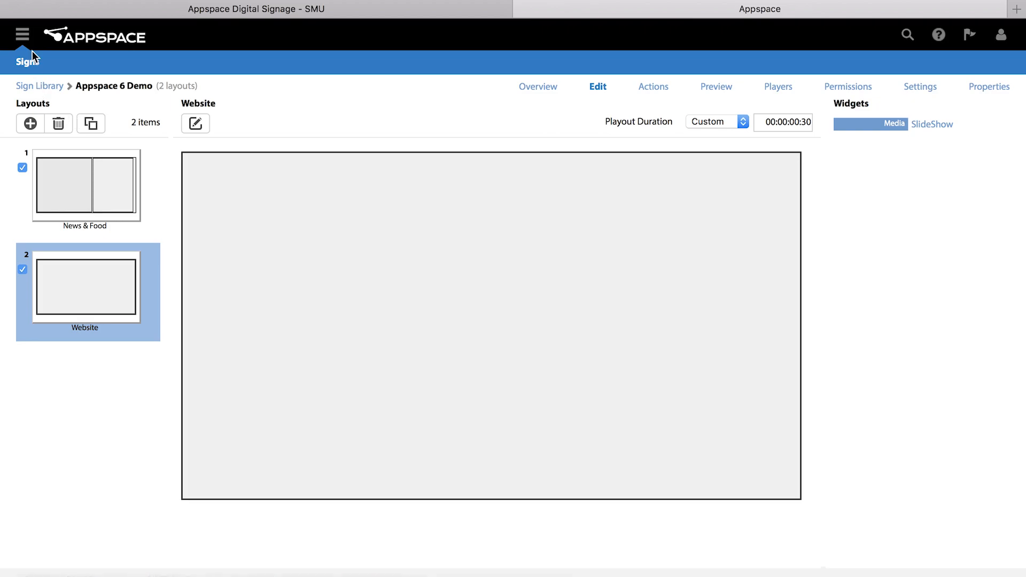
{"action": "left_click", "coordinate": [23, 34]}
{"action": "mouse_move", "coordinate": [53, 131]}
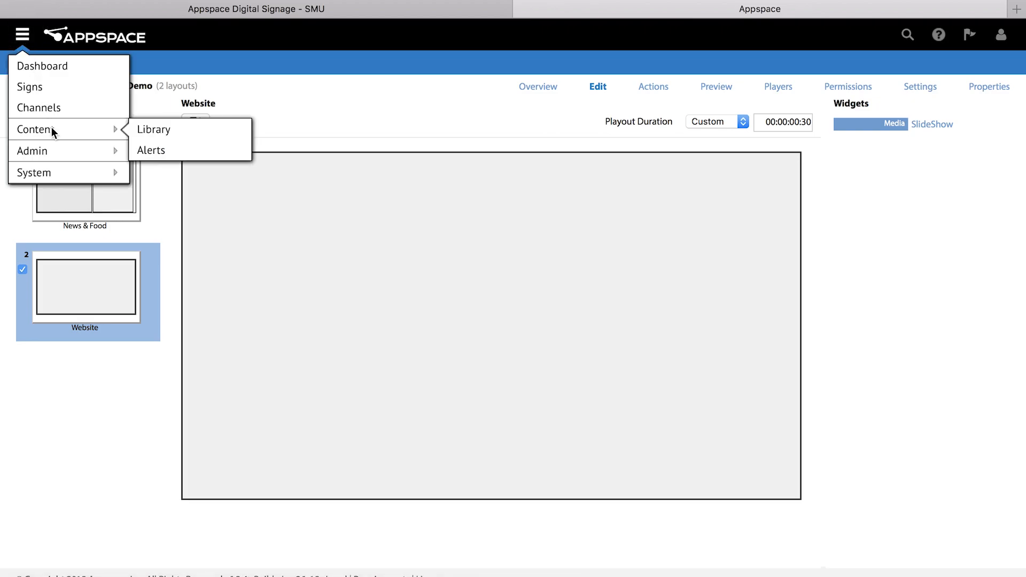
{"action": "left_click", "coordinate": [153, 131]}
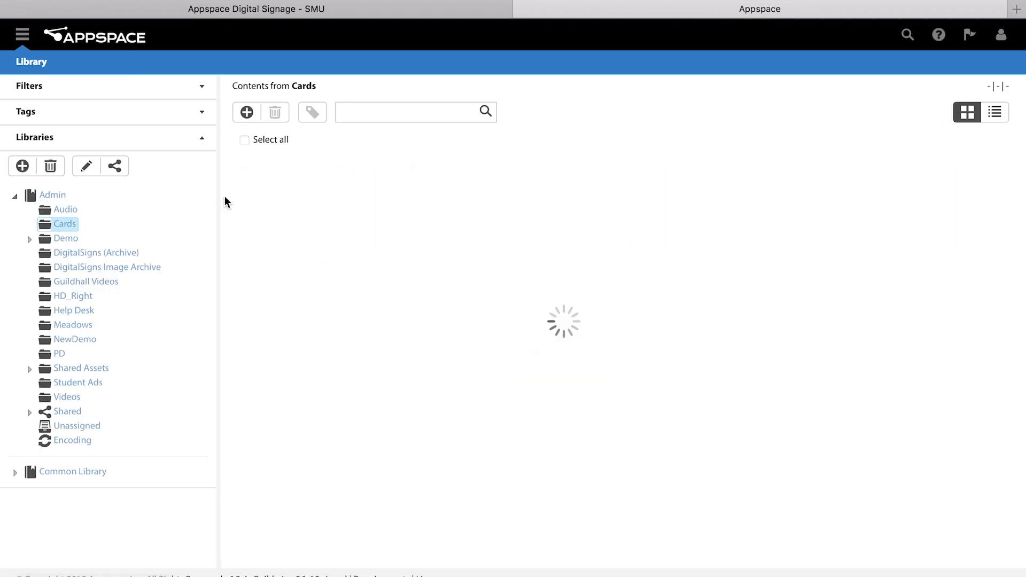
Step: Start creating a new card in the library's Demo folder
{"action": "left_click", "coordinate": [246, 112]}
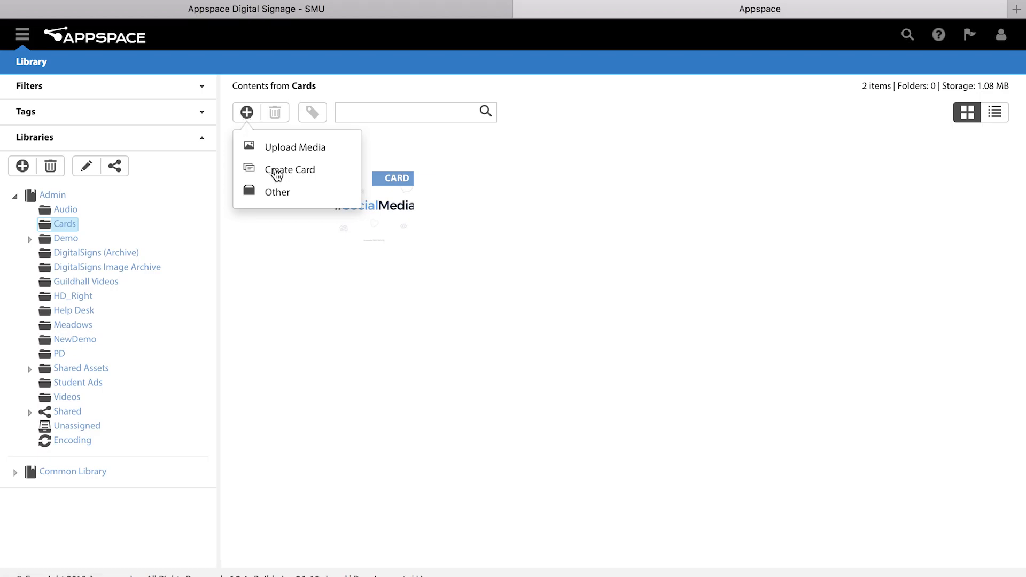
{"action": "left_click", "coordinate": [74, 239]}
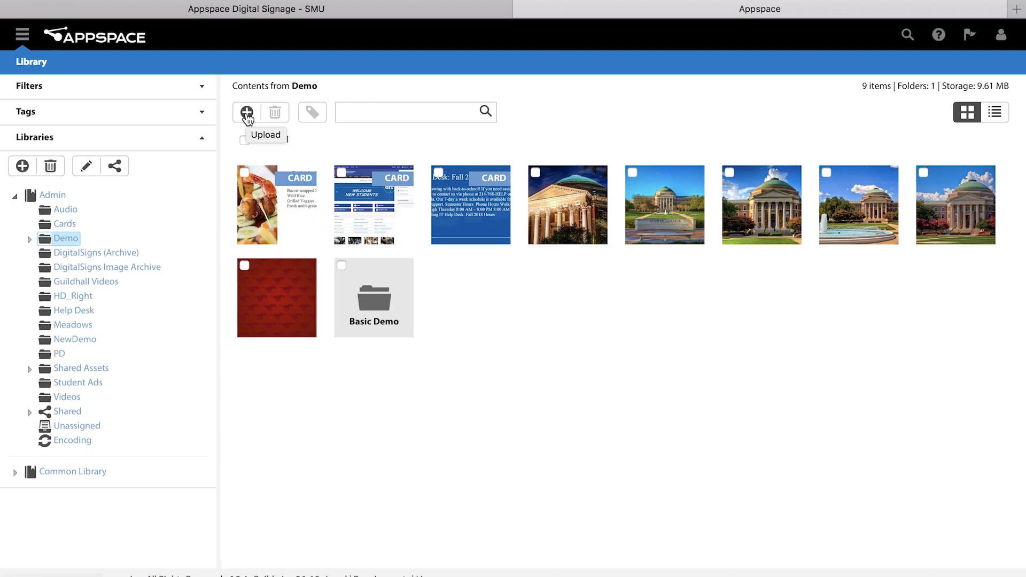
{"action": "left_click", "coordinate": [247, 113]}
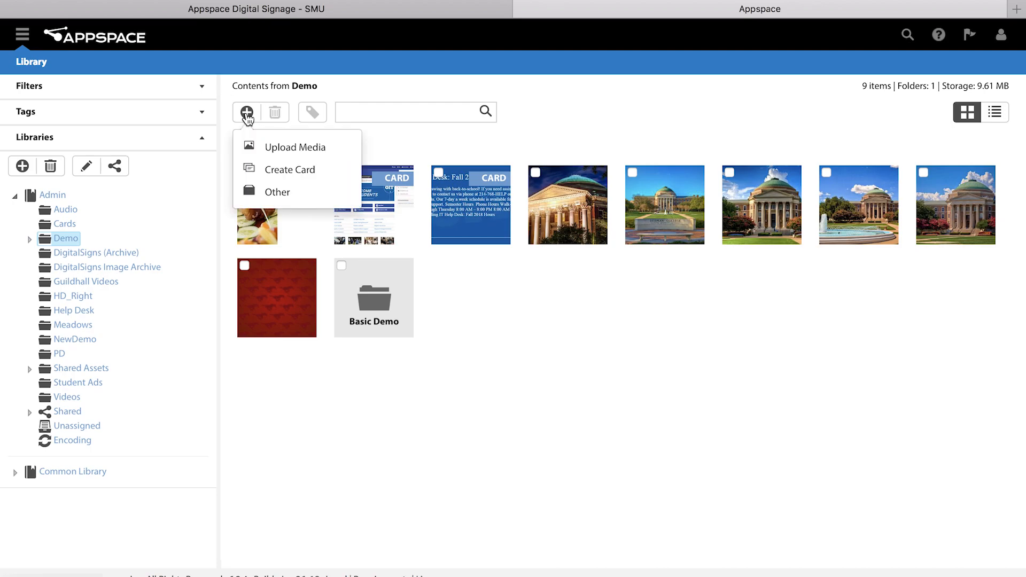
{"action": "left_click", "coordinate": [306, 171]}
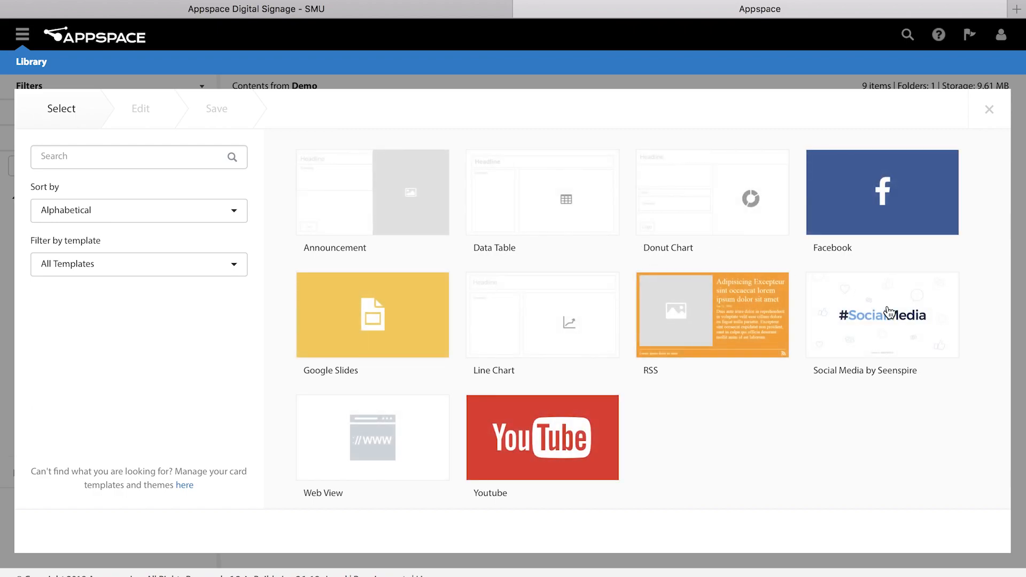